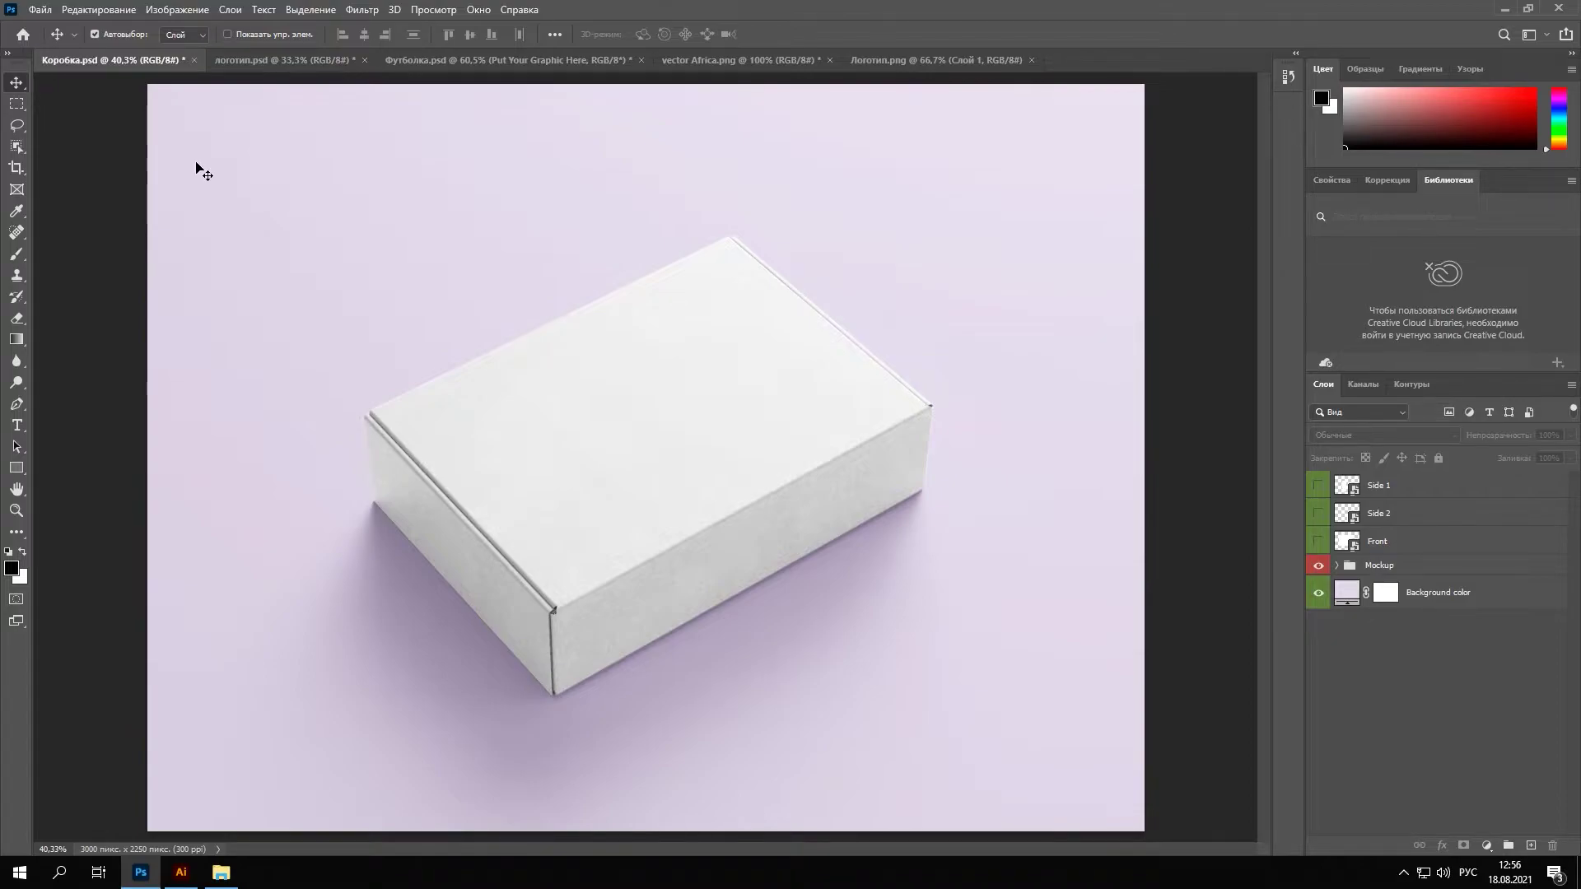
- Look through the metal logo, T-shirt, Africa logo and Illustrator bird pattern documents, ending on the box mockup
click(279, 58)
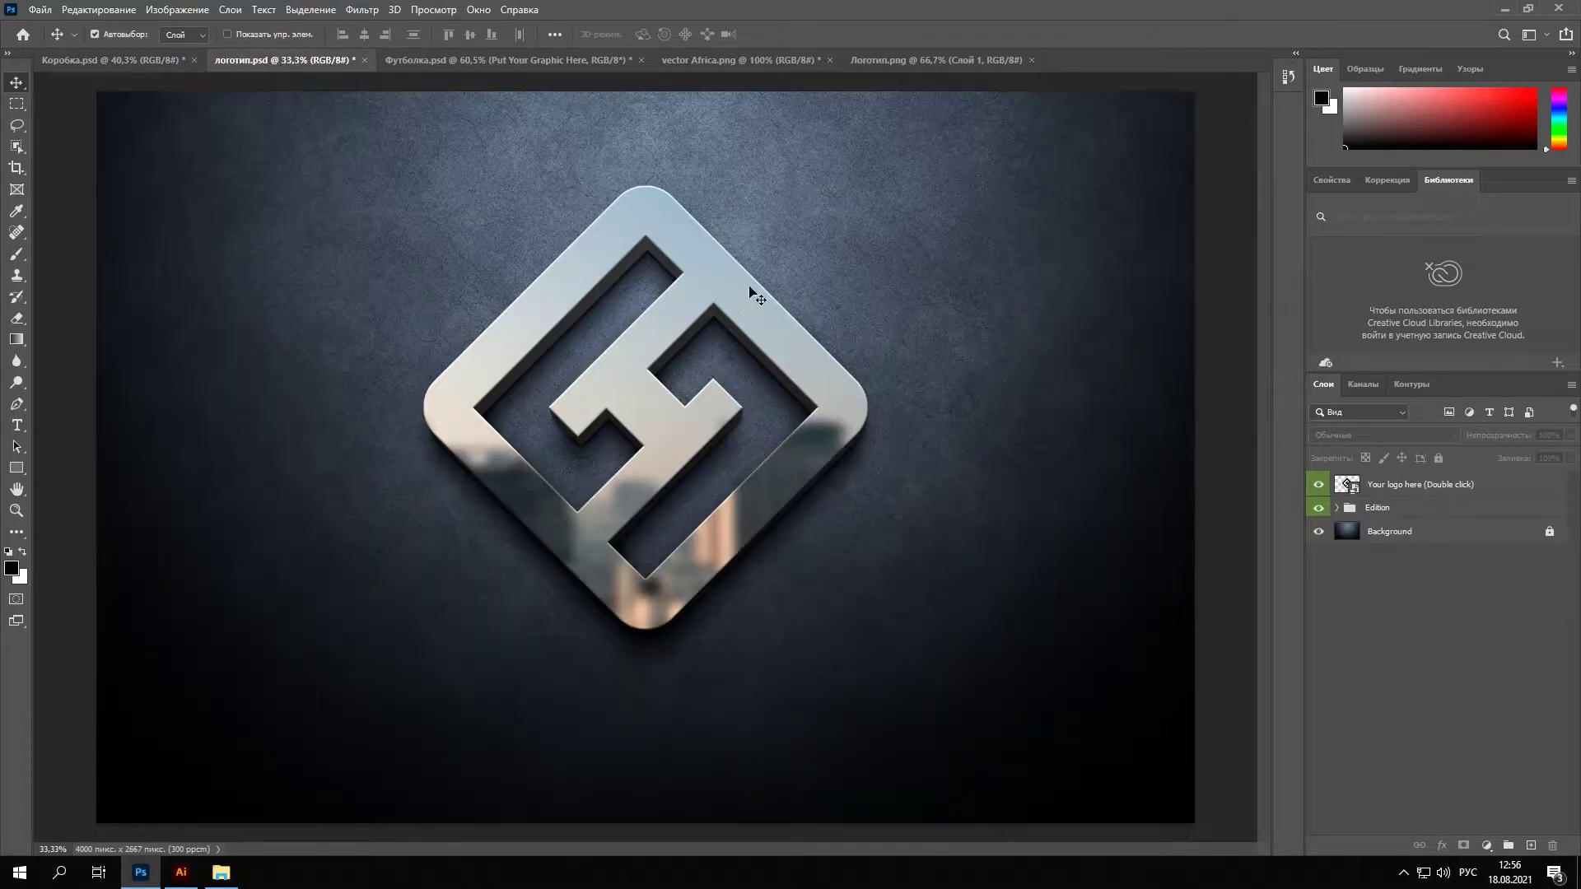
click(541, 66)
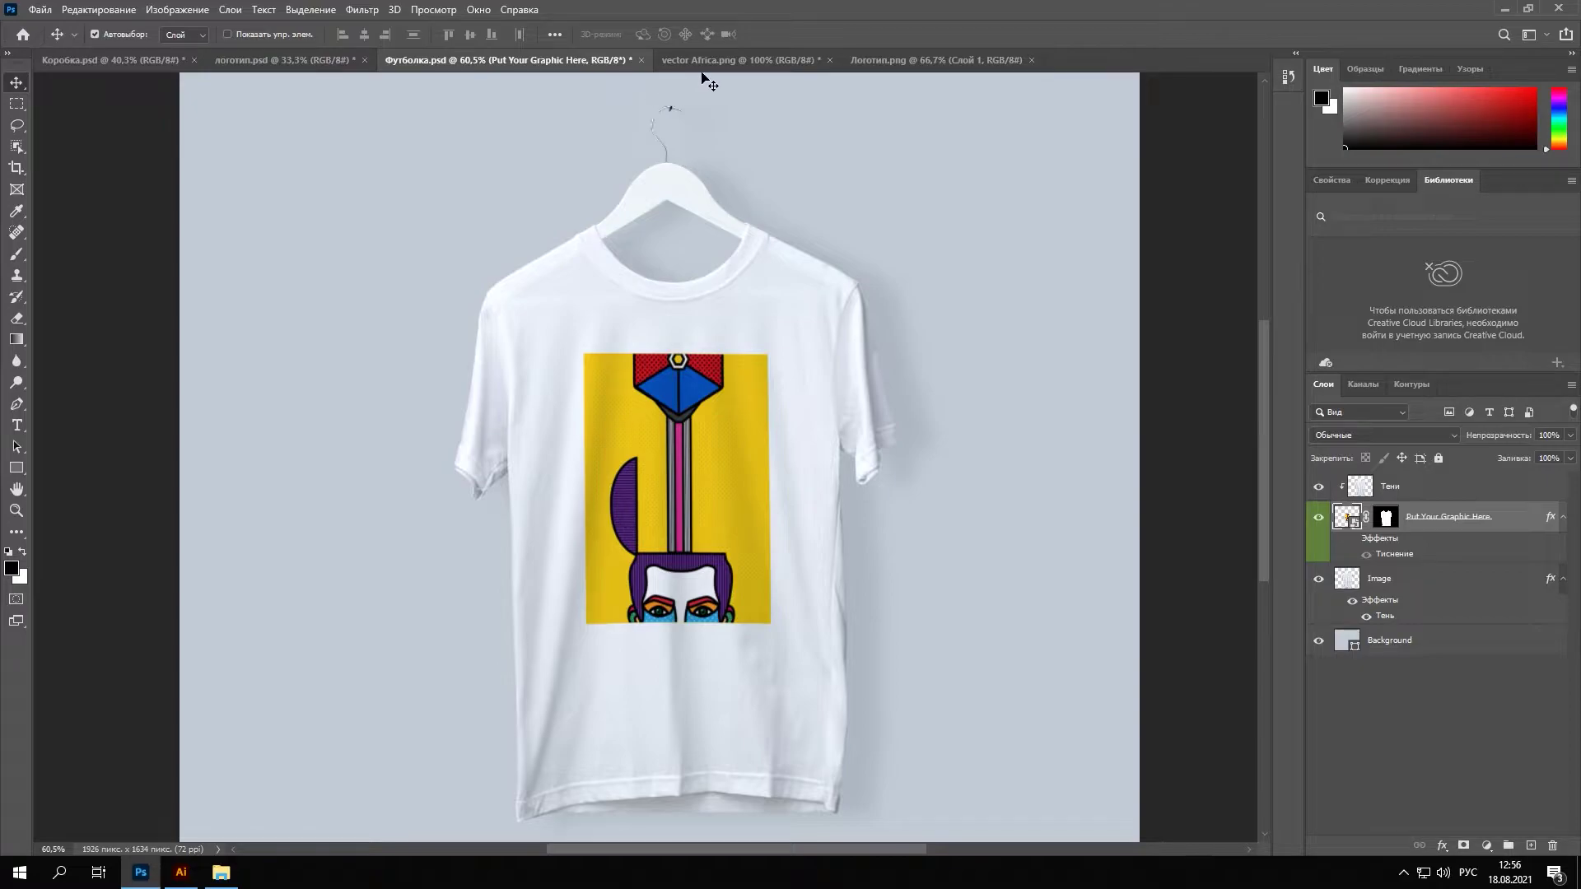
click(704, 60)
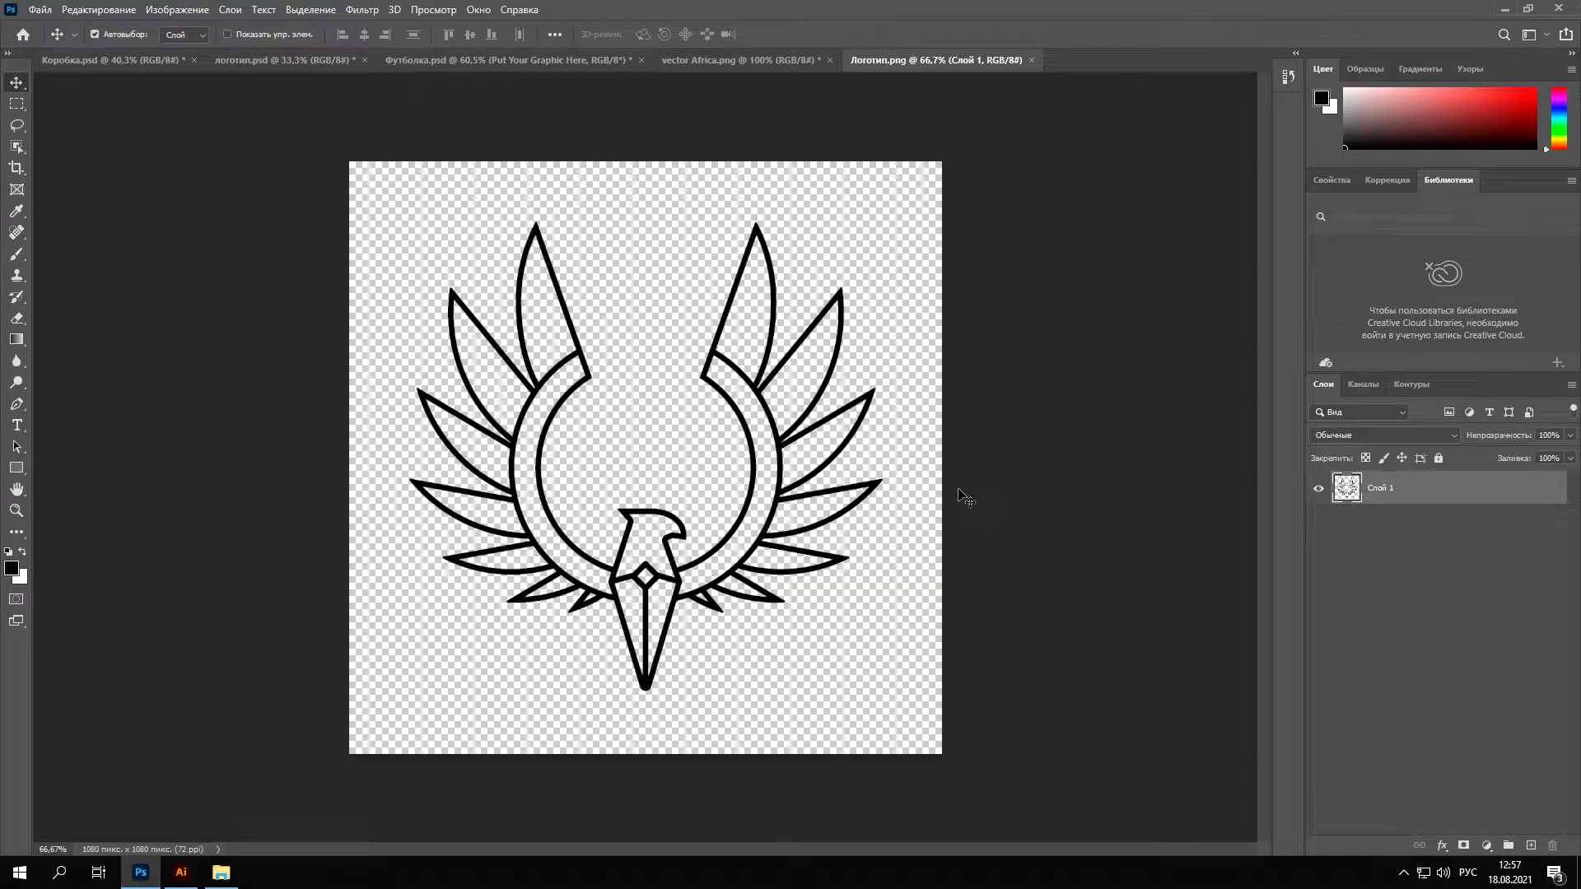
click(181, 875)
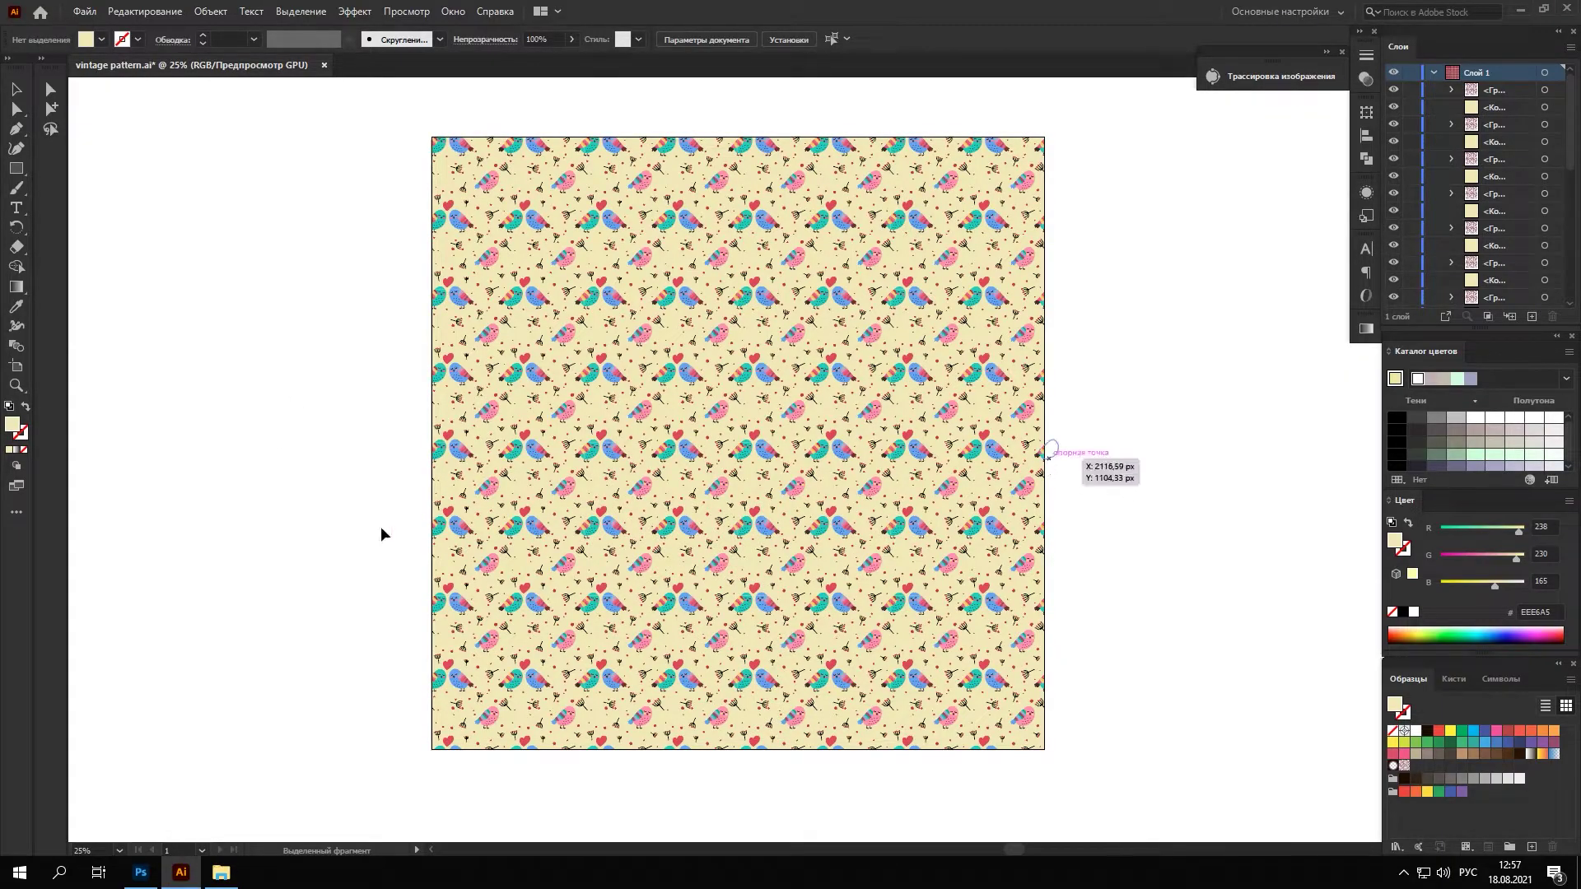
click(142, 876)
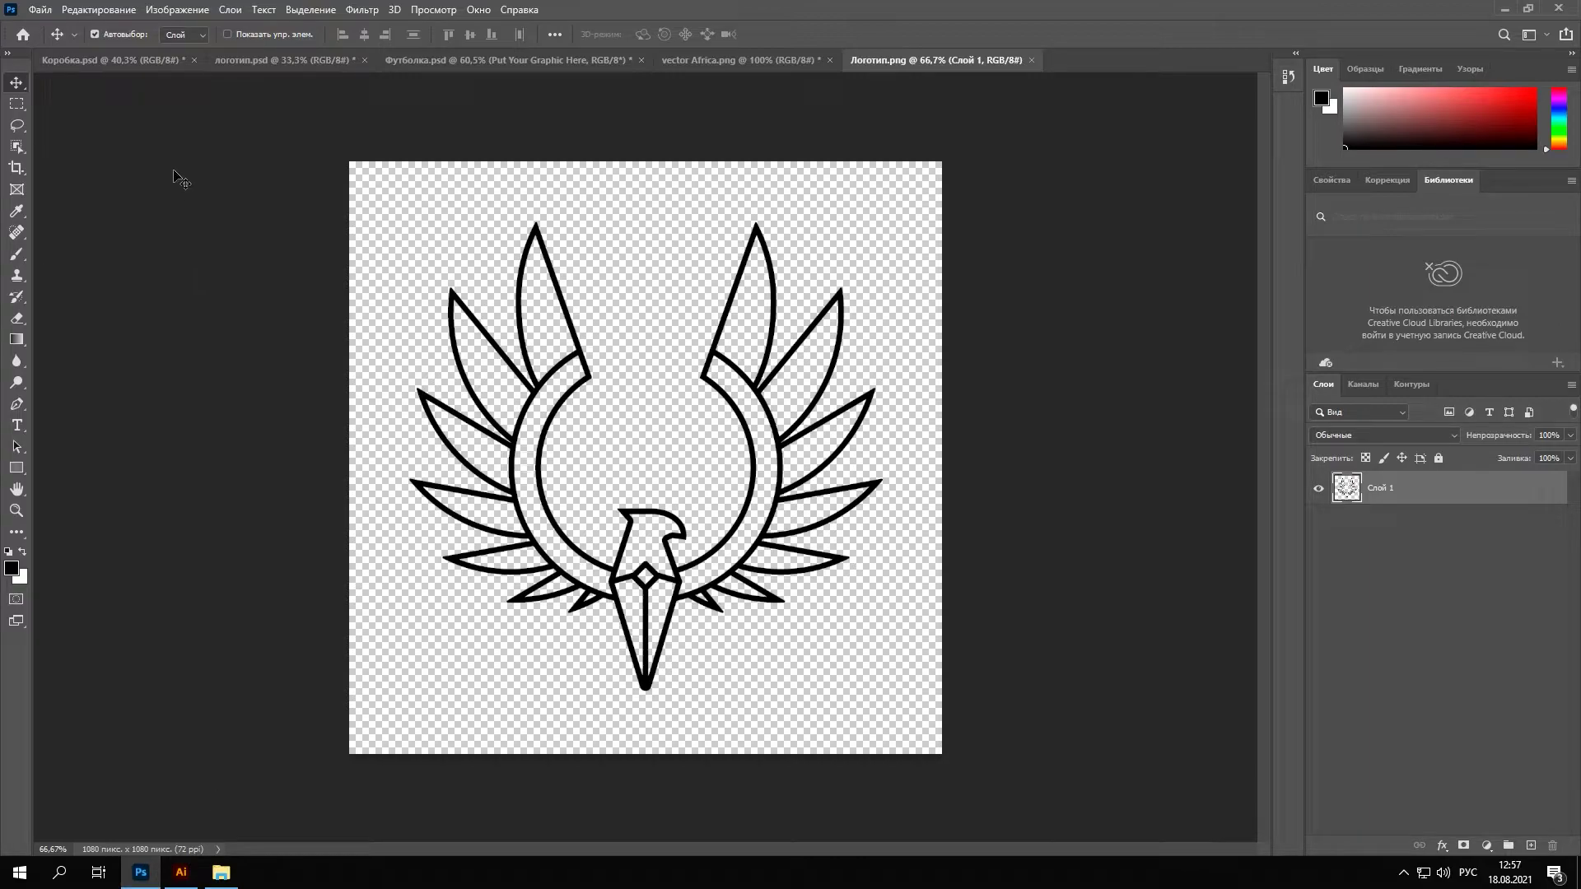
click(157, 60)
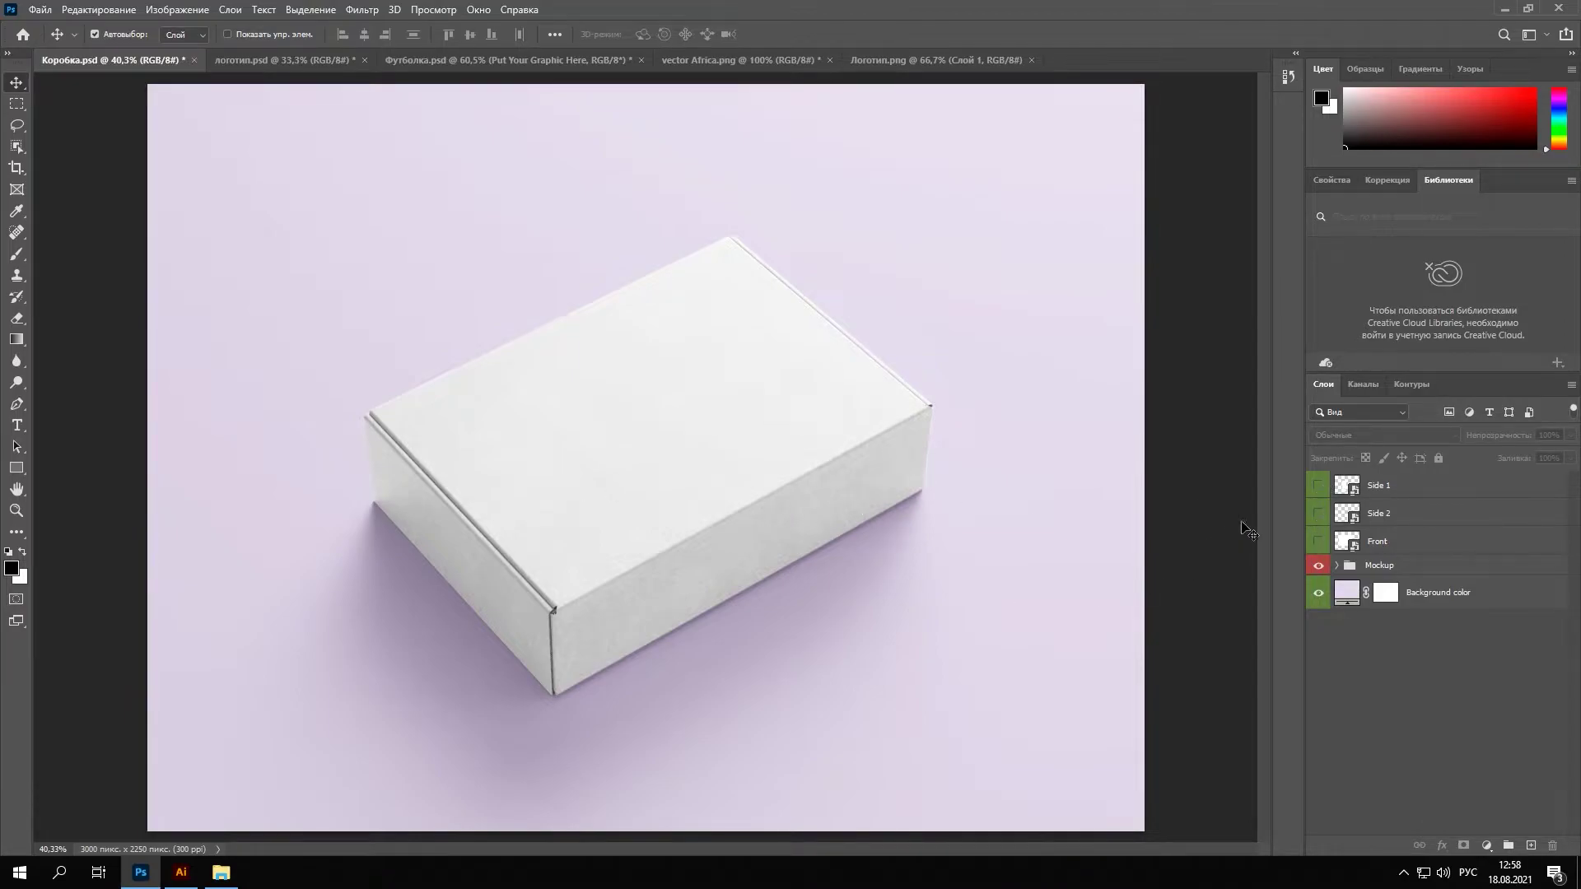
- Inspect the box's Mockup group layers and toggle the lilac Background layer off and on
click(1338, 566)
scroll(1452, 588, down, 2)
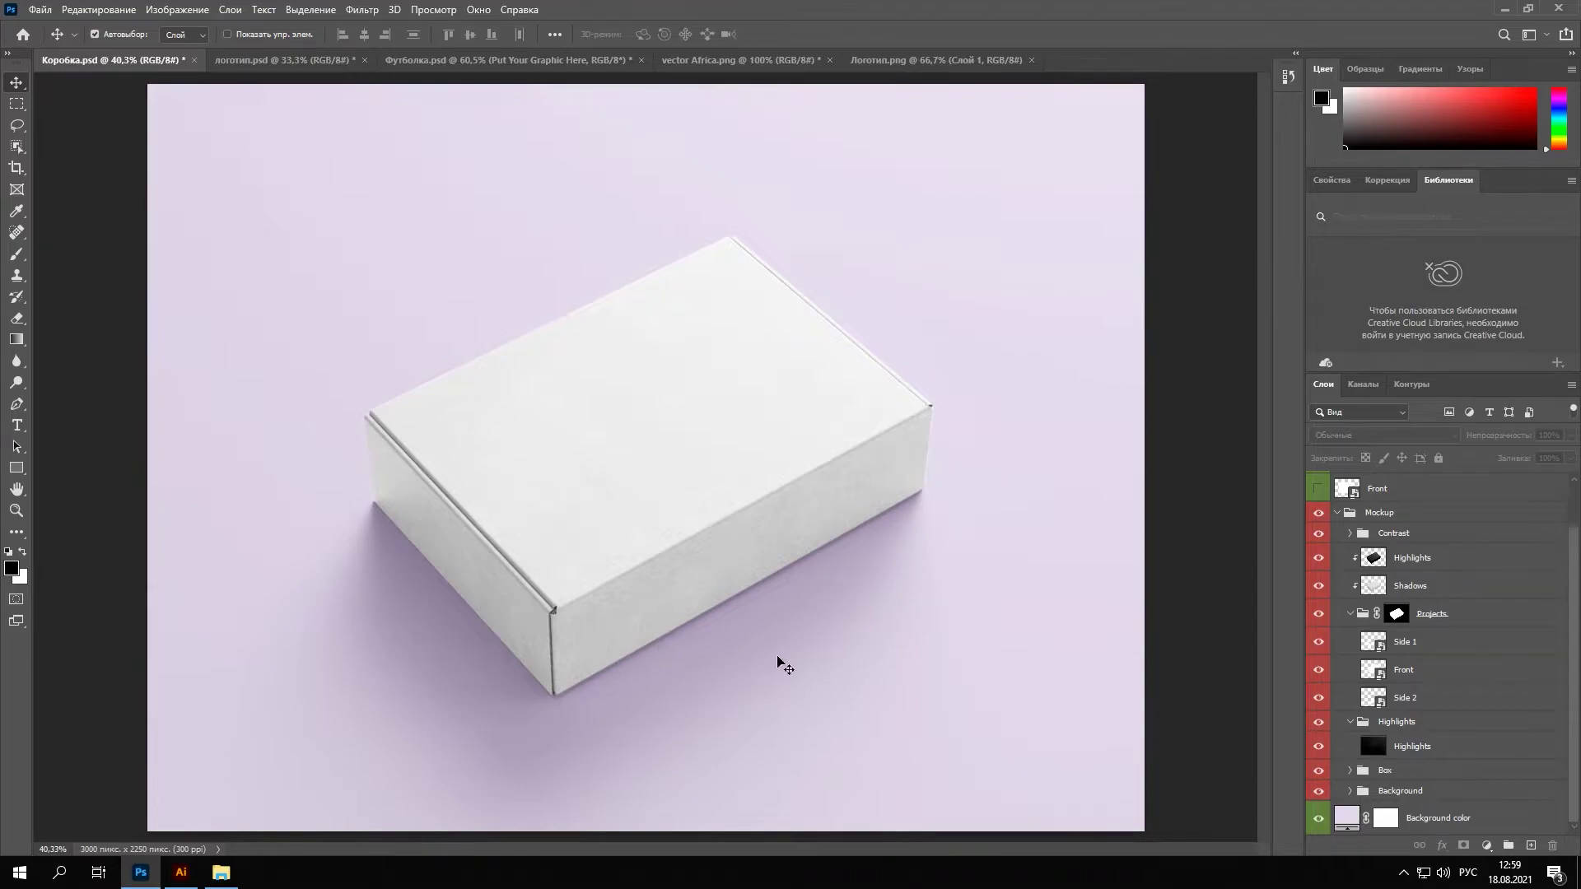
scroll(1350, 582, up, 2)
click(1343, 566)
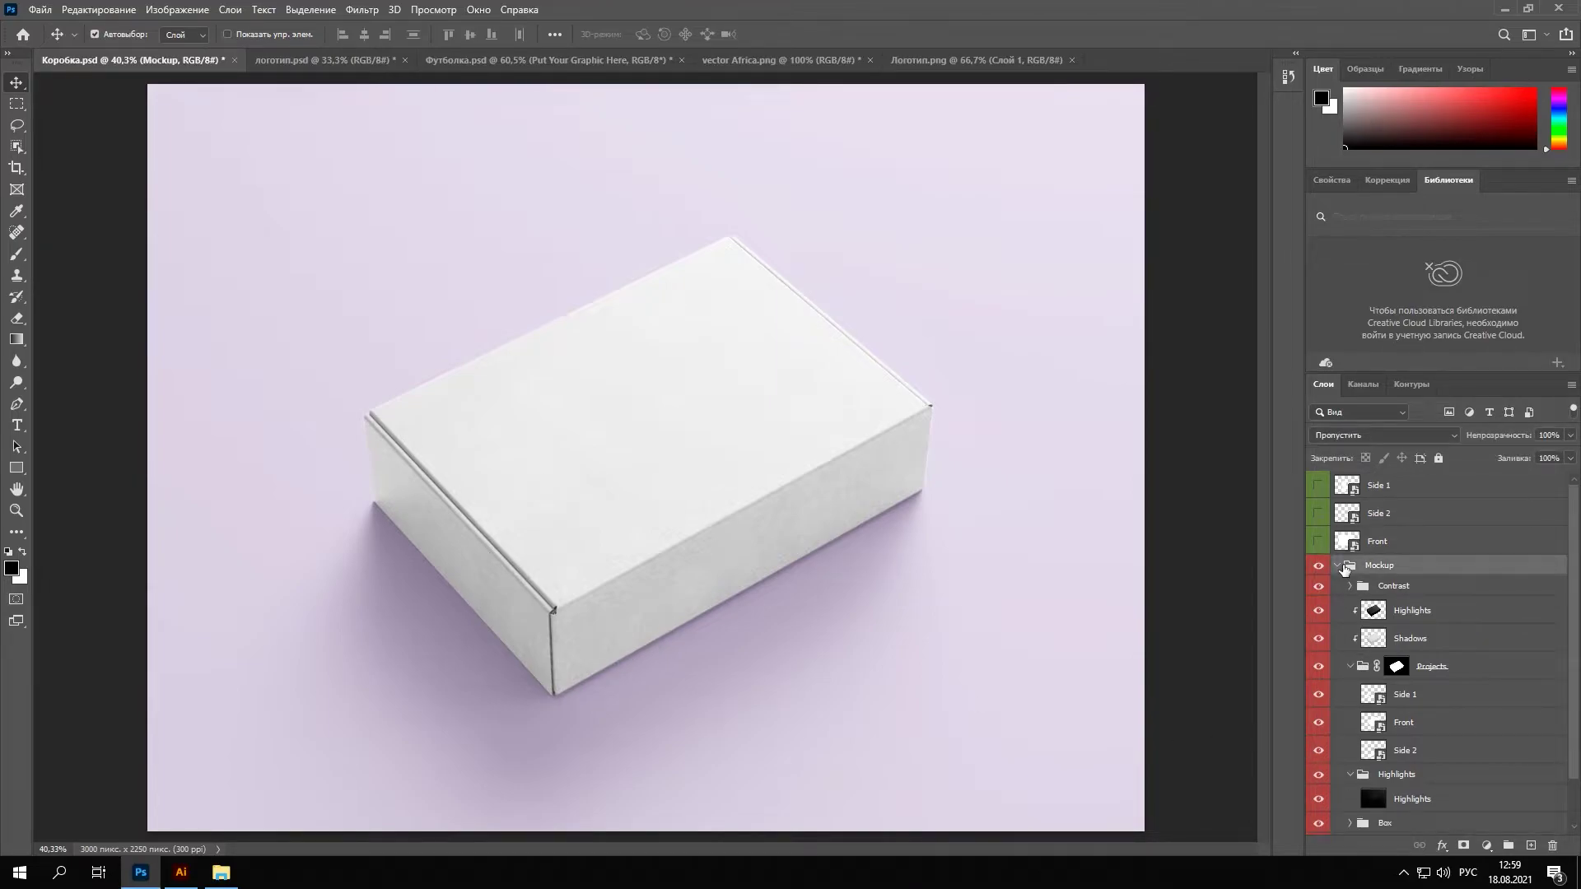
click(1338, 566)
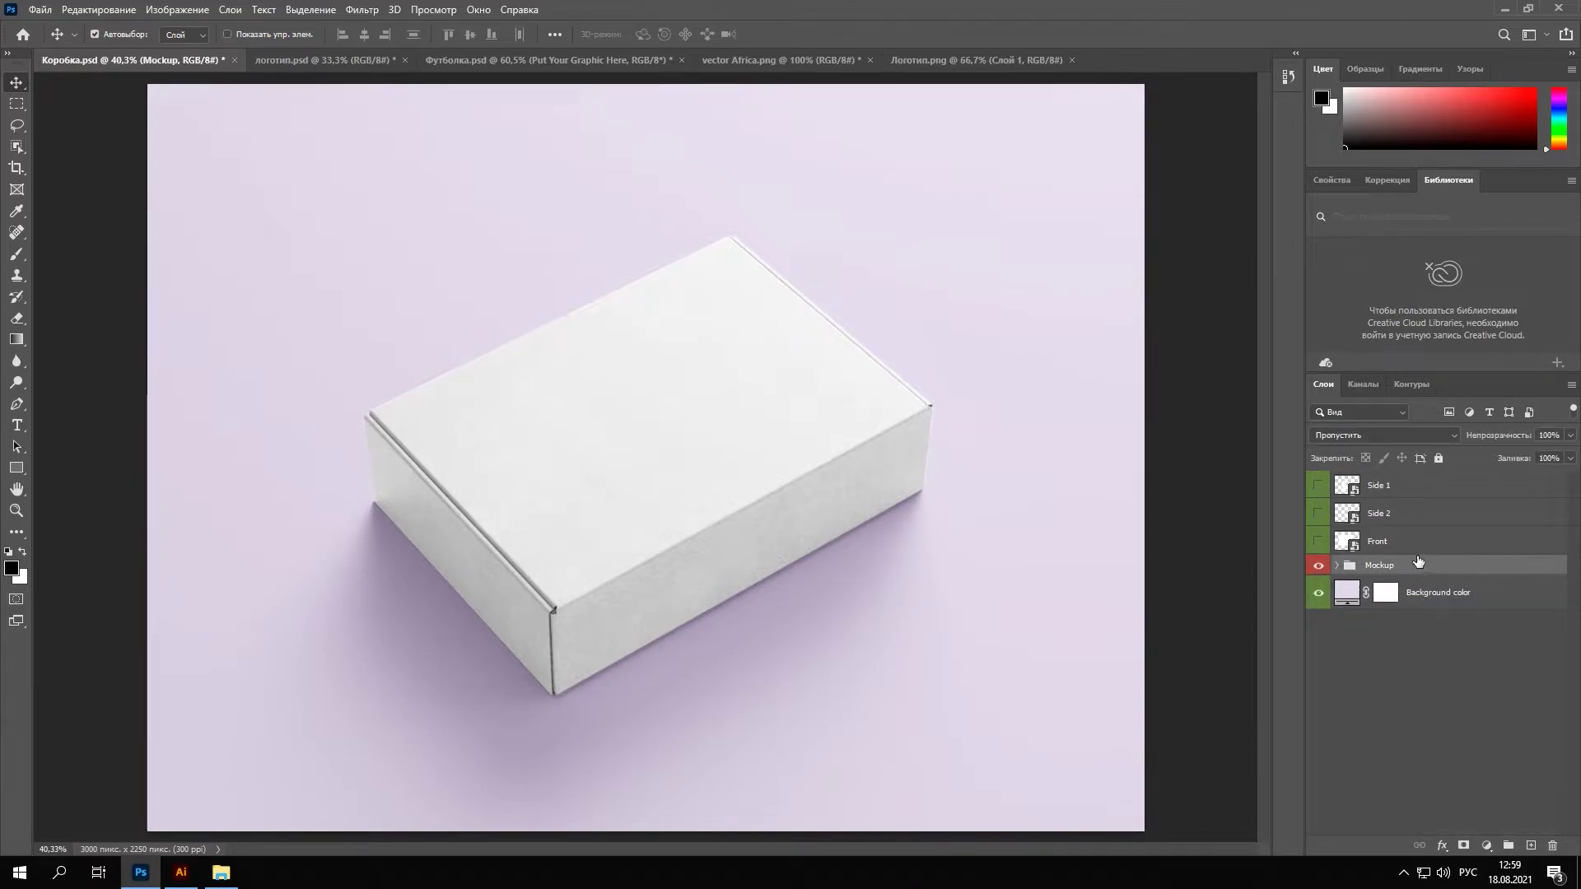
click(1317, 599)
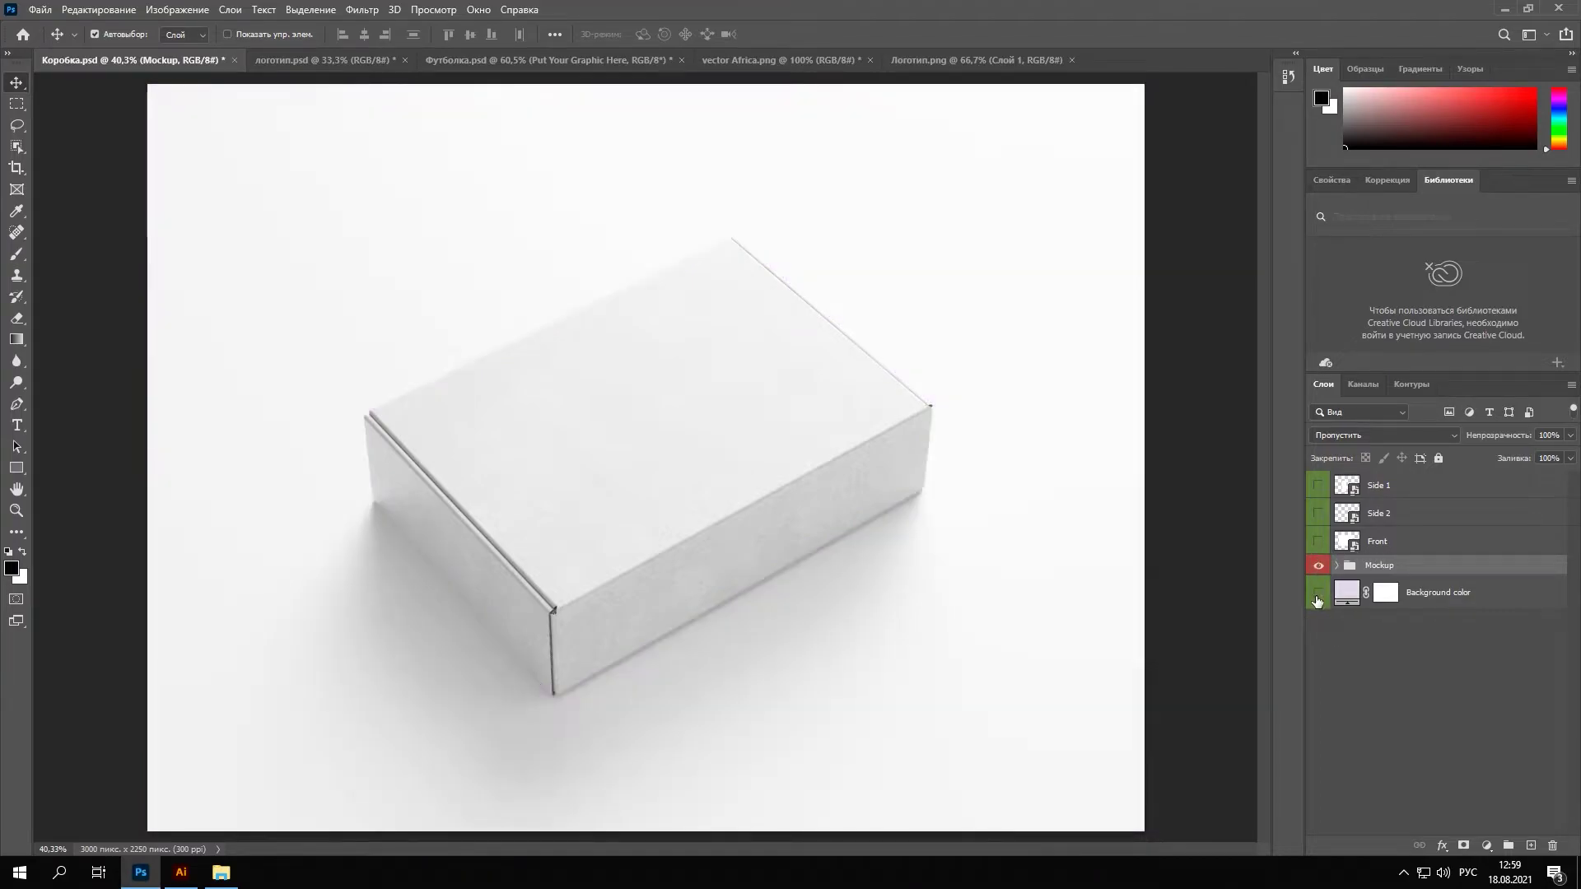
click(1318, 597)
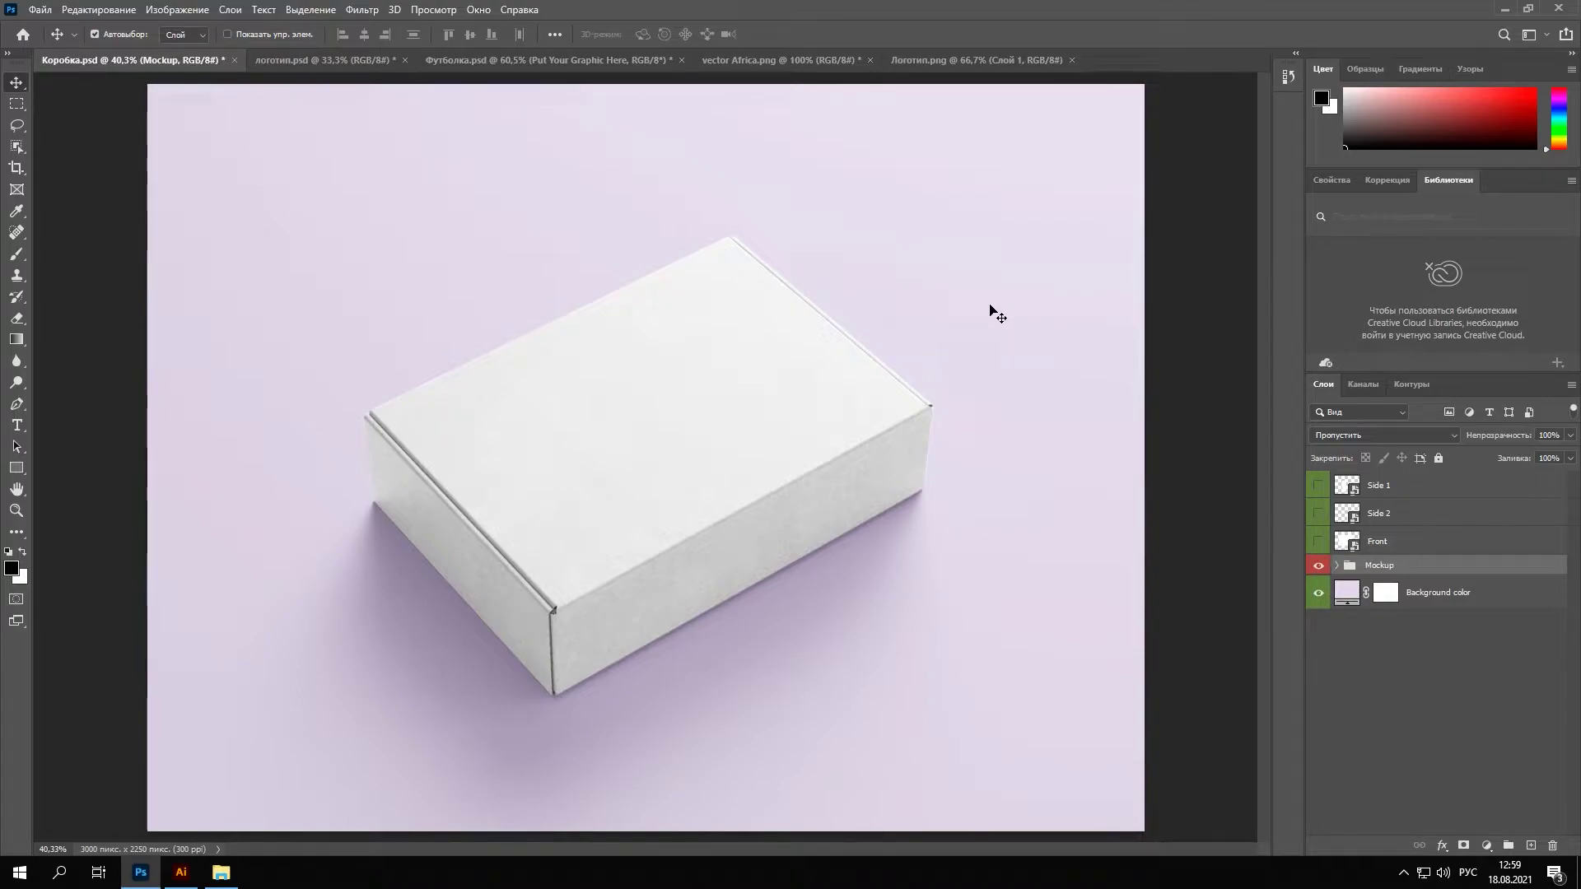
- Marquee-select the entire bird pattern in Illustrator and return to the Photoshop box mockup
click(774, 66)
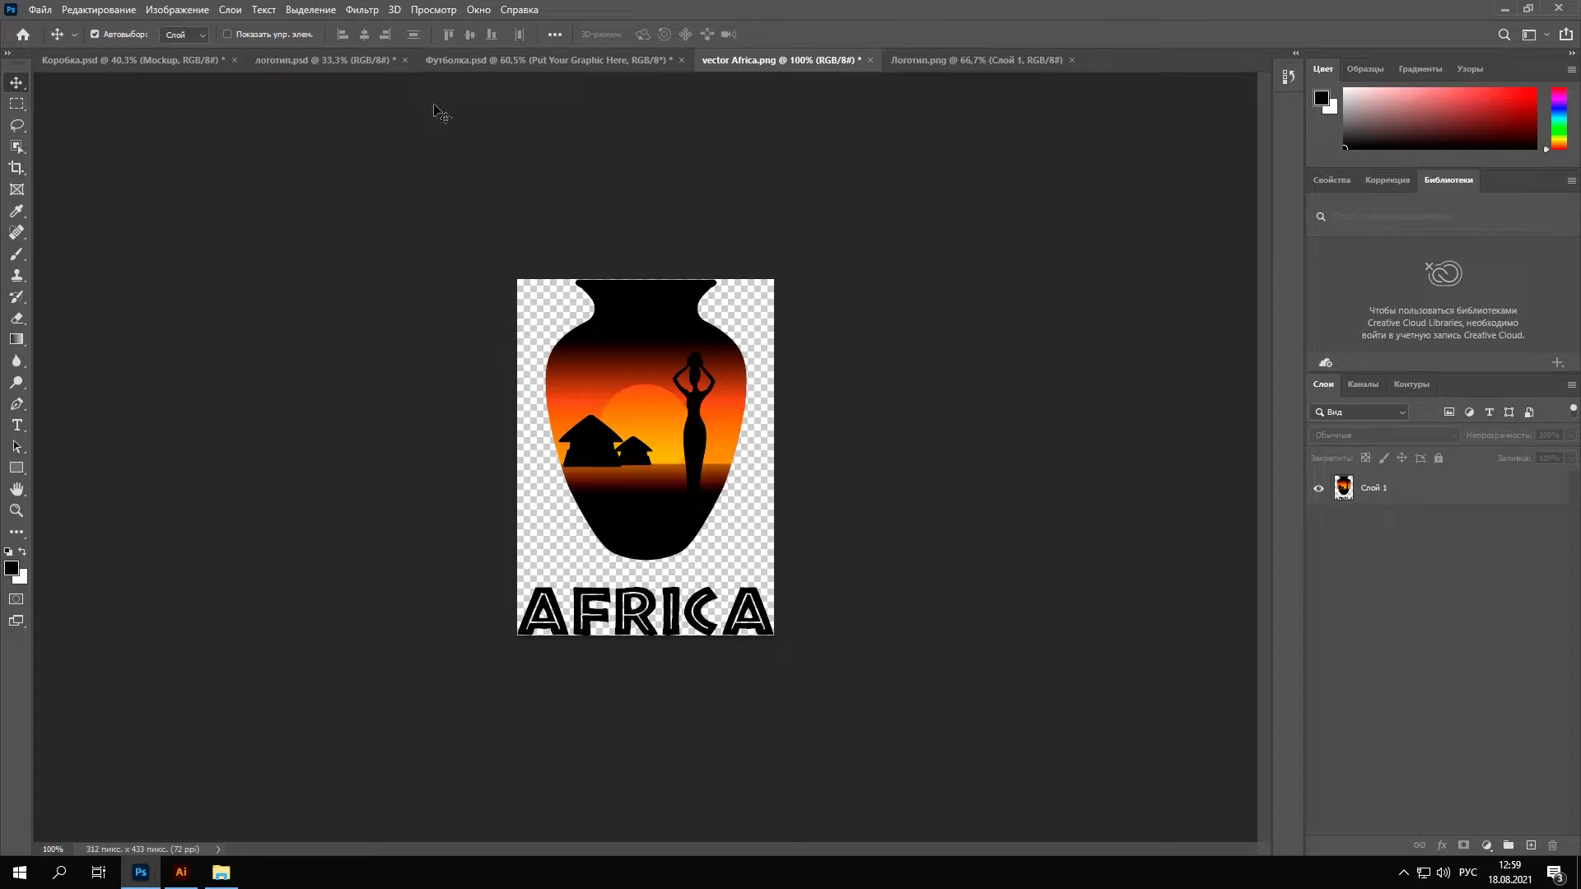
click(131, 60)
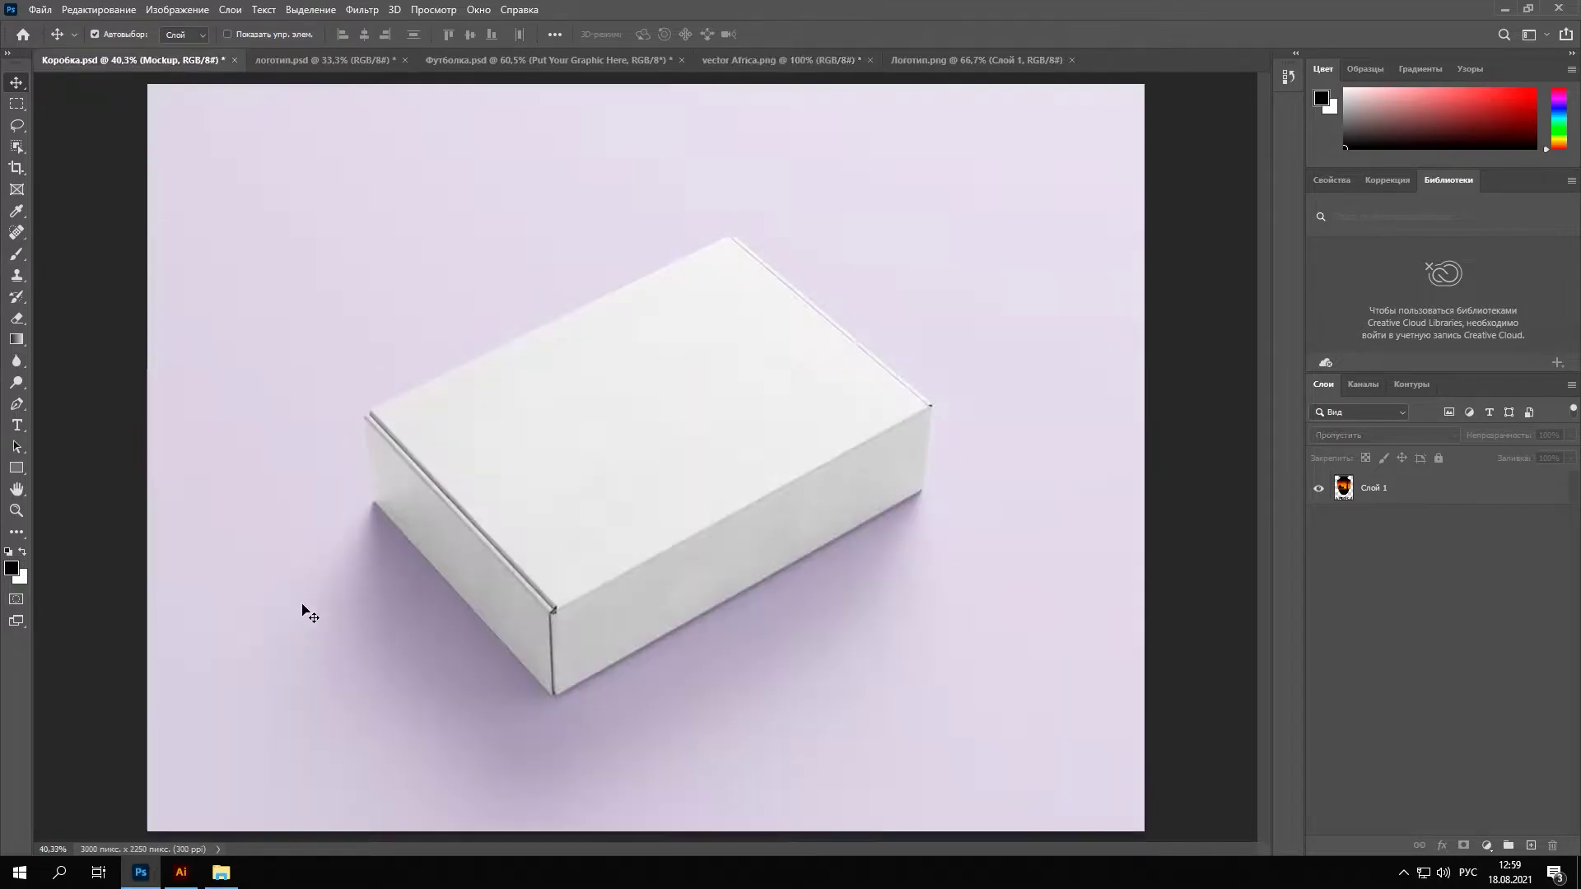
click(181, 872)
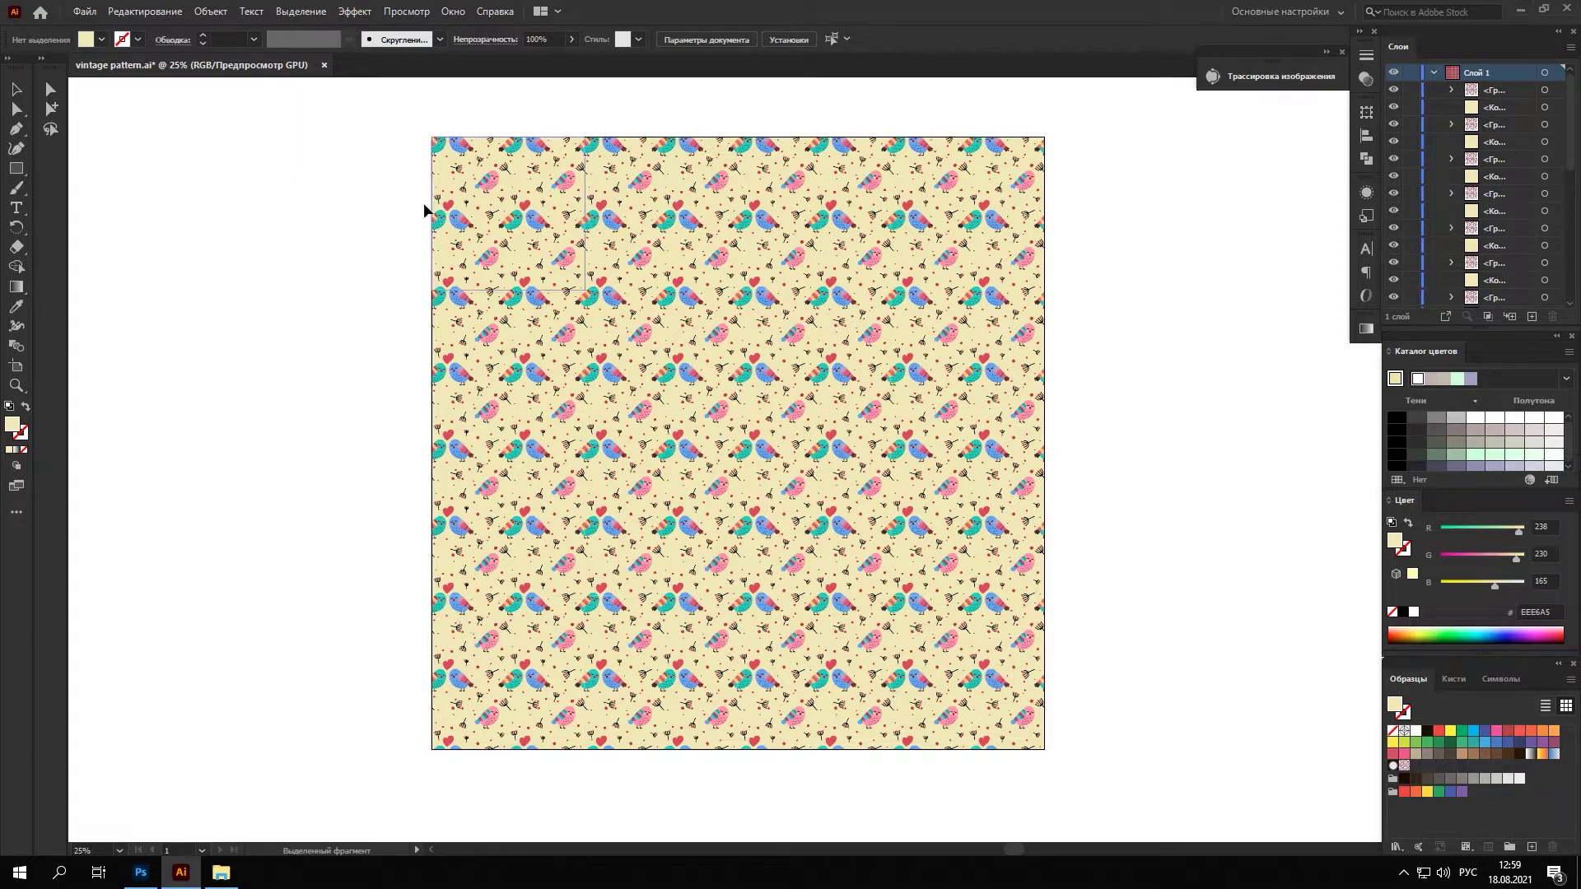
mouse_move(386, 128)
mouse_down()
mouse_move(1059, 692)
mouse_move(1054, 679)
mouse_up()
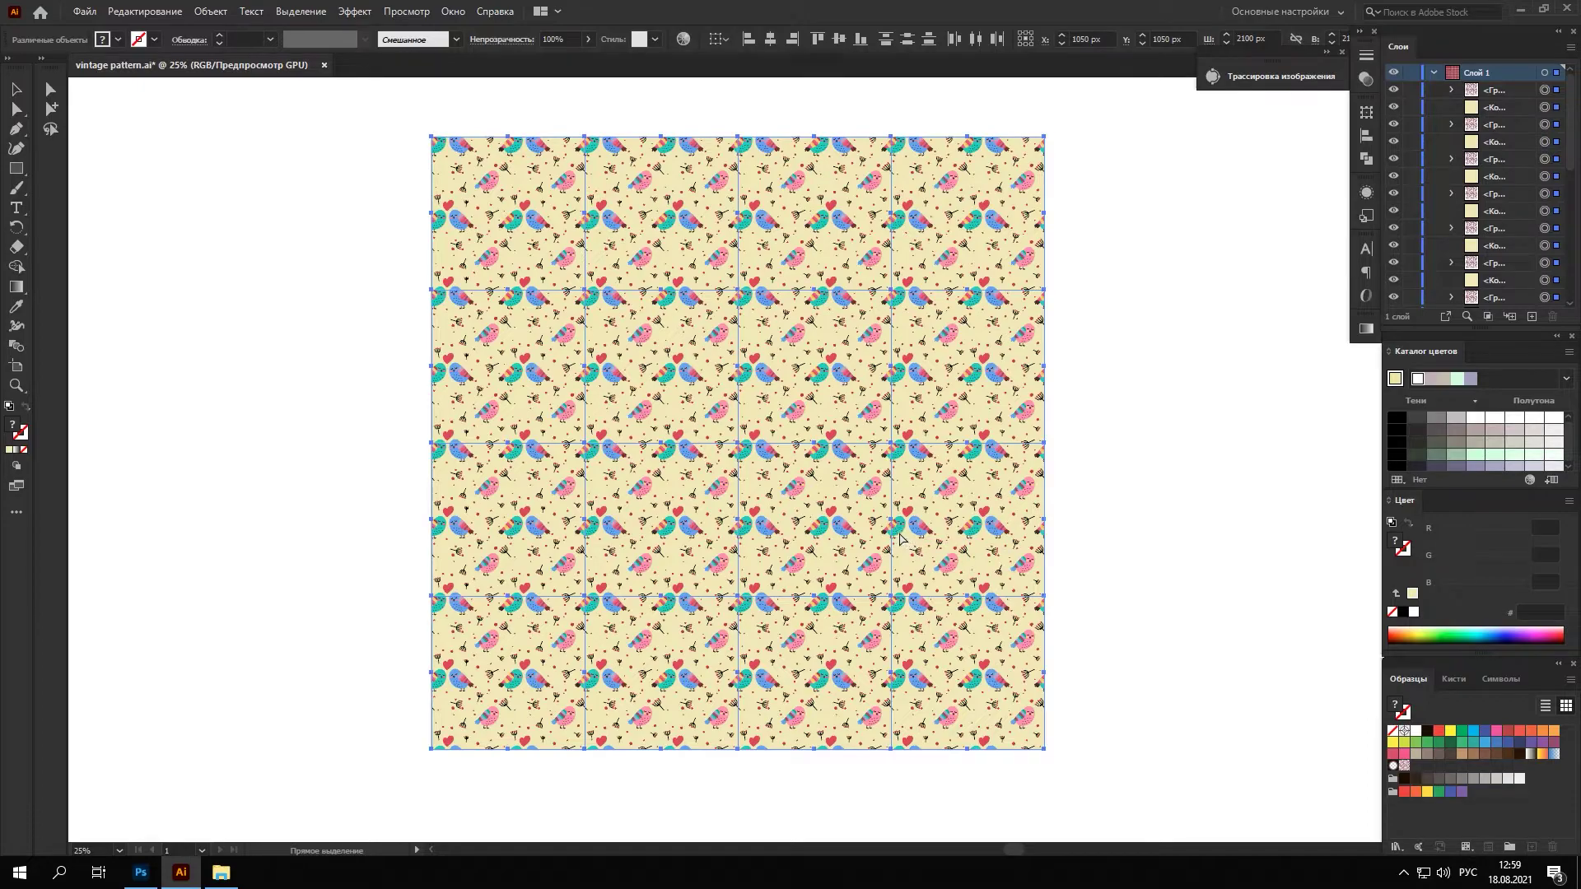
click(140, 873)
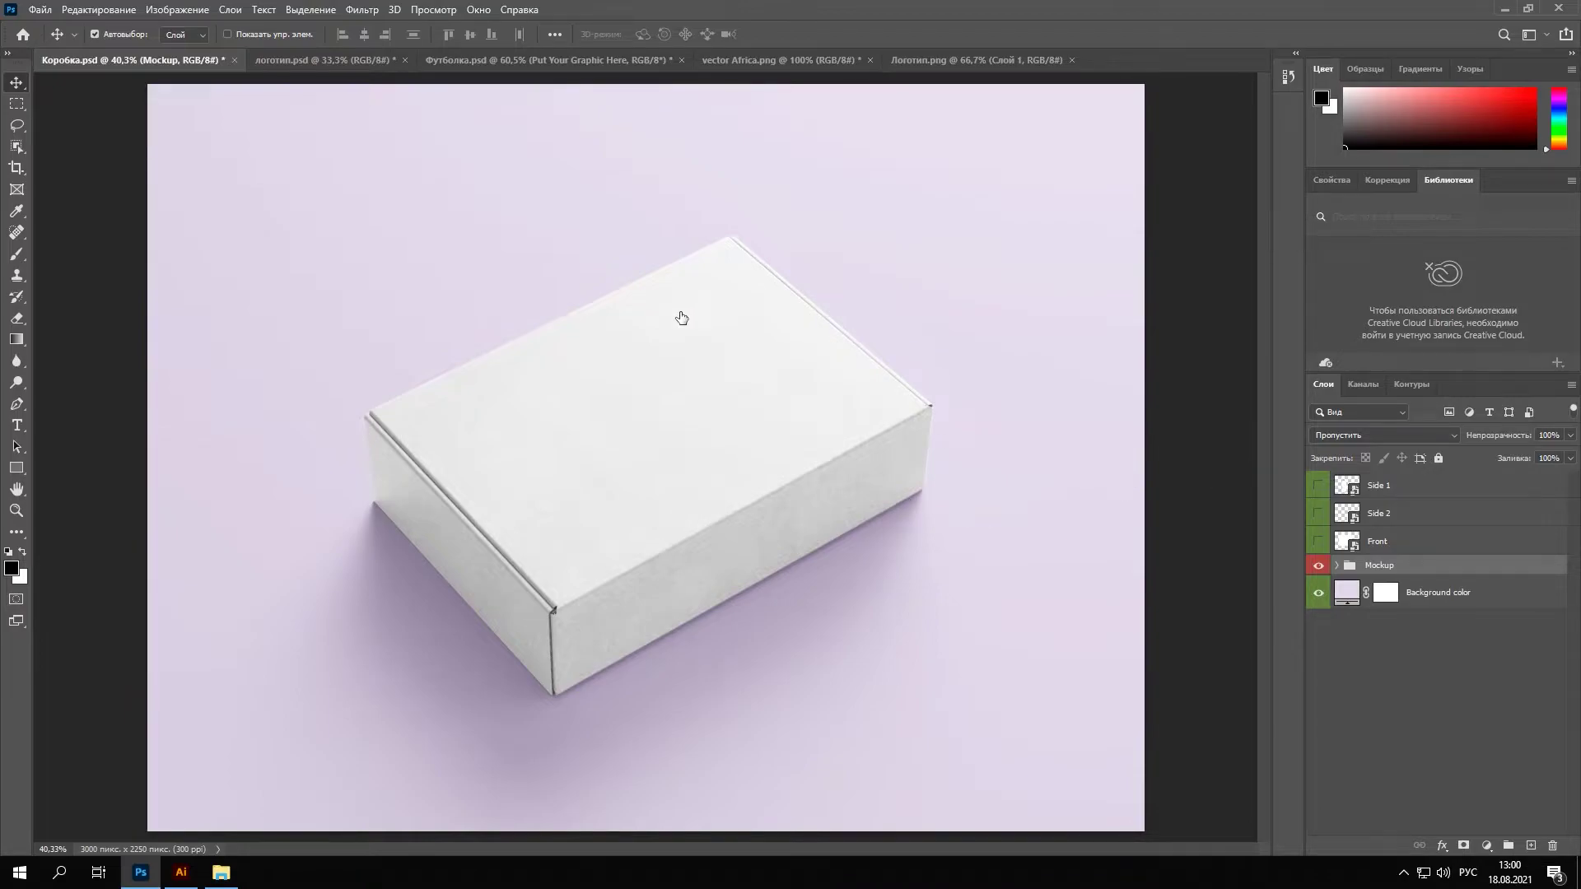
- Open the Side 1 smart object and paste the bird pattern into it as pixels
key(alt+period)
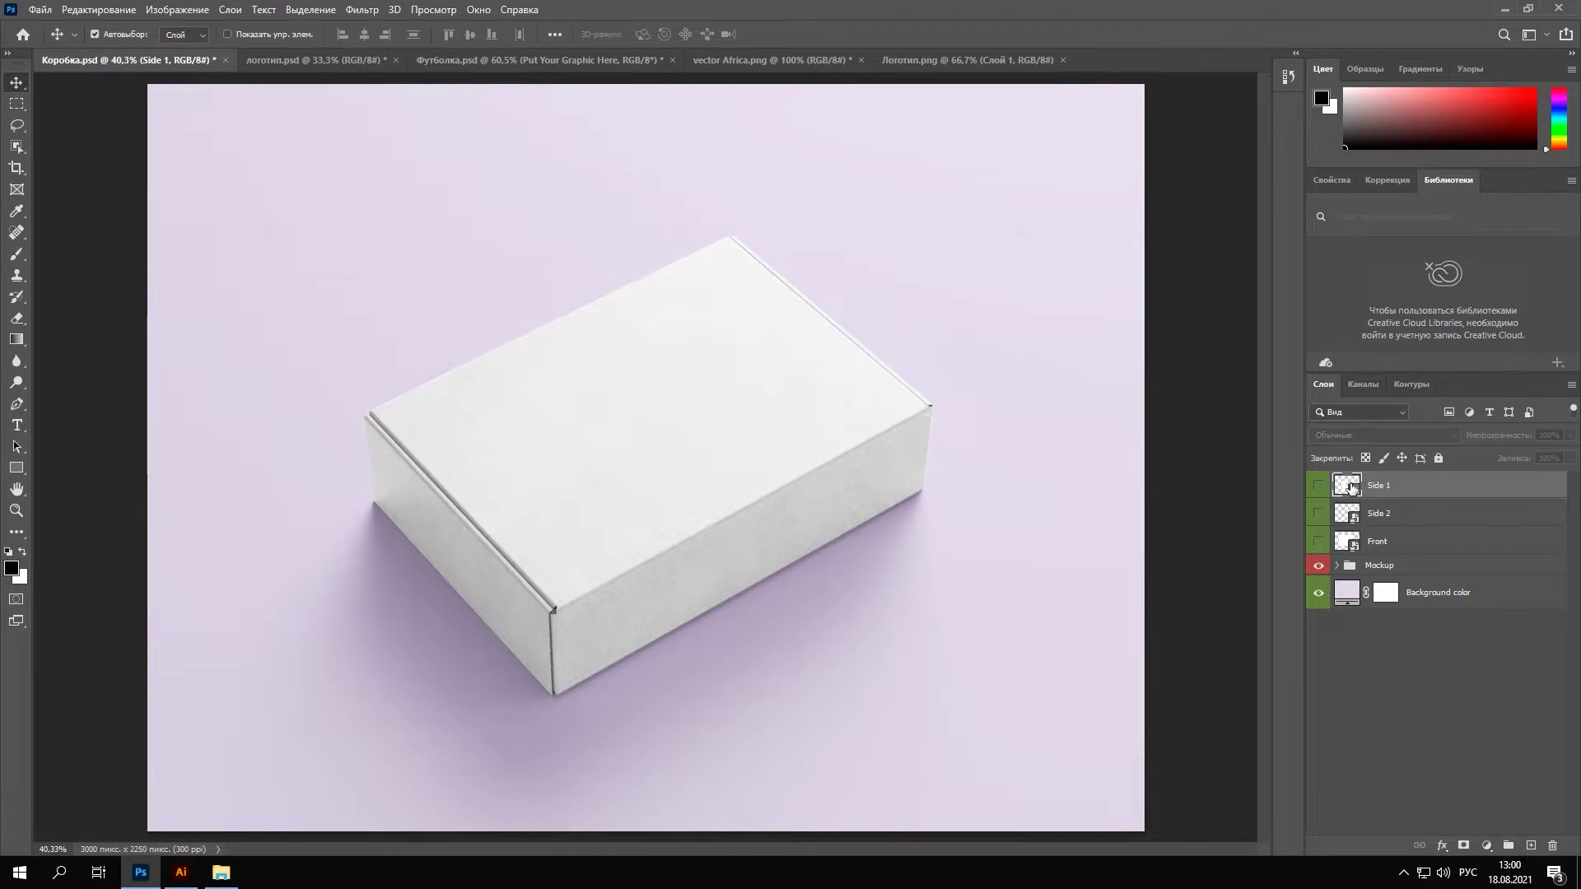
double_click(1347, 486)
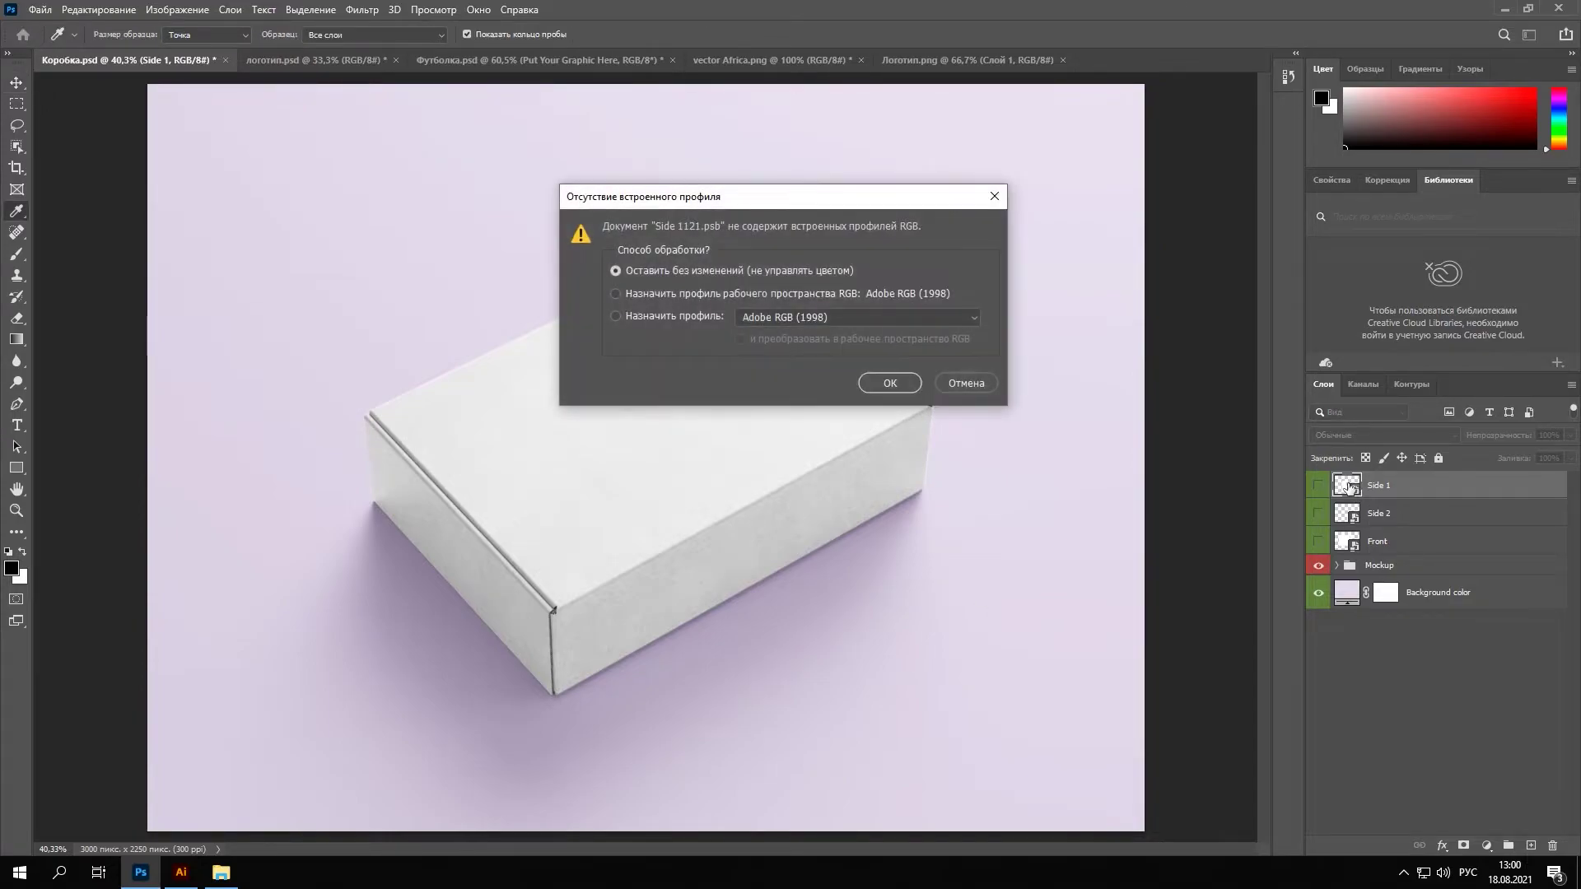
click(896, 389)
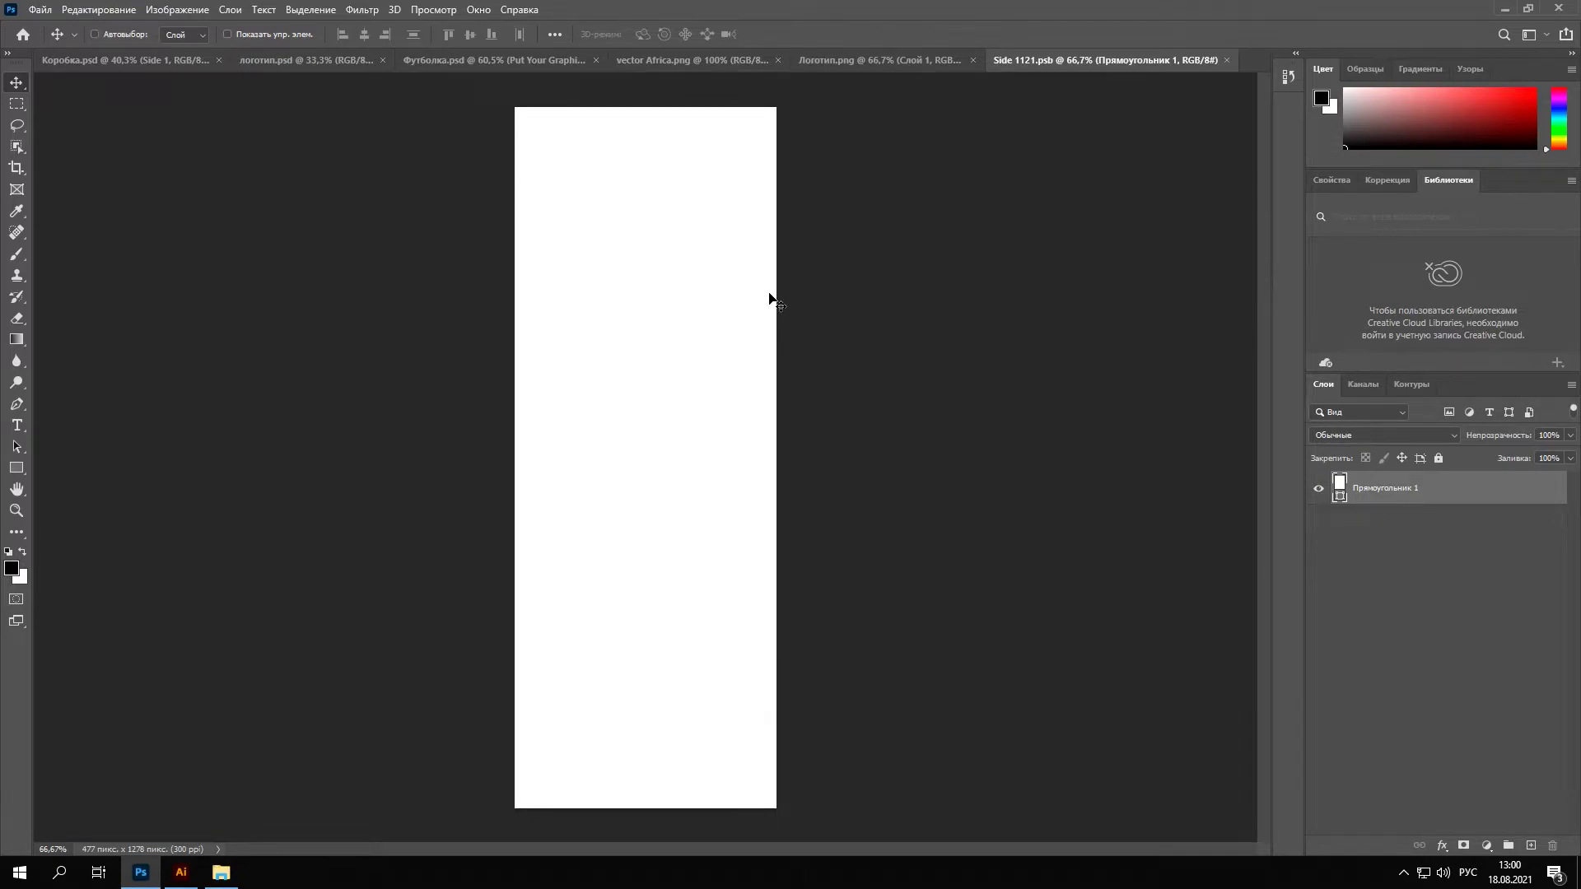
key(ctrl+v)
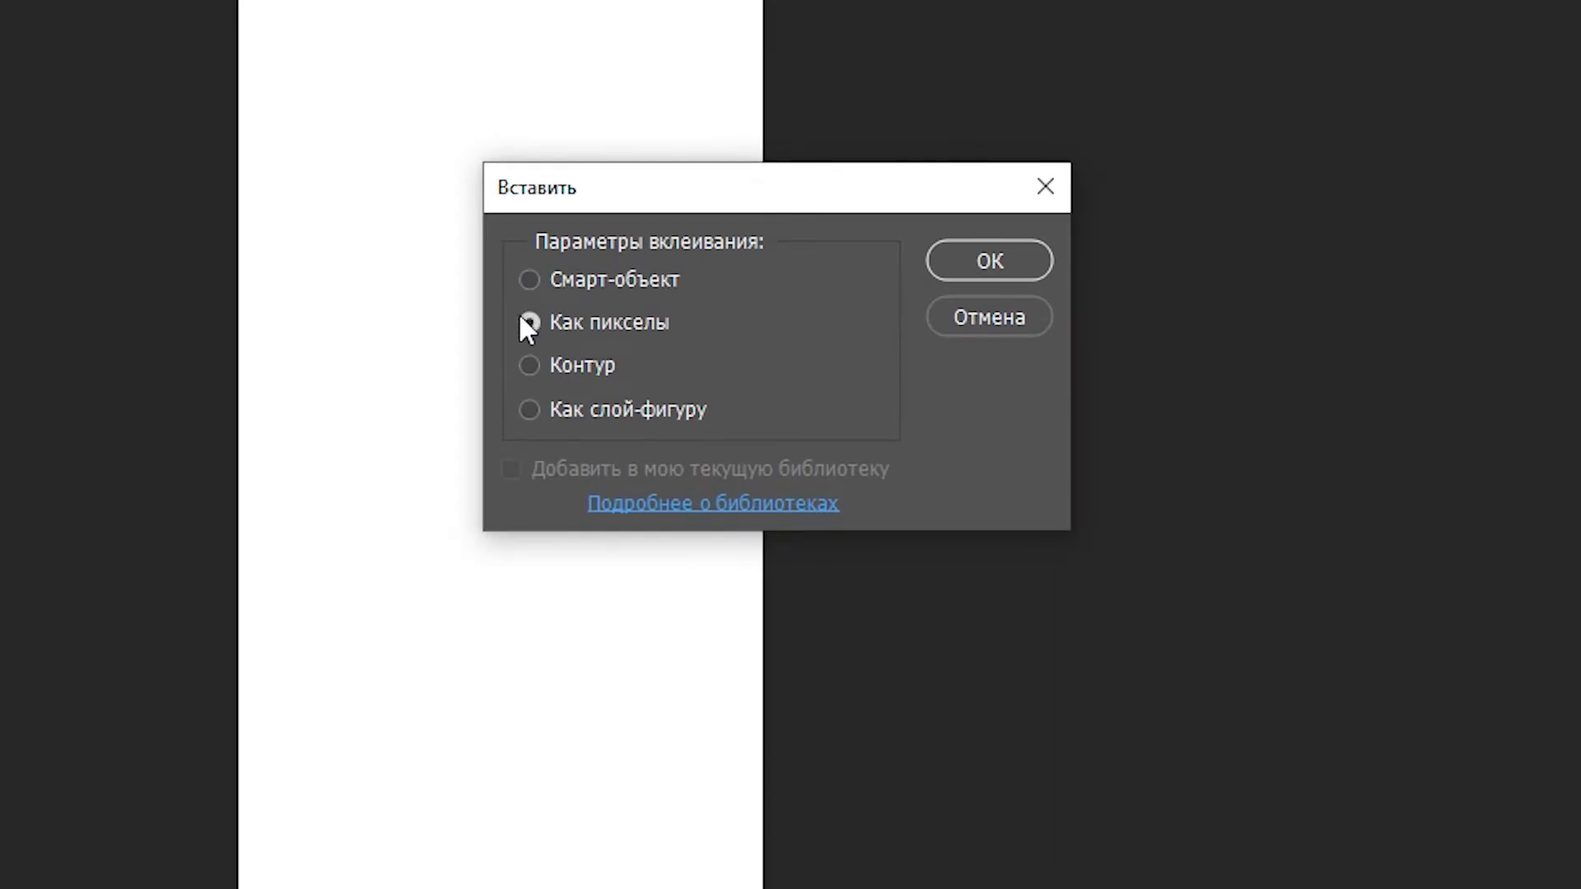
click(529, 280)
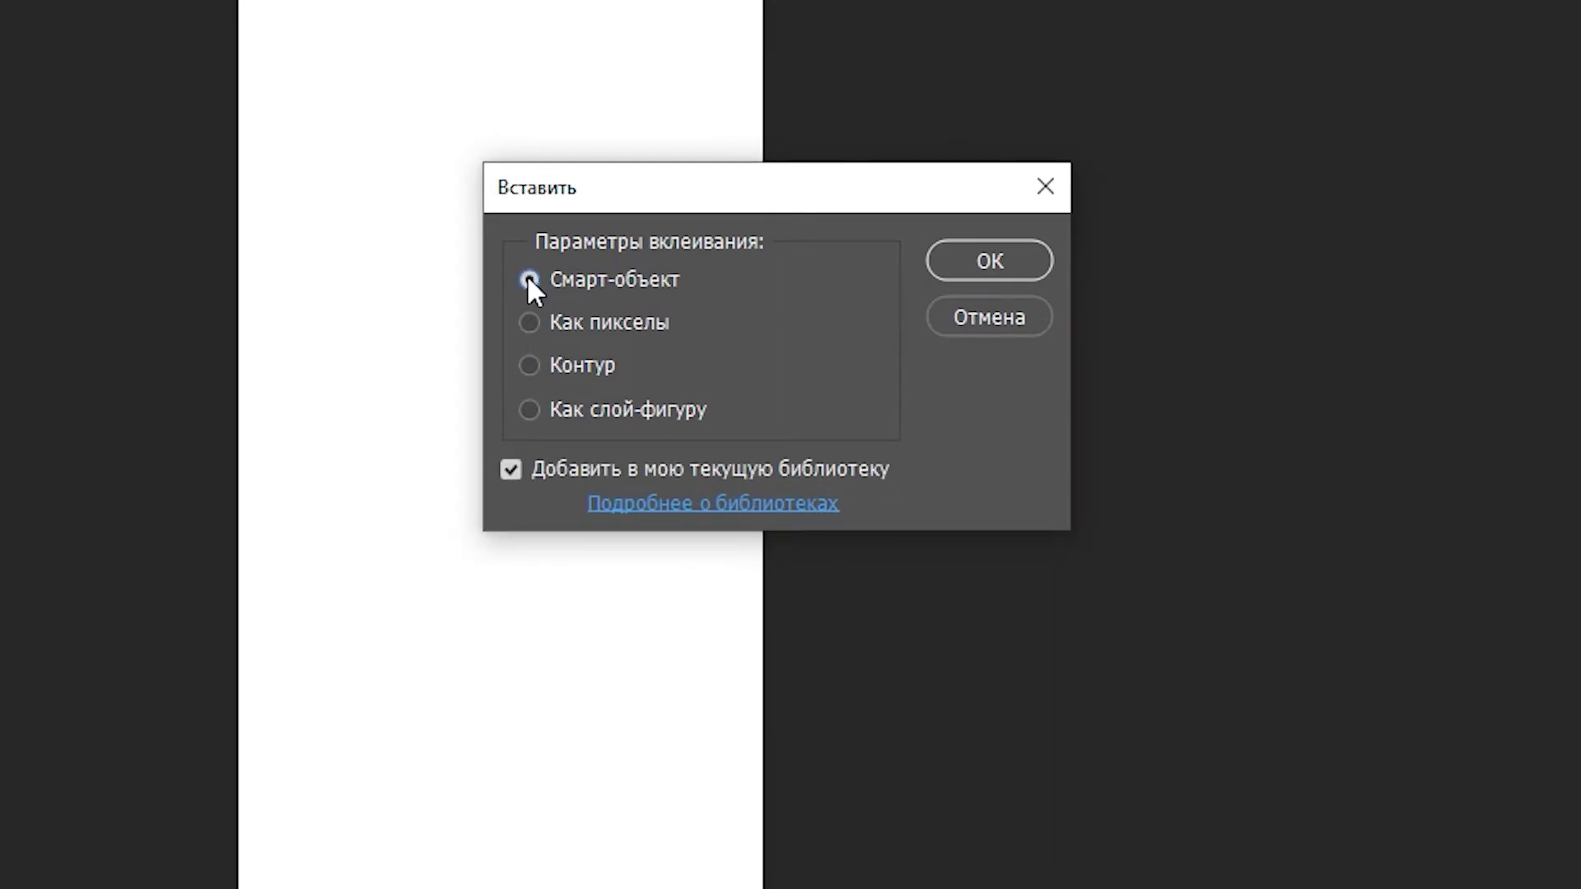
click(529, 322)
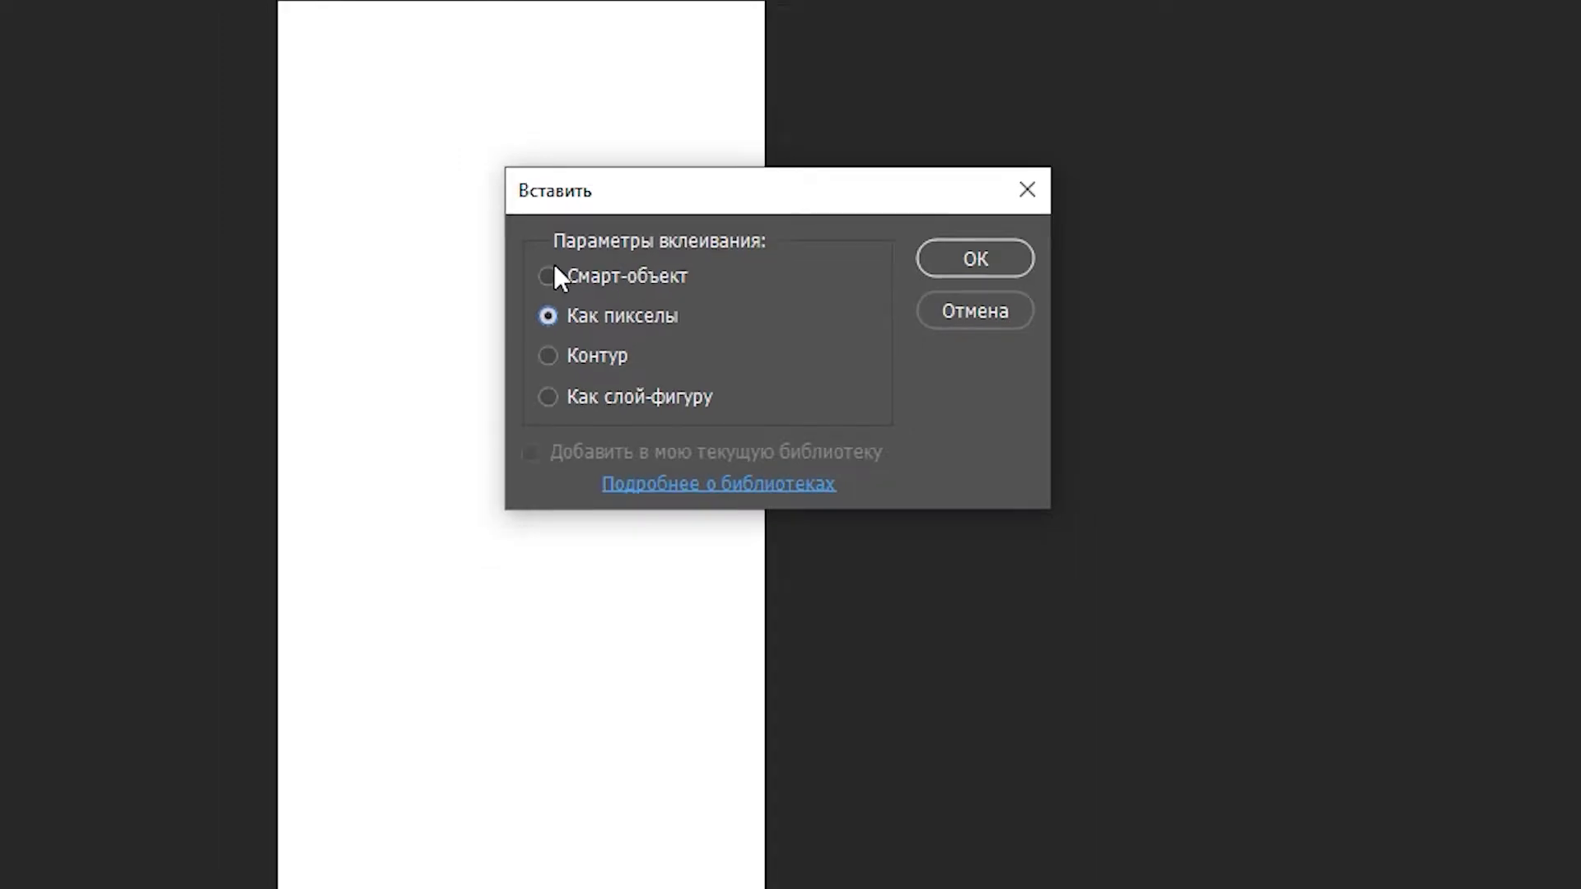
click(661, 255)
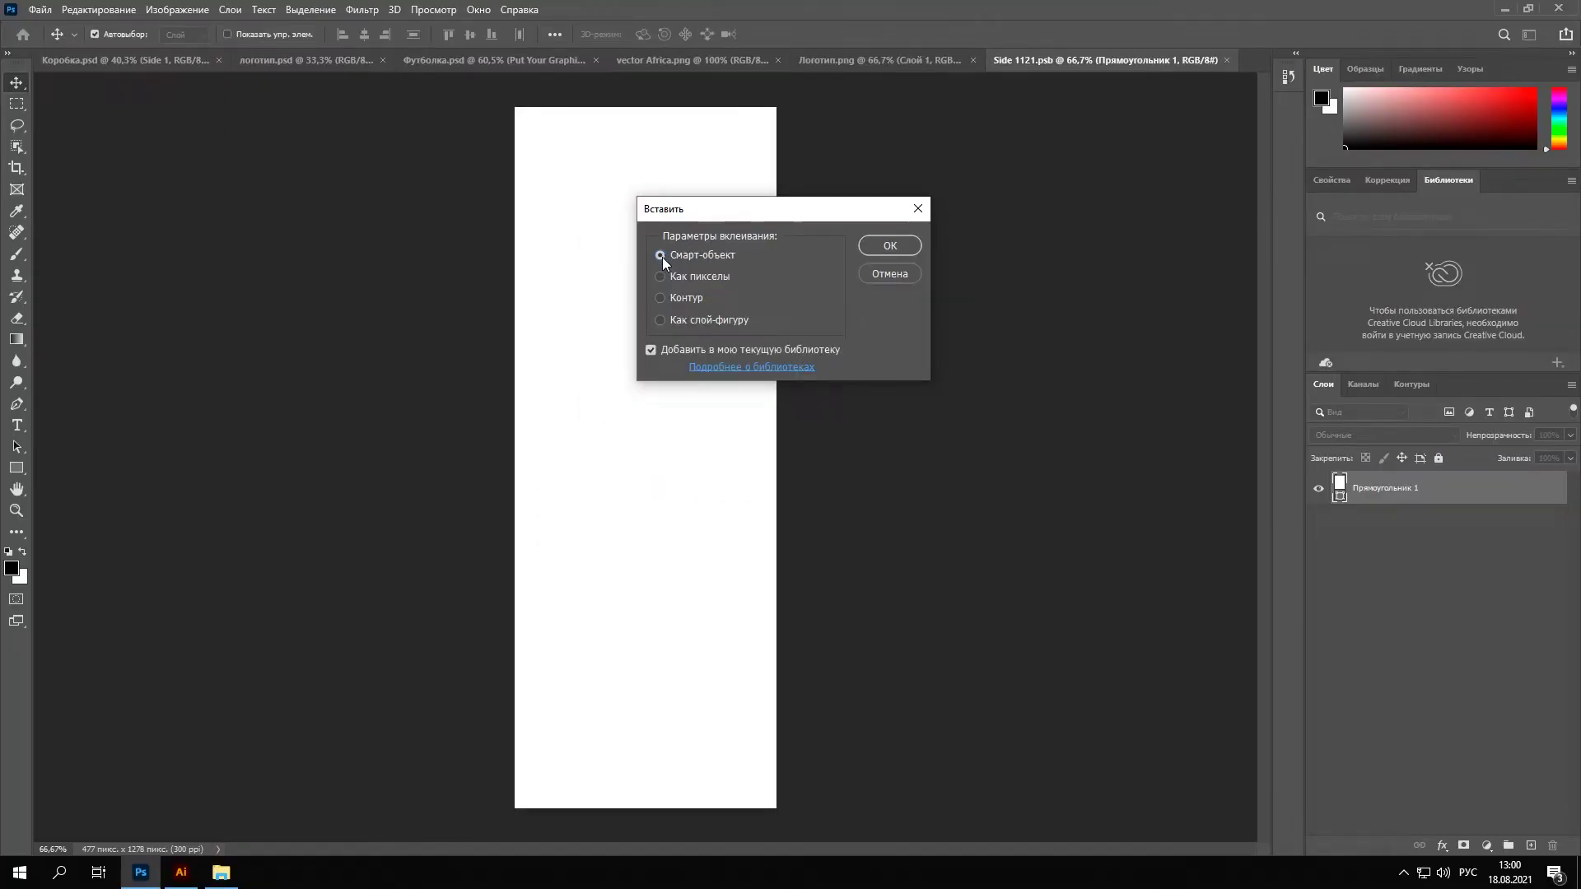
click(660, 277)
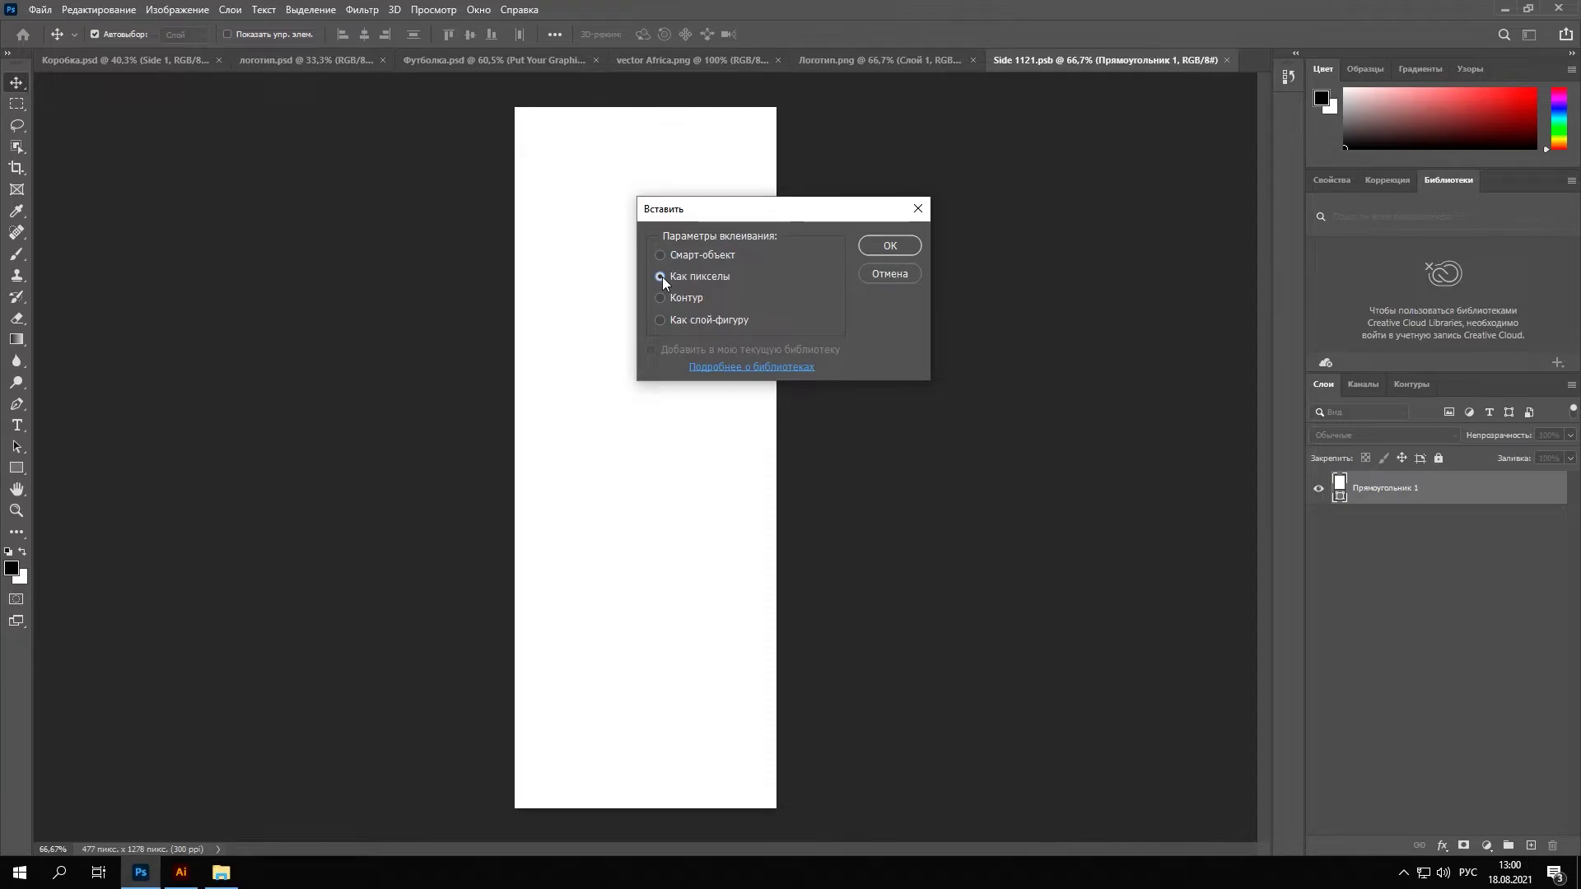
click(897, 247)
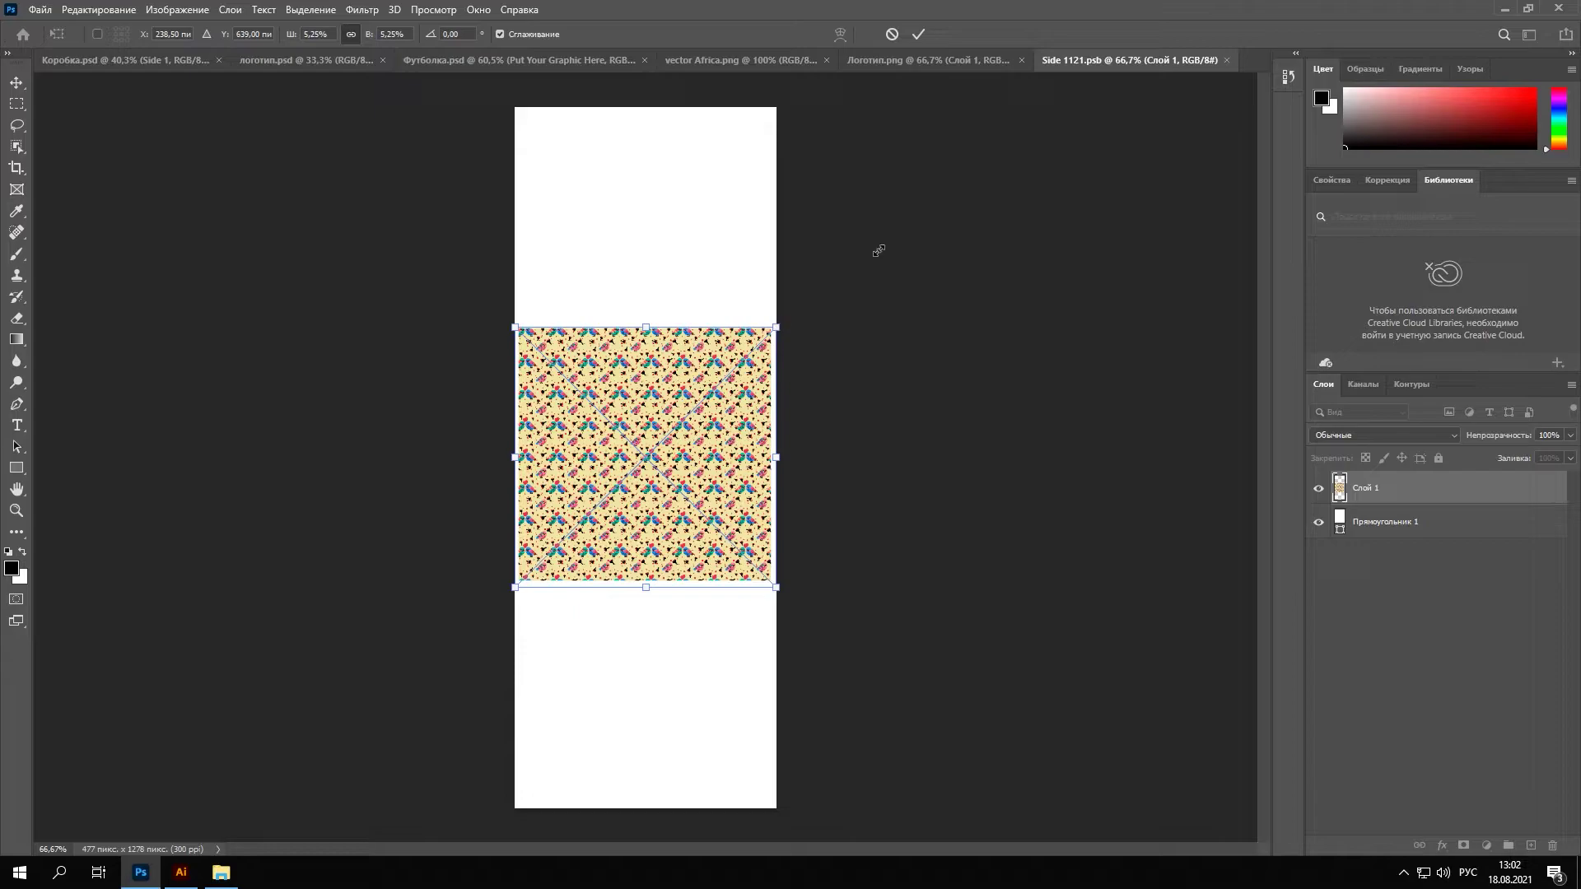
- Enlarge the pattern to fill the Side 1 strip, then close and save the smart object
drag(776, 327, 985, 117)
drag(514, 588, 272, 828)
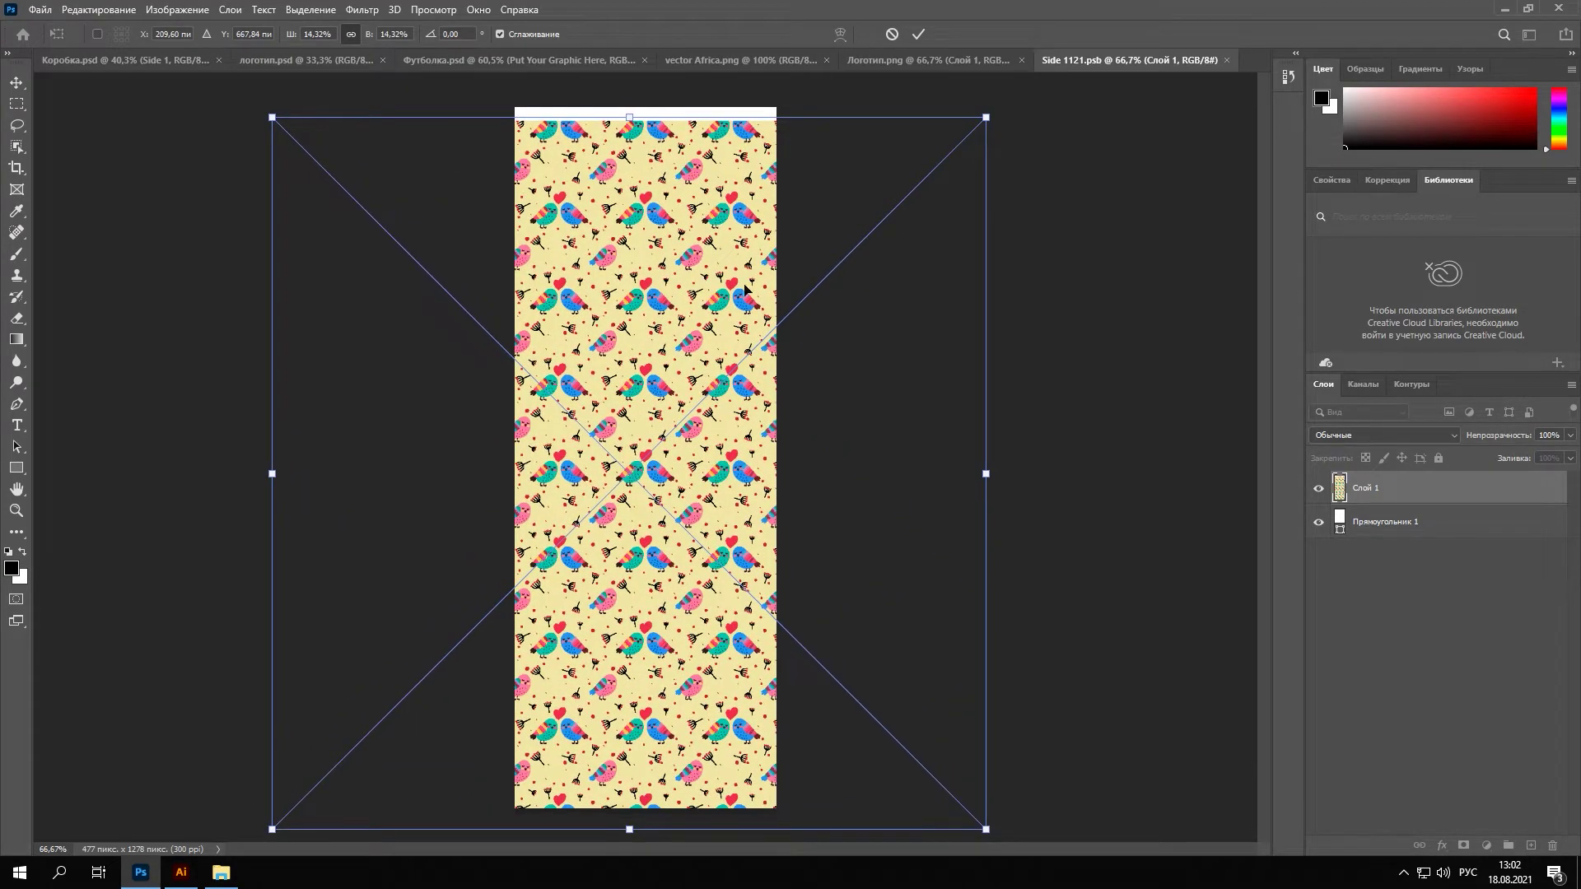
drag(985, 117, 1014, 88)
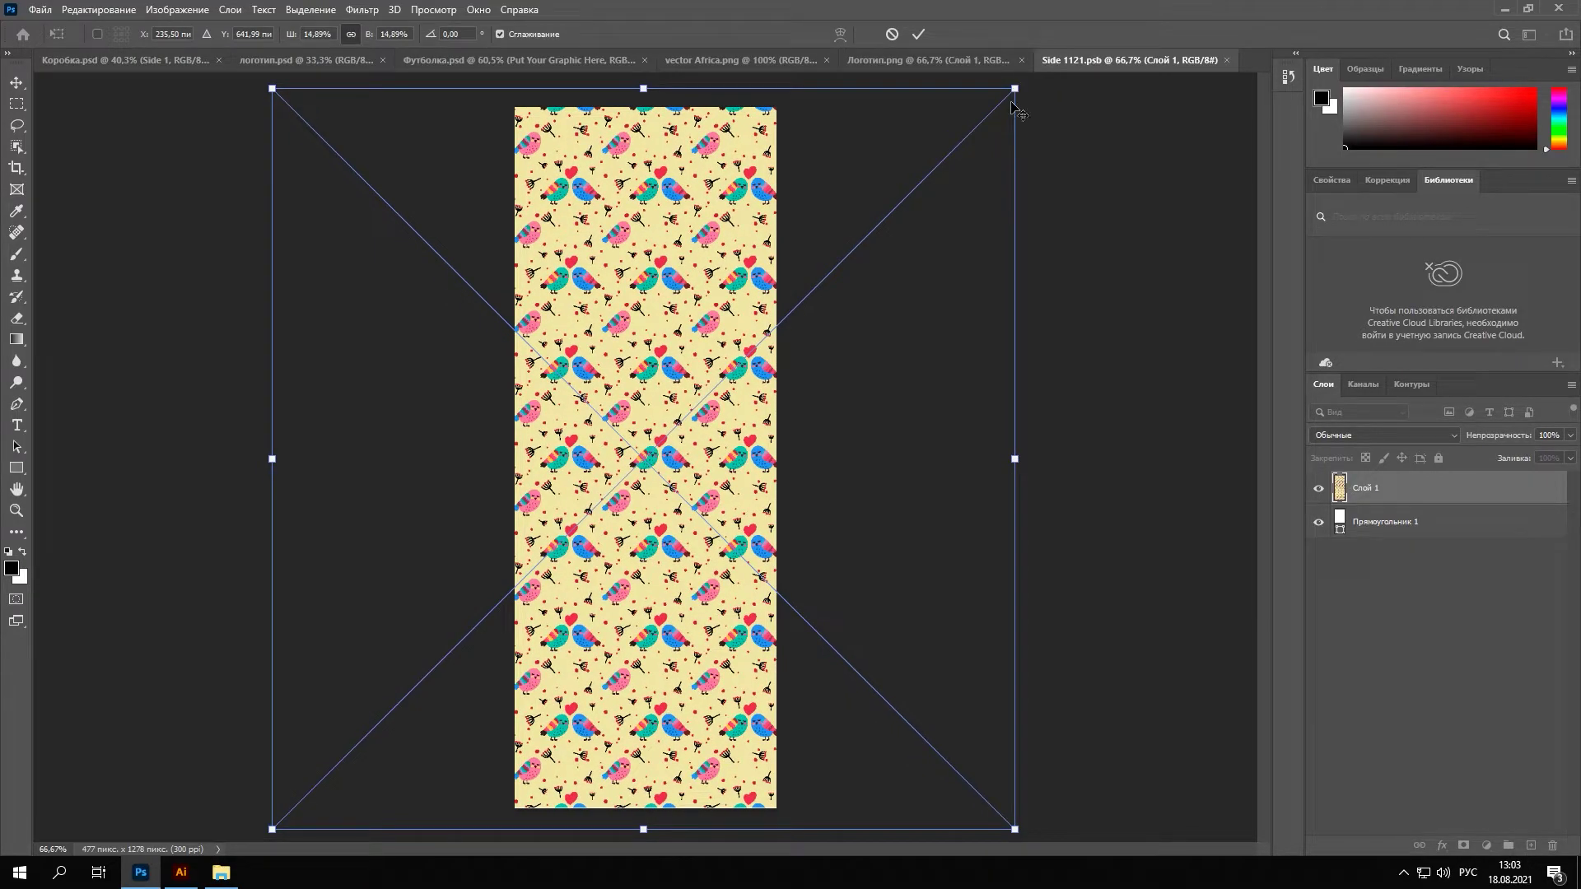
key(Return)
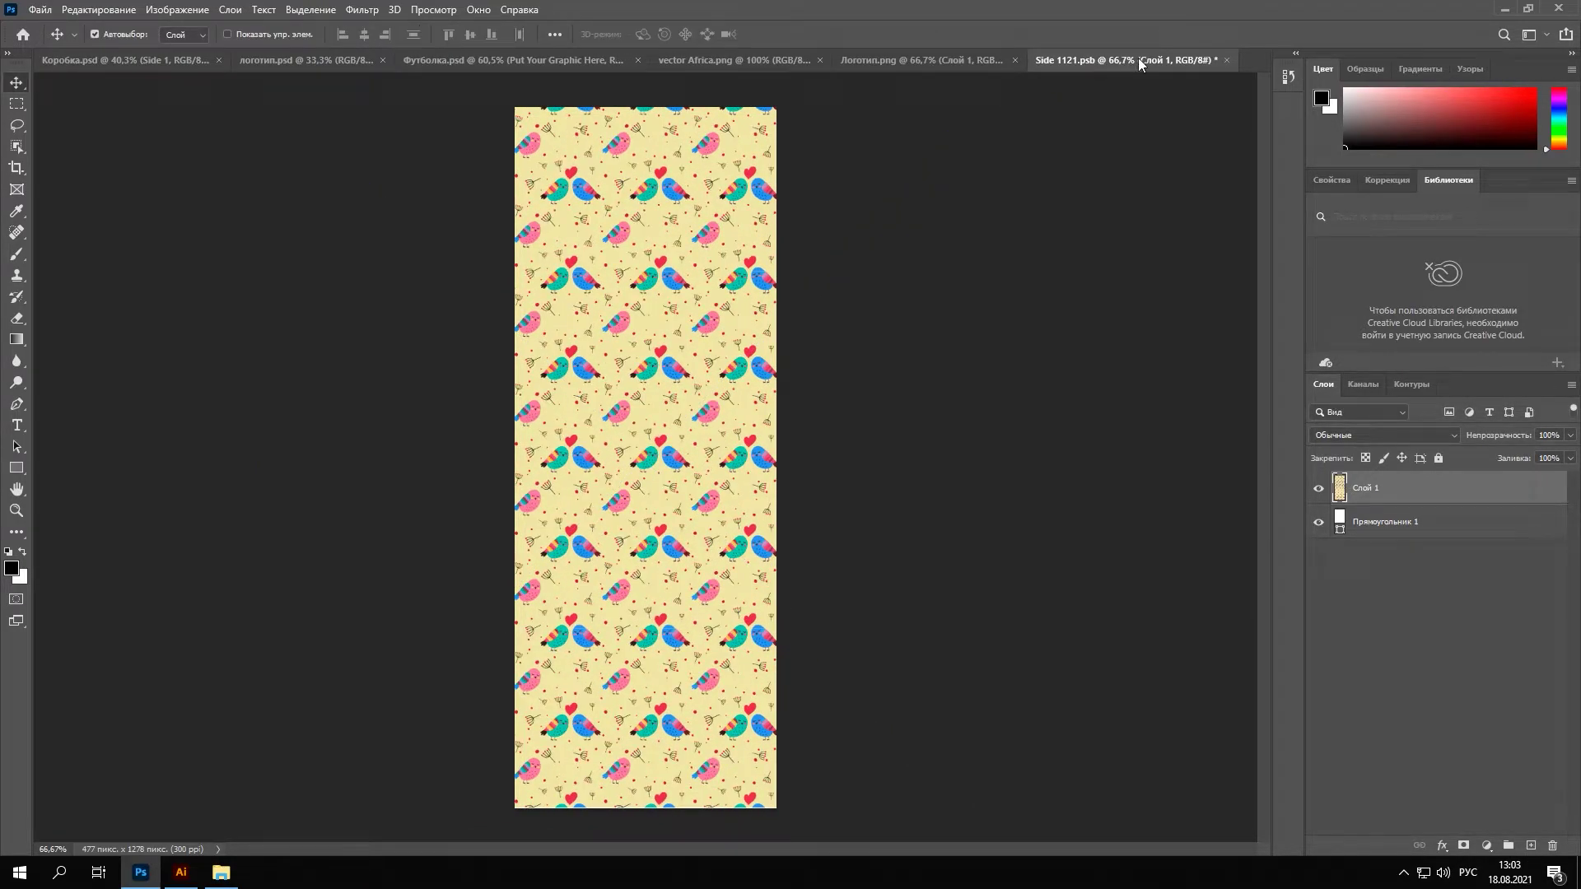
click(1226, 60)
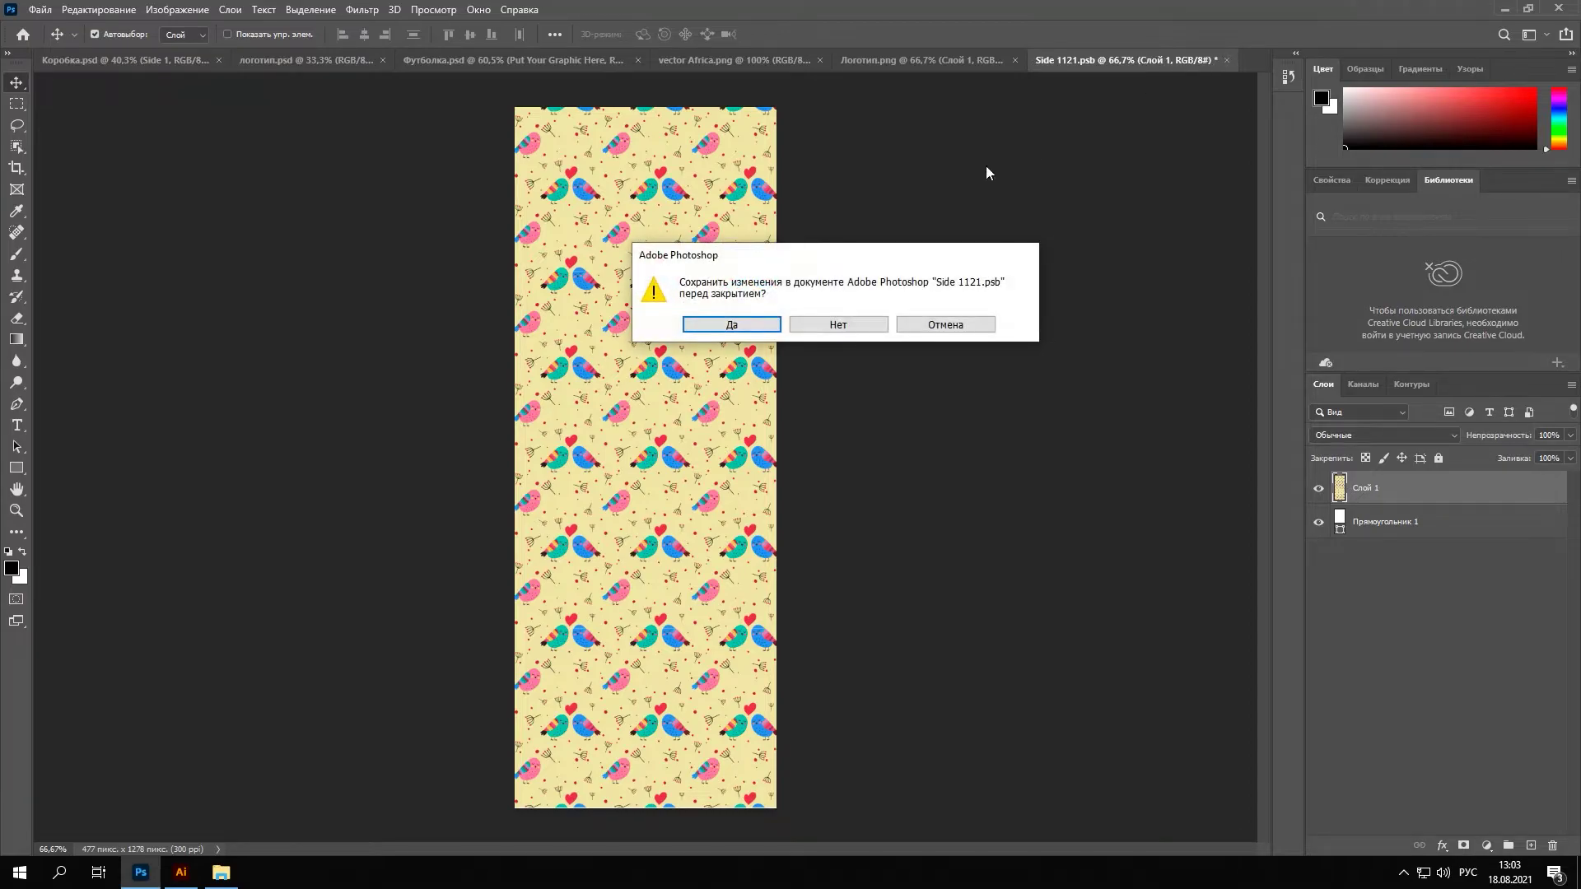
click(750, 329)
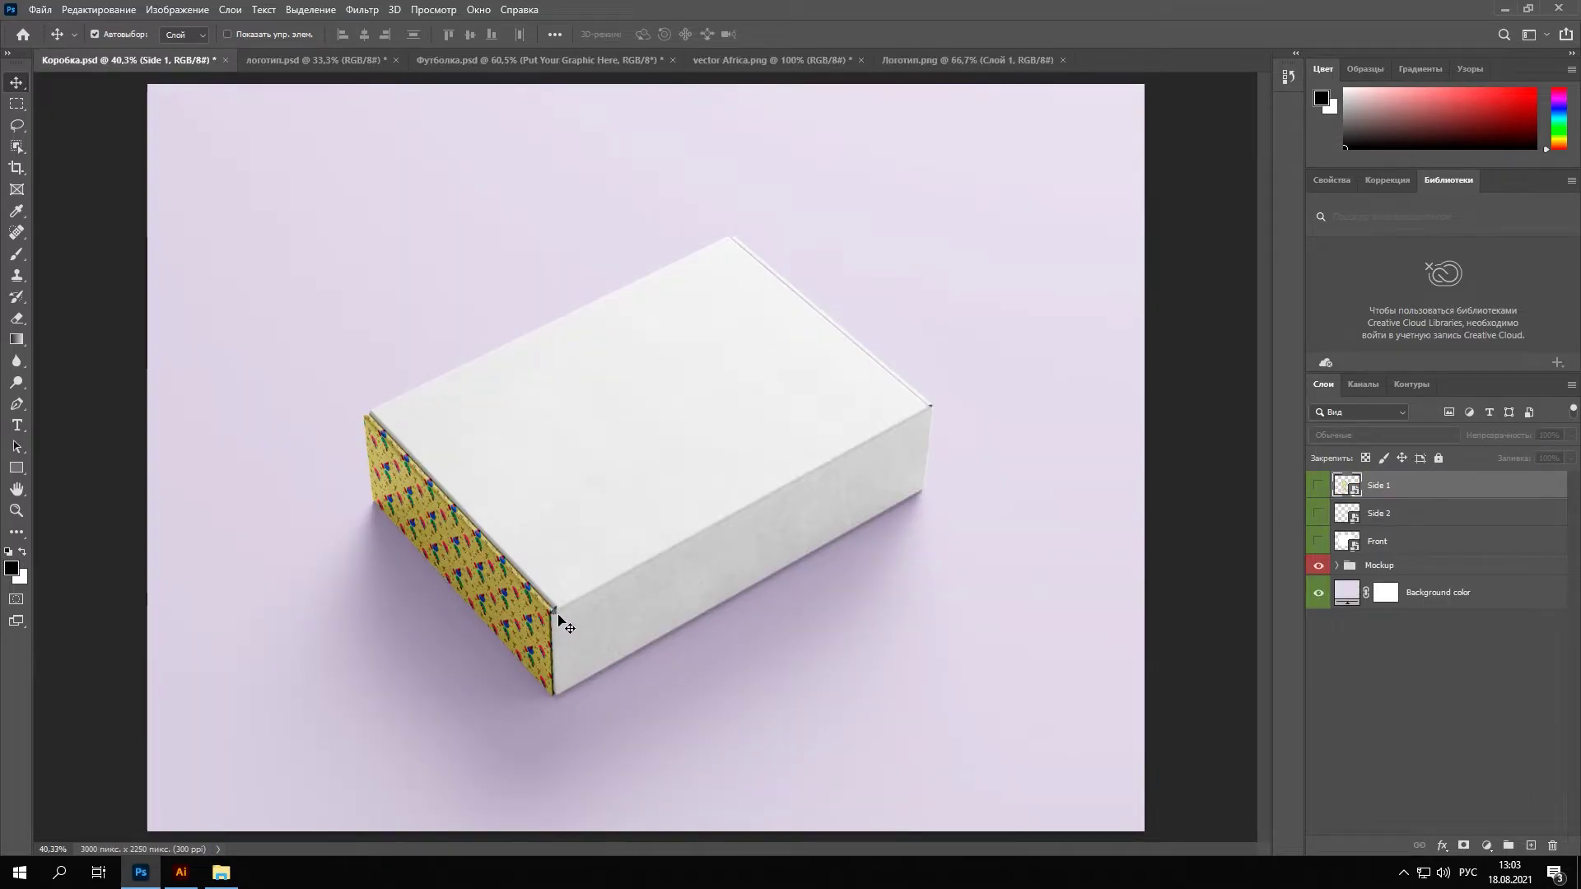
- Open the Side 2 smart object and paste the bird pattern in as pixels
double_click(1347, 513)
click(880, 384)
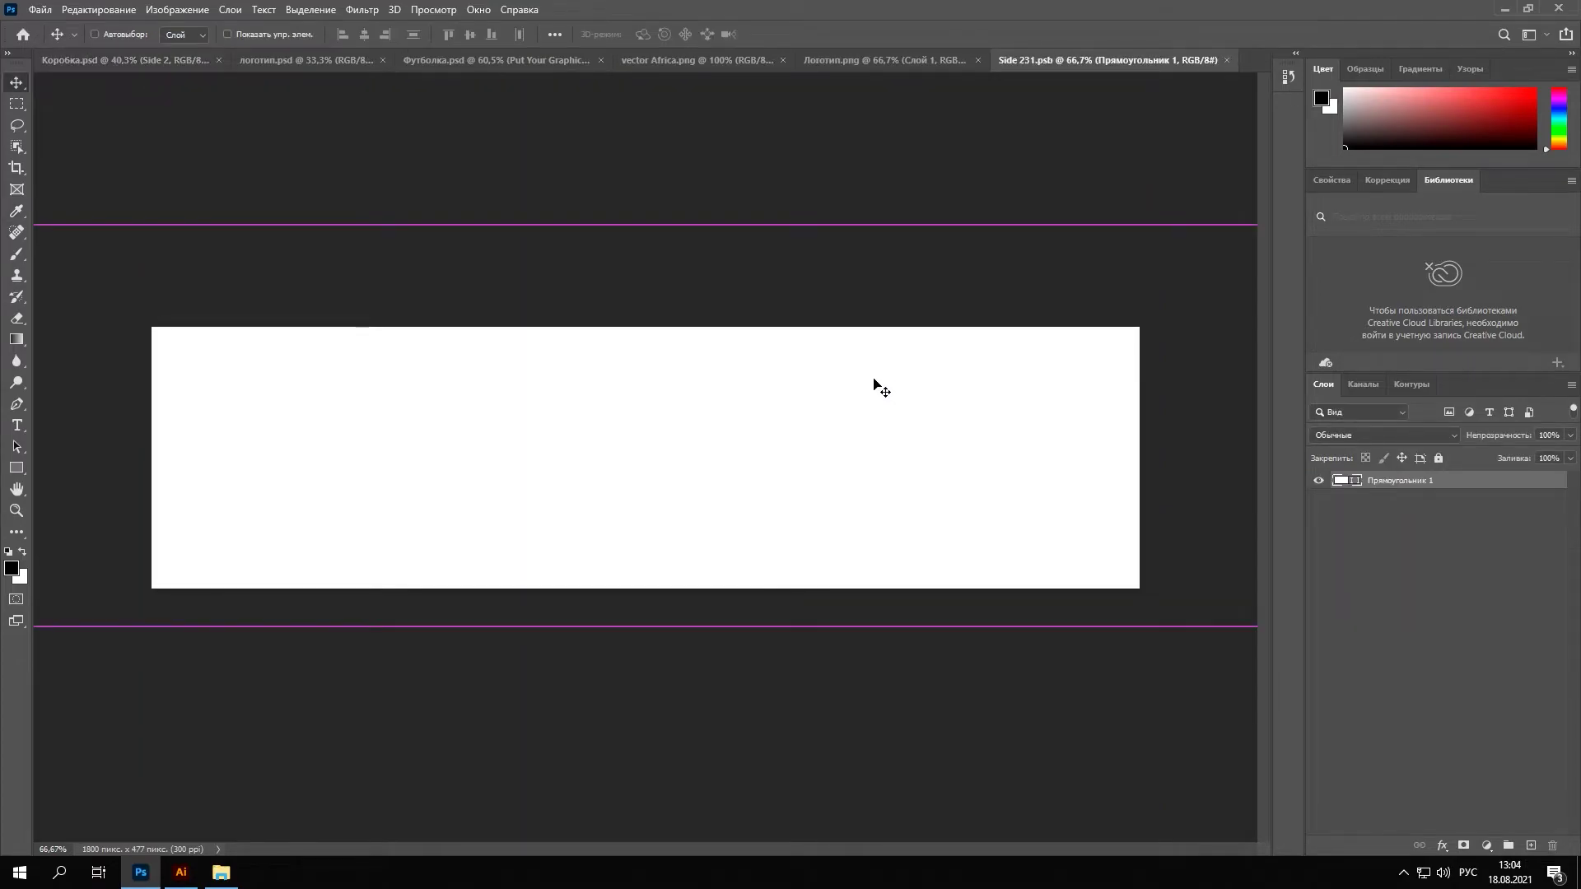
key(ctrl+v)
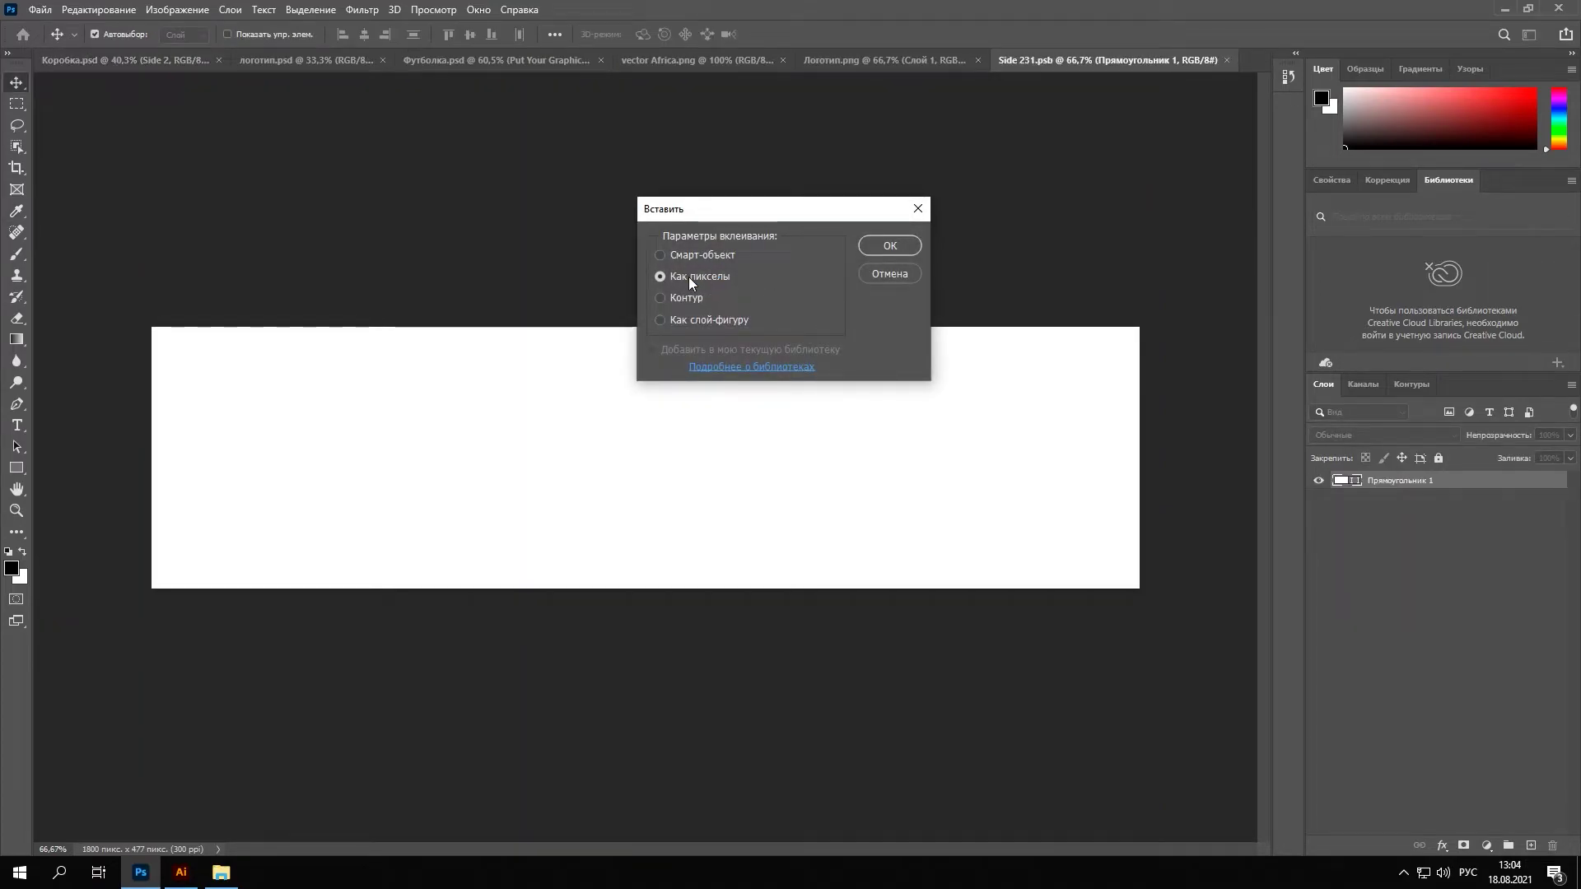
click(891, 244)
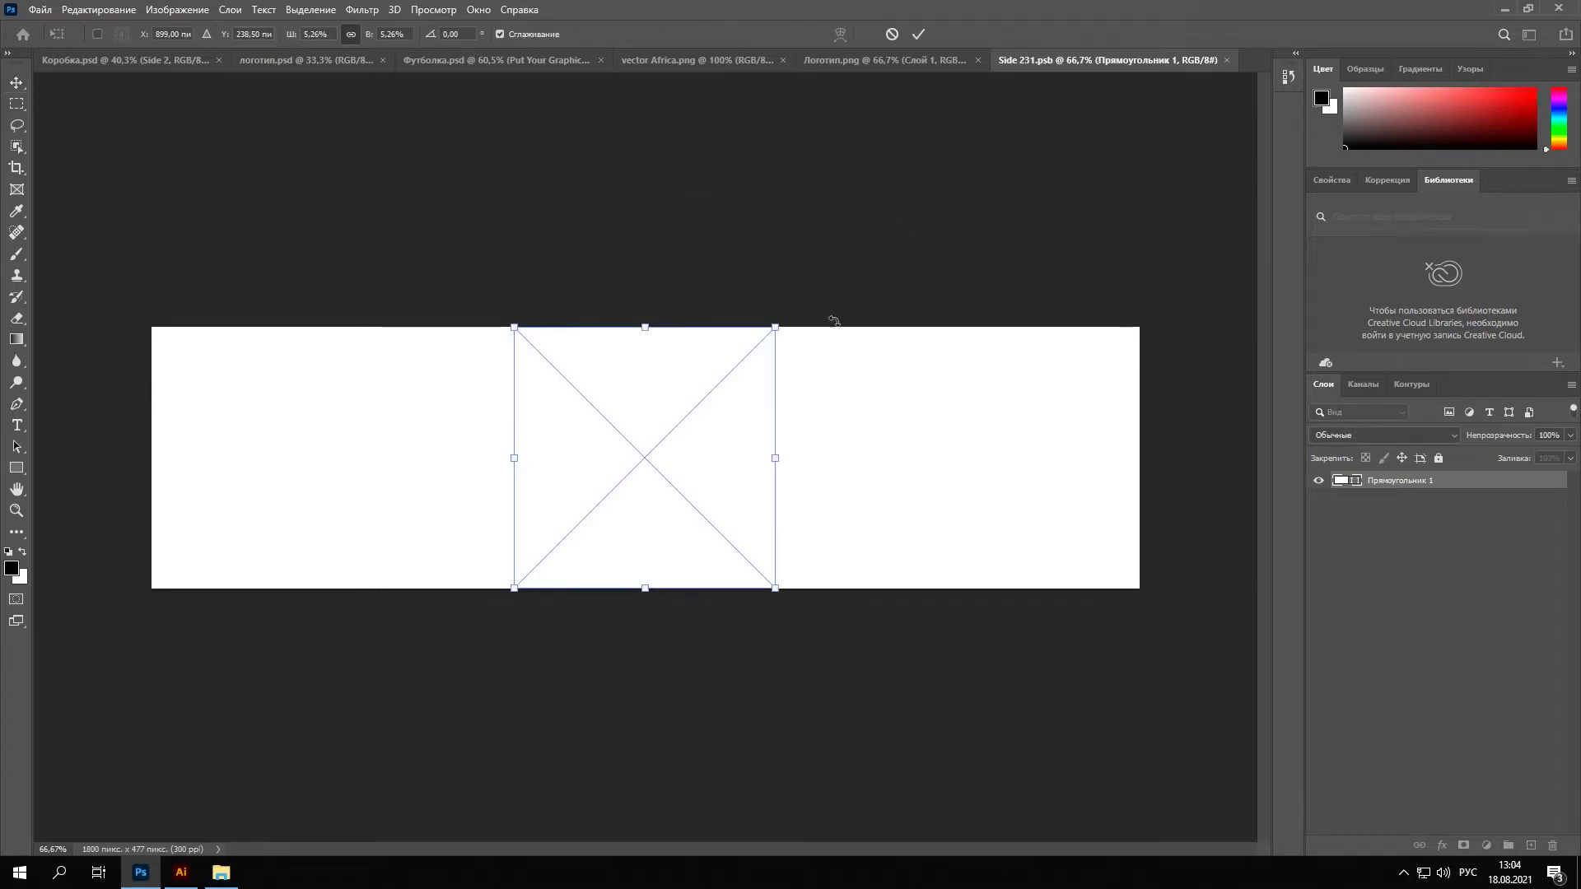
- Stretch the pattern to cover the Side 2 strip, then close and save the smart object
mouse_move(770, 327)
mouse_down()
mouse_move(1249, 7)
mouse_move(1235, 17)
mouse_up()
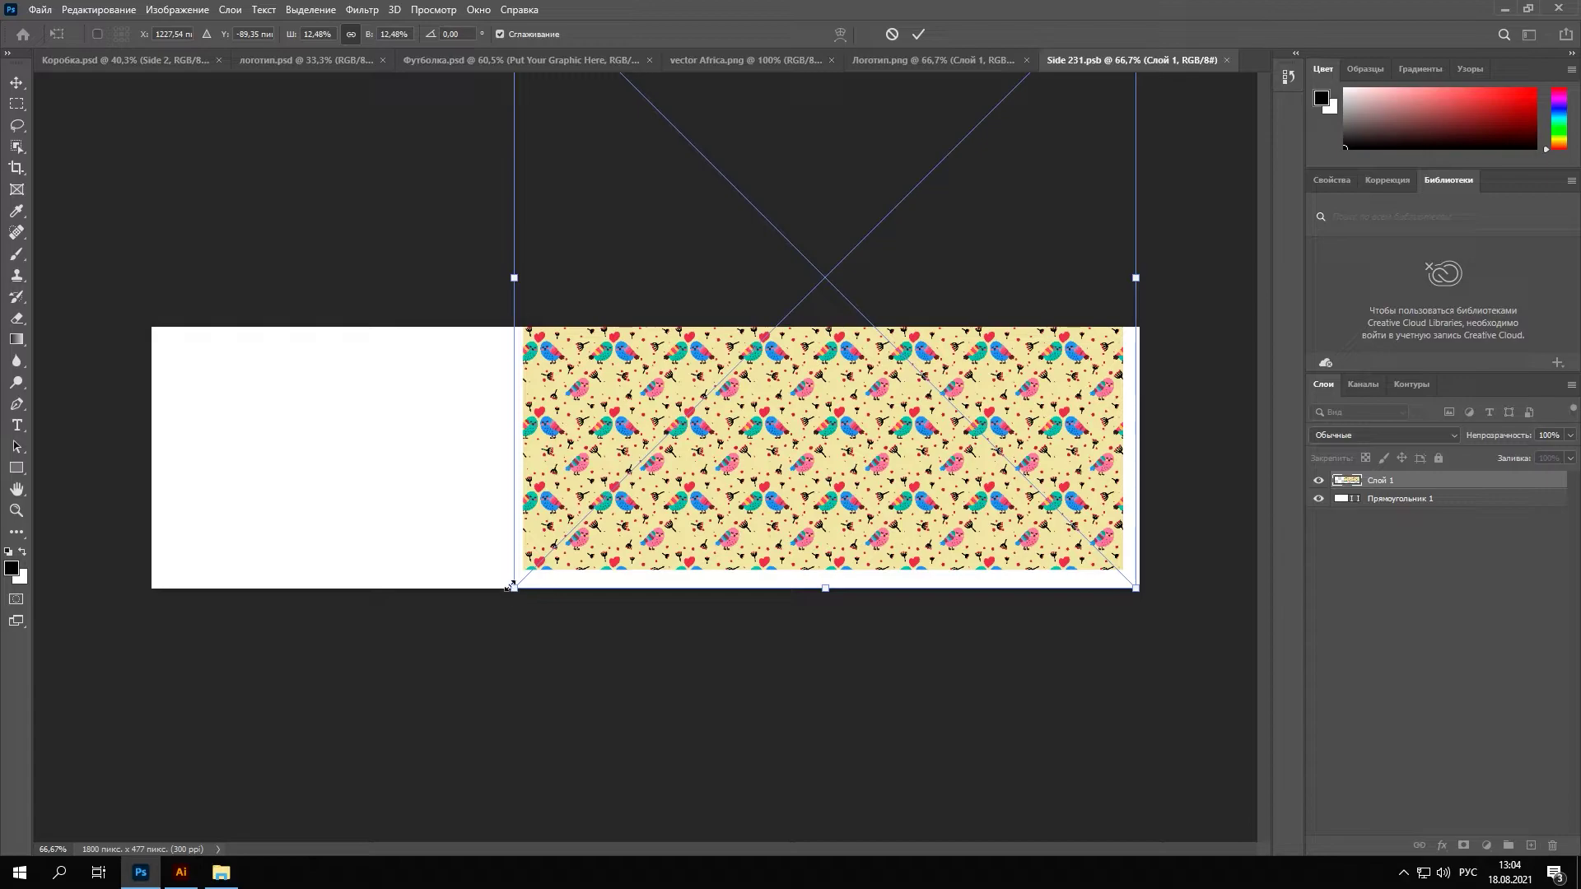
mouse_move(511, 587)
mouse_down()
mouse_move(51, 864)
mouse_move(5, 875)
mouse_up()
drag(446, 618, 458, 616)
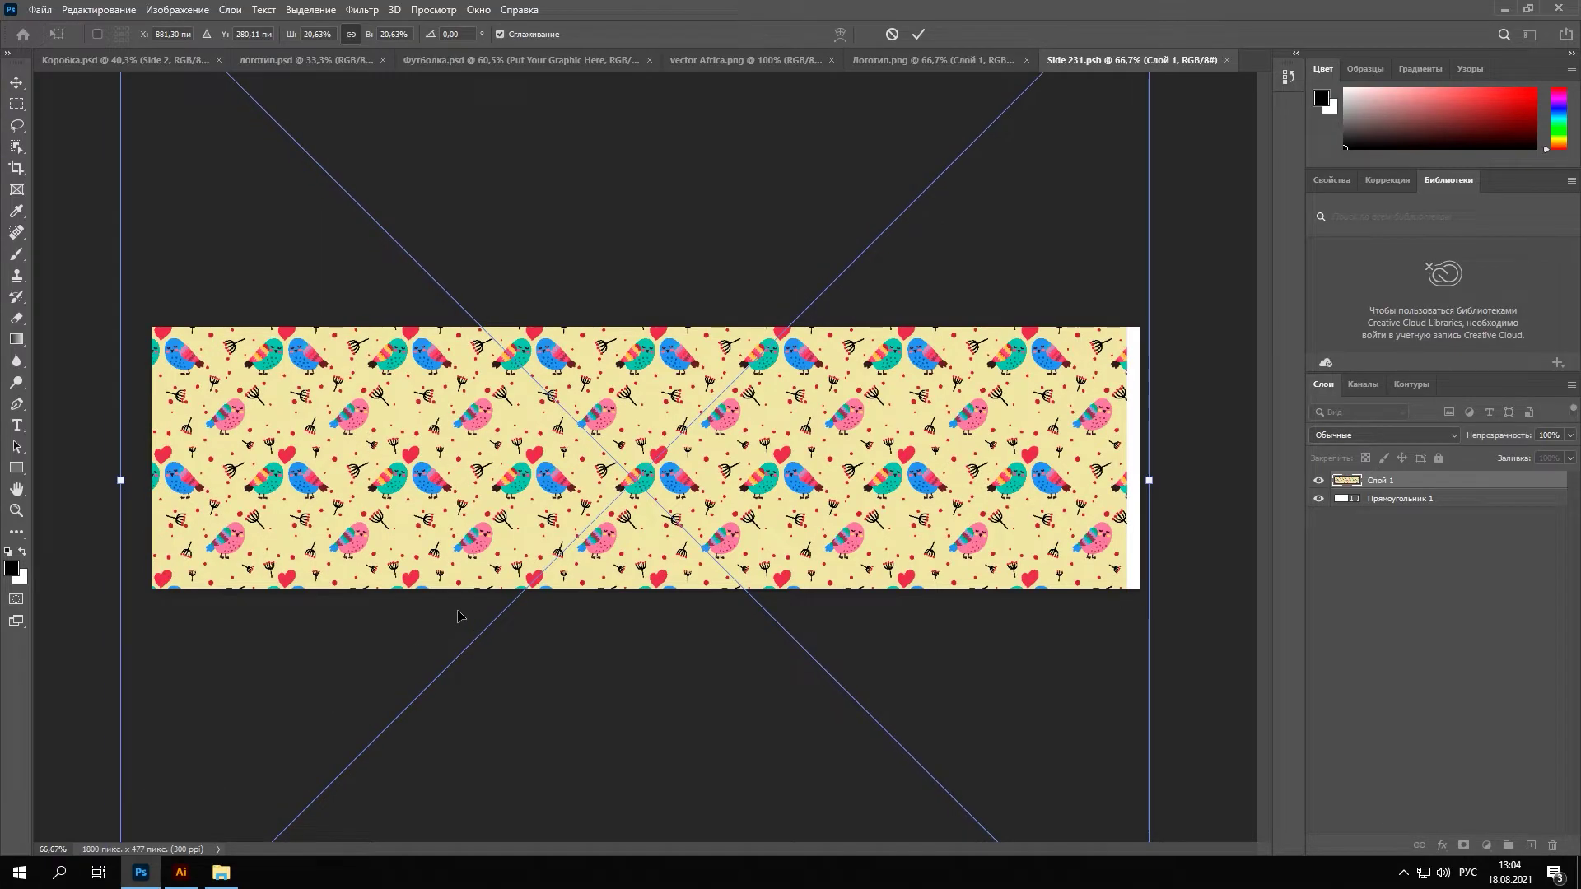
drag(557, 546, 574, 535)
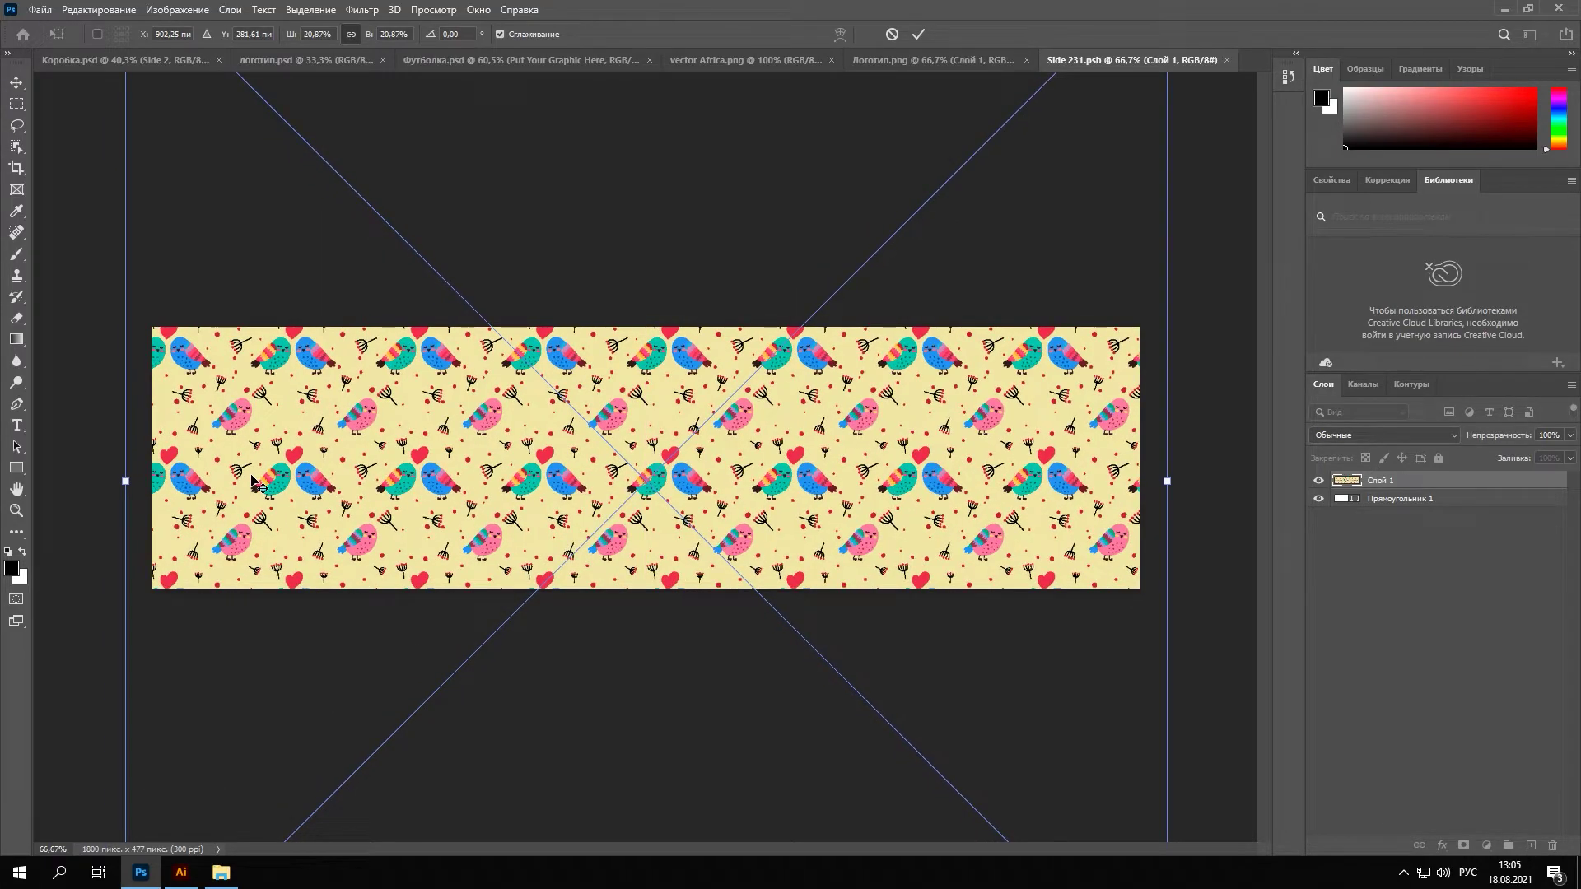
key(Return)
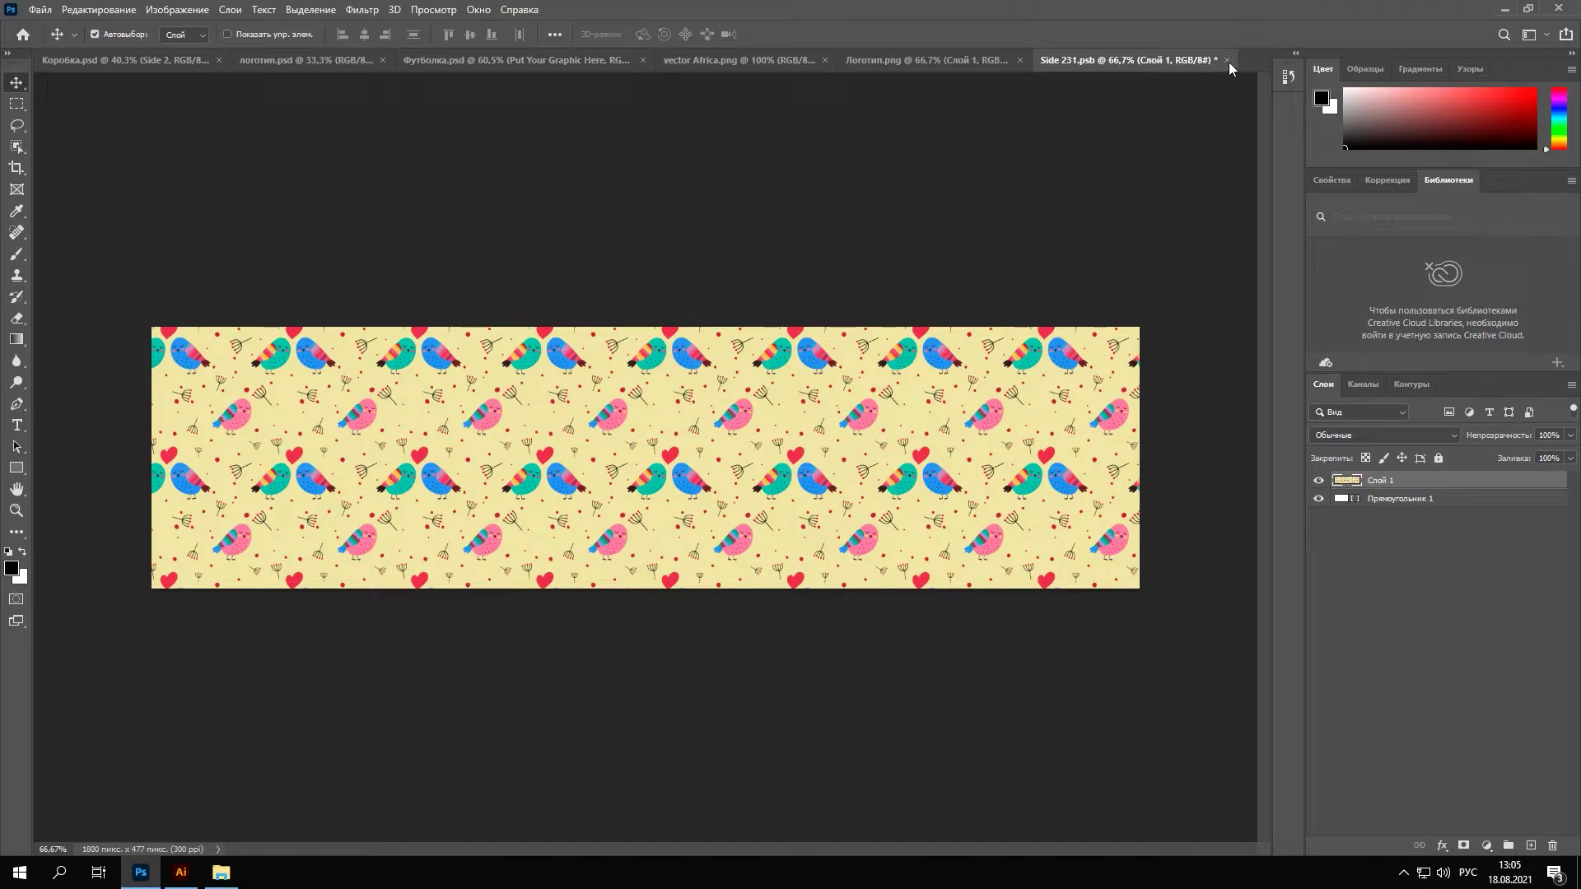
click(1226, 60)
click(739, 329)
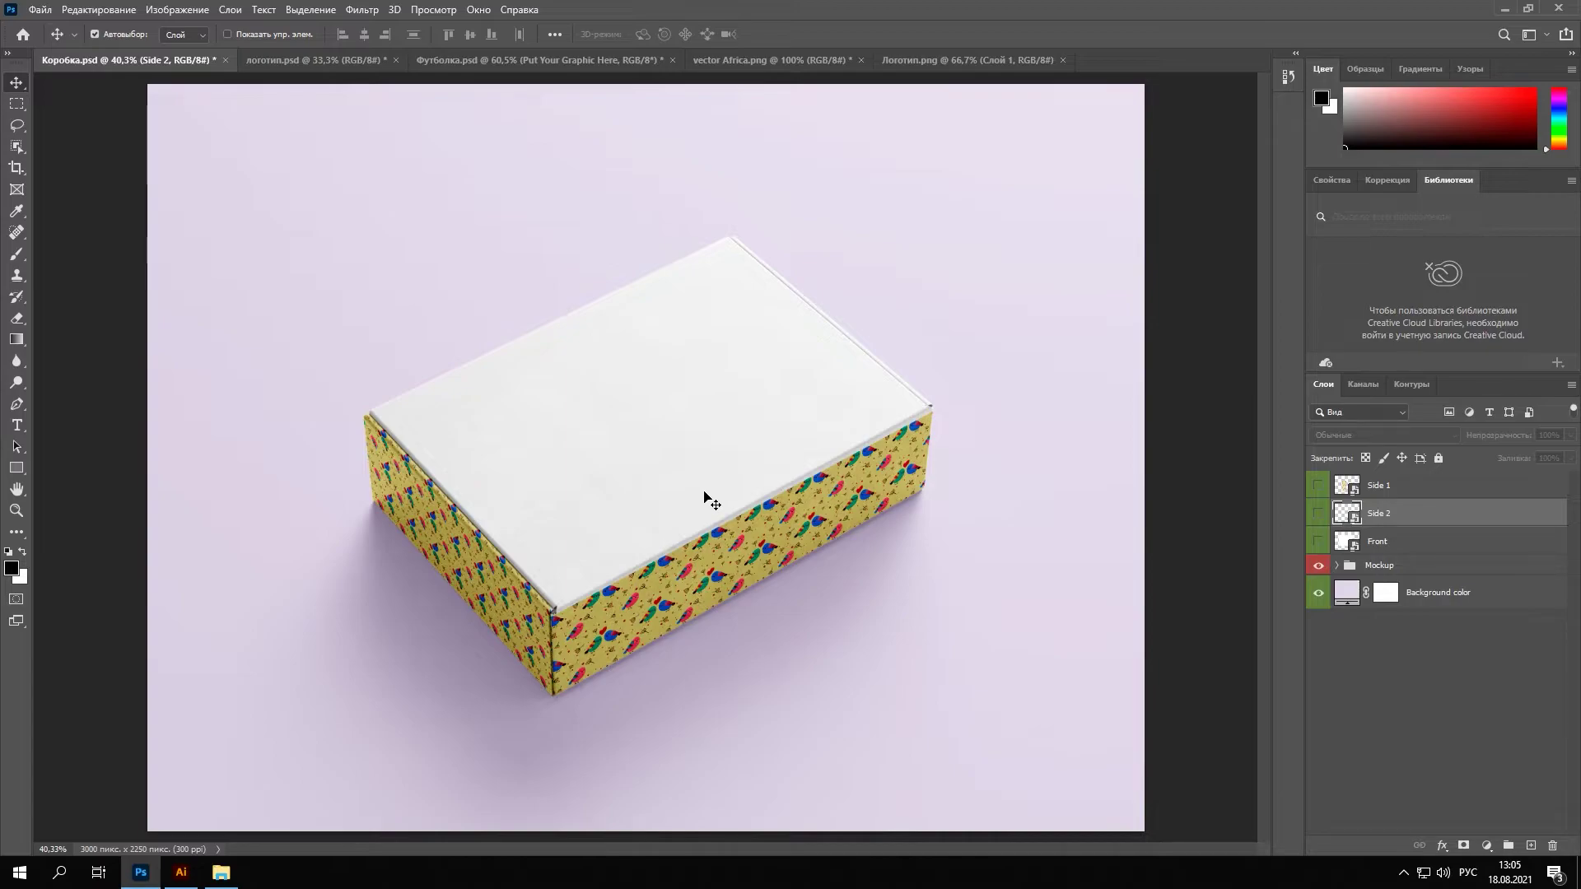
- Open the Front smart object and paste the bird pattern in as pixels
click(1342, 540)
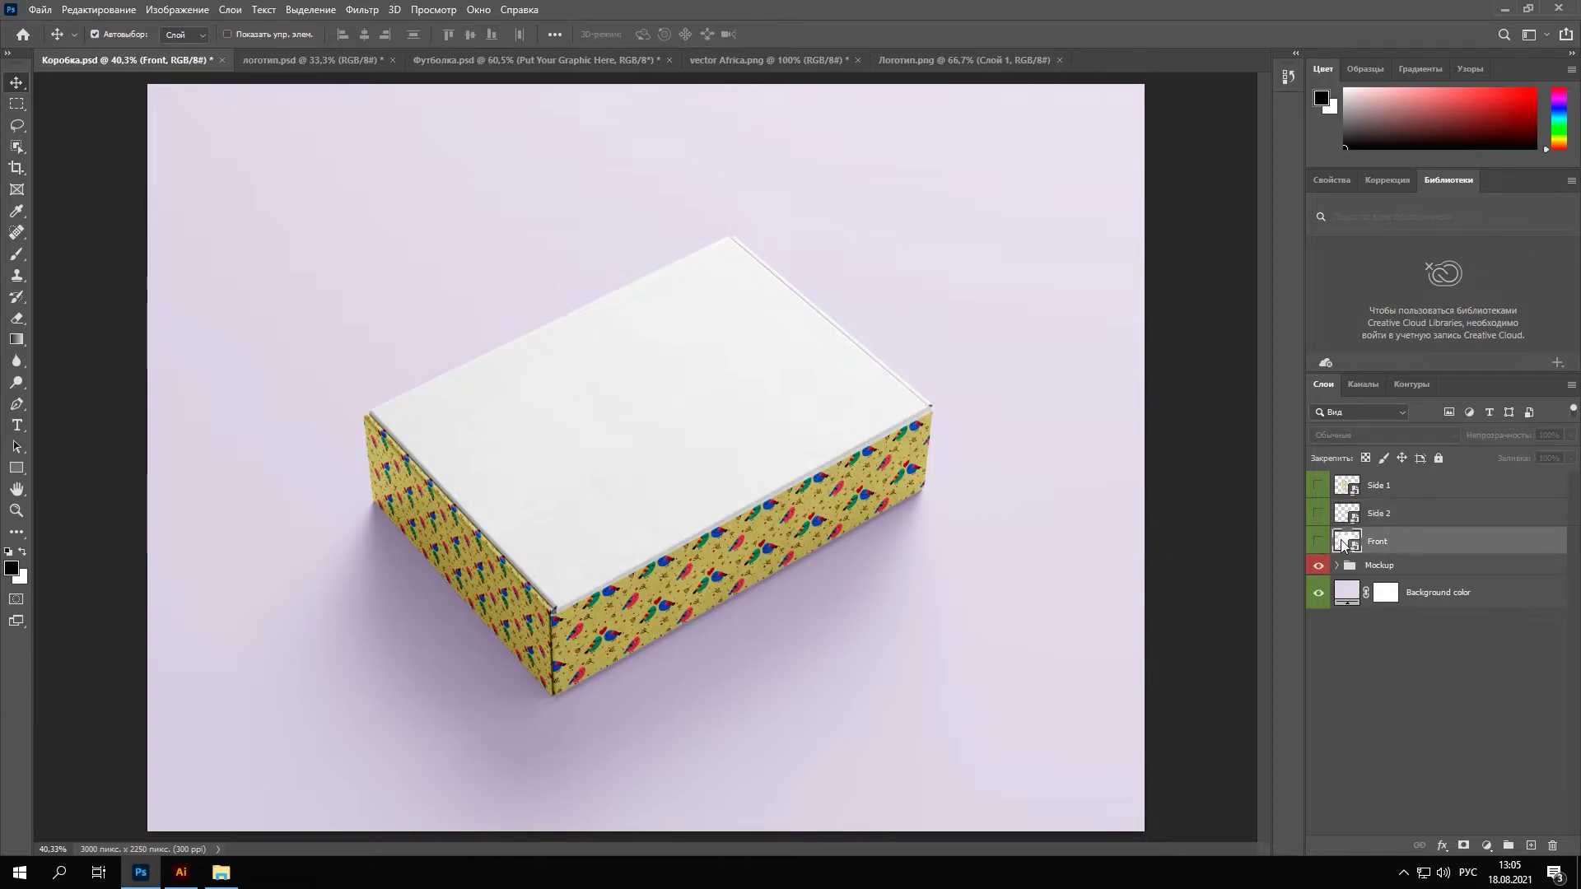
double_click(1342, 542)
click(881, 381)
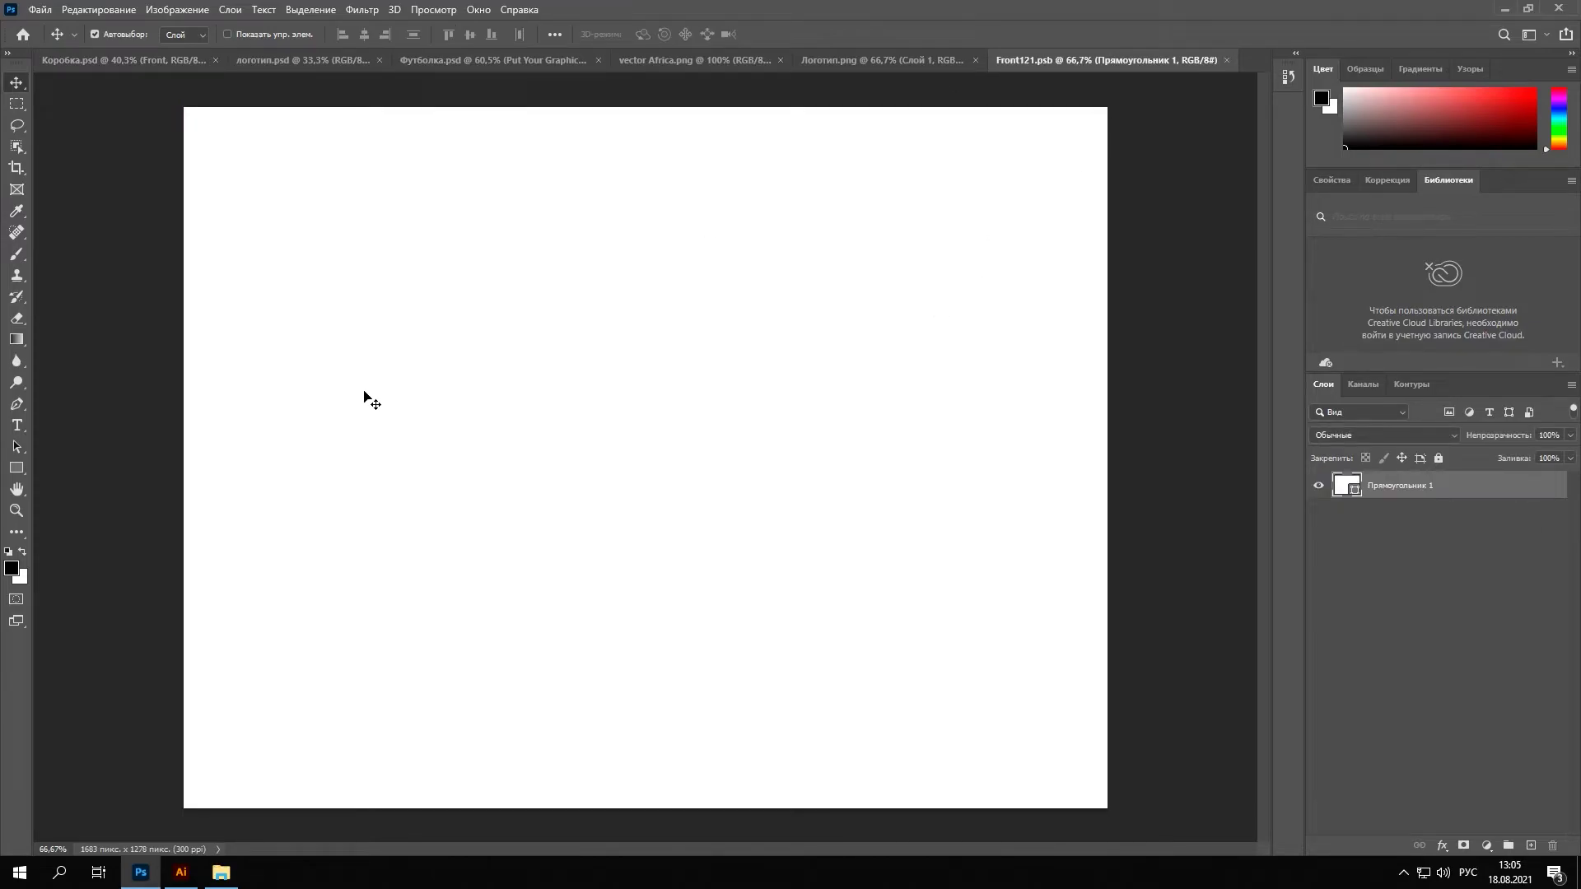
key(ctrl+v)
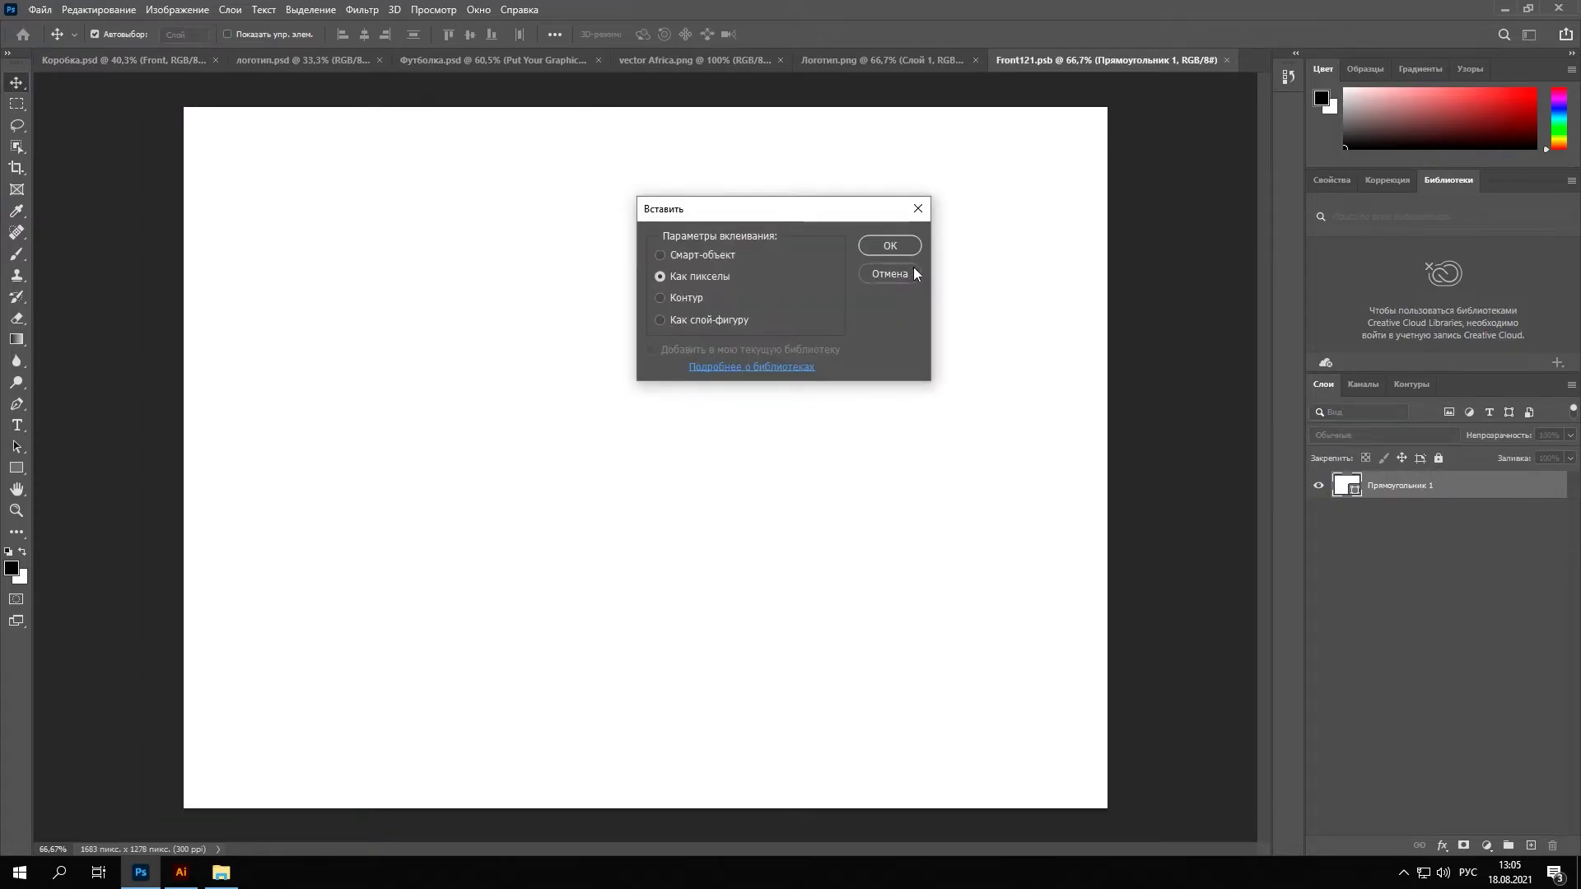
click(907, 247)
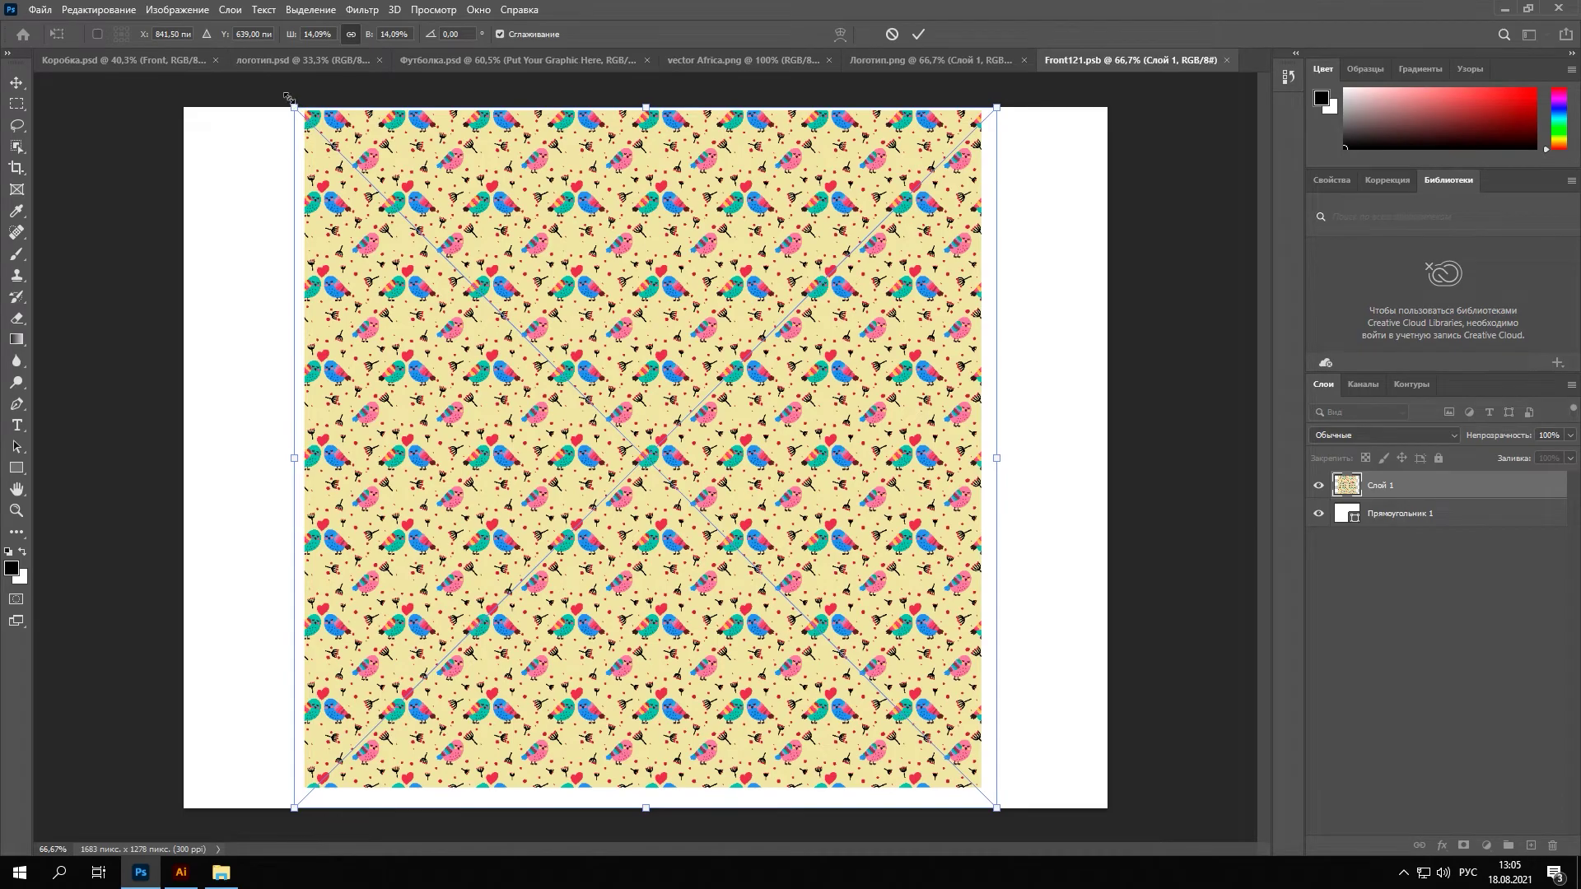
- Scale the pattern to cover the whole front, save the smart object, and switch to логотип.psd
drag(288, 97, 157, 40)
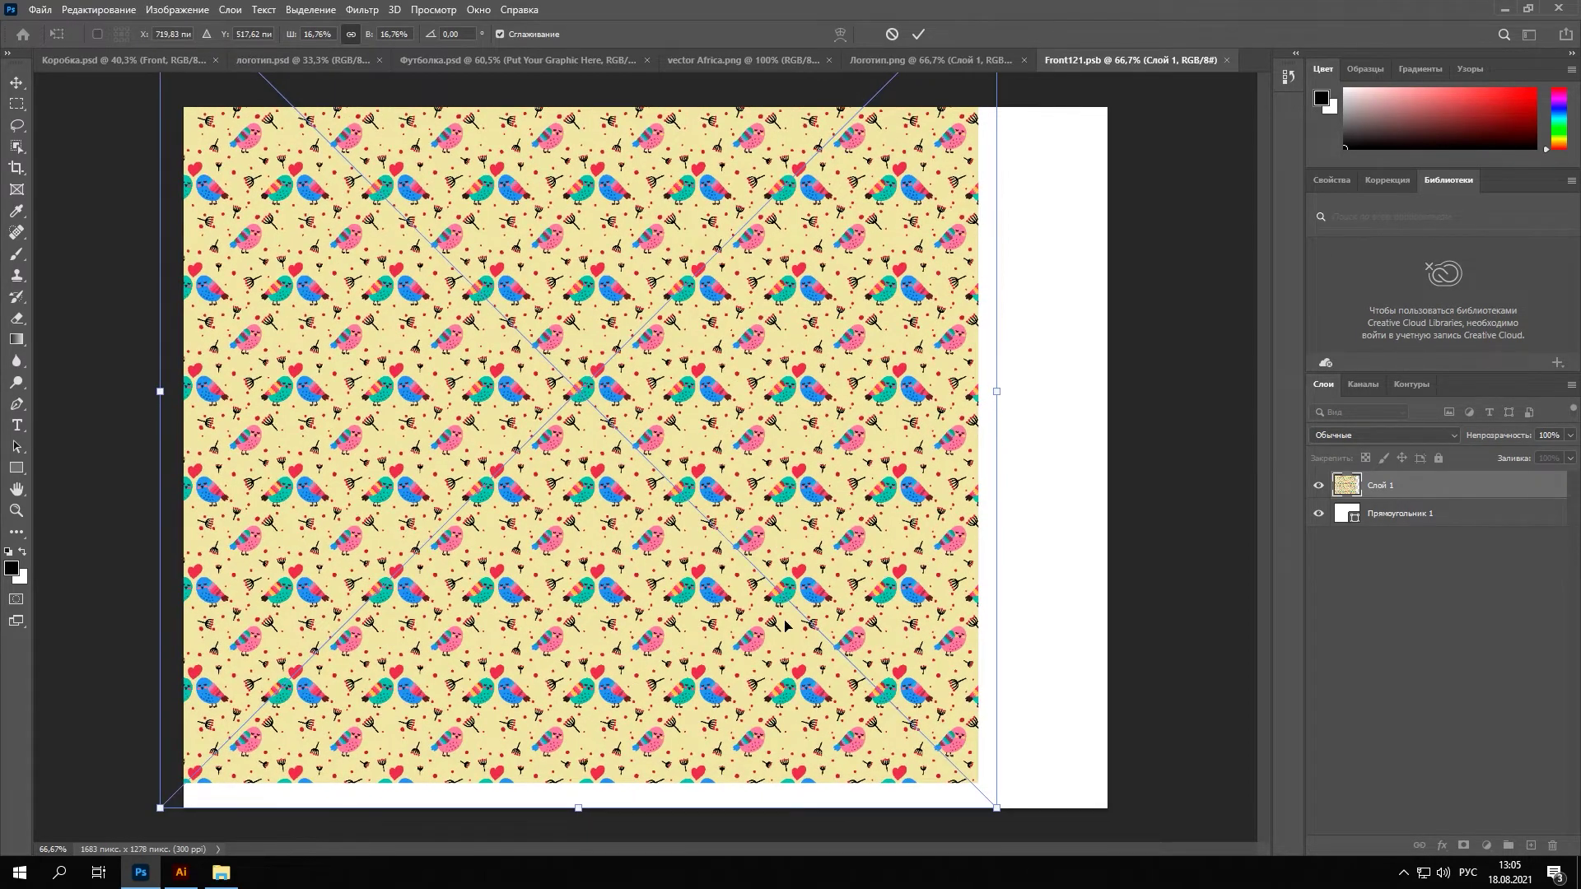
drag(1012, 814, 1184, 888)
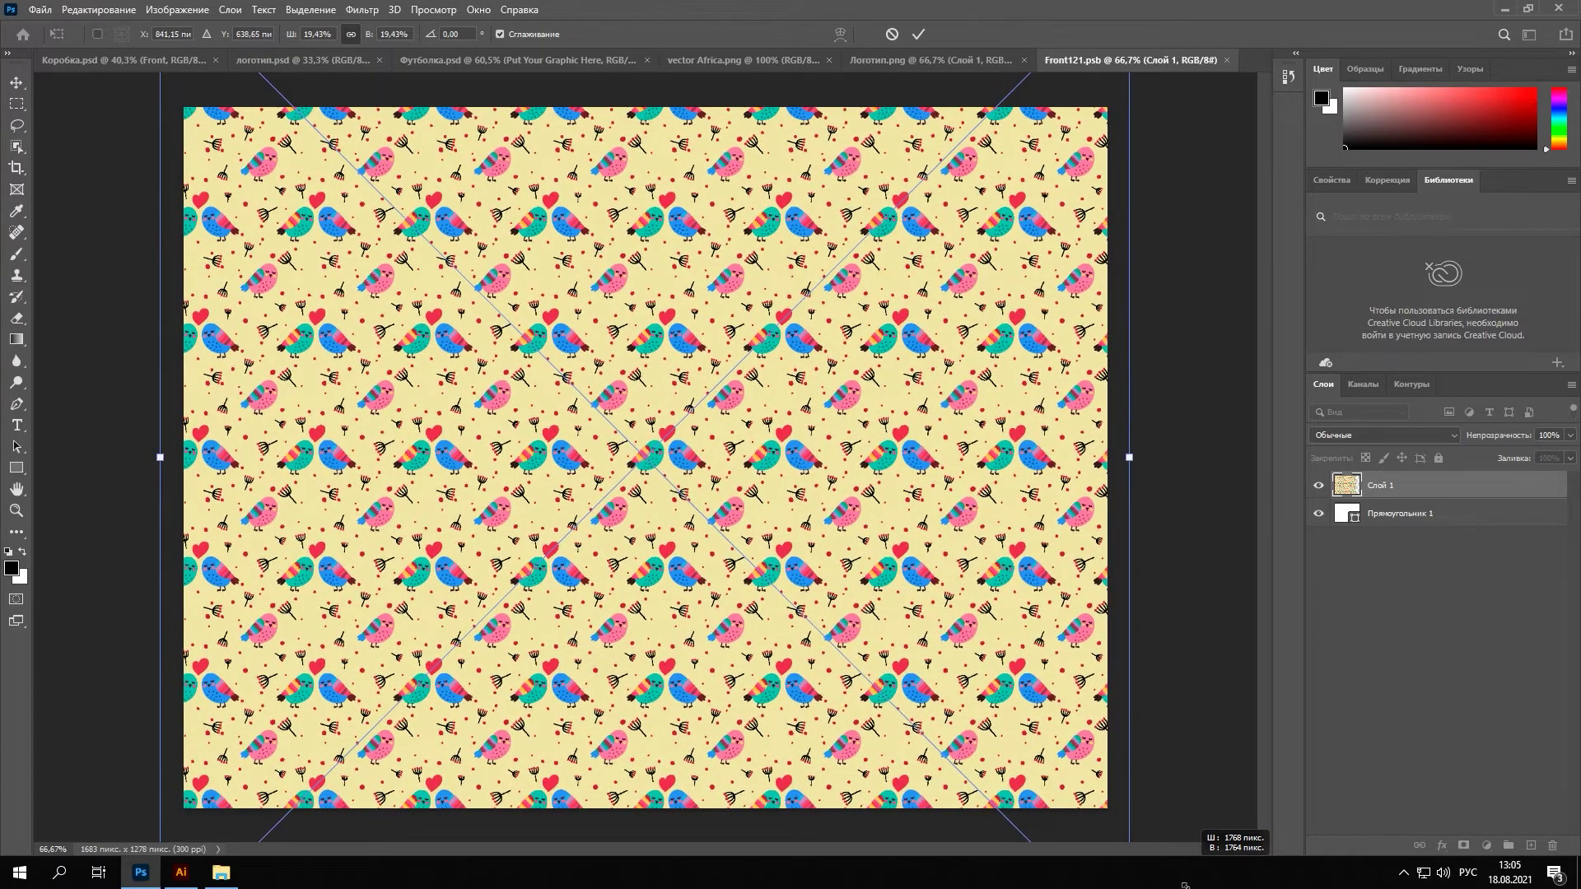
key(Return)
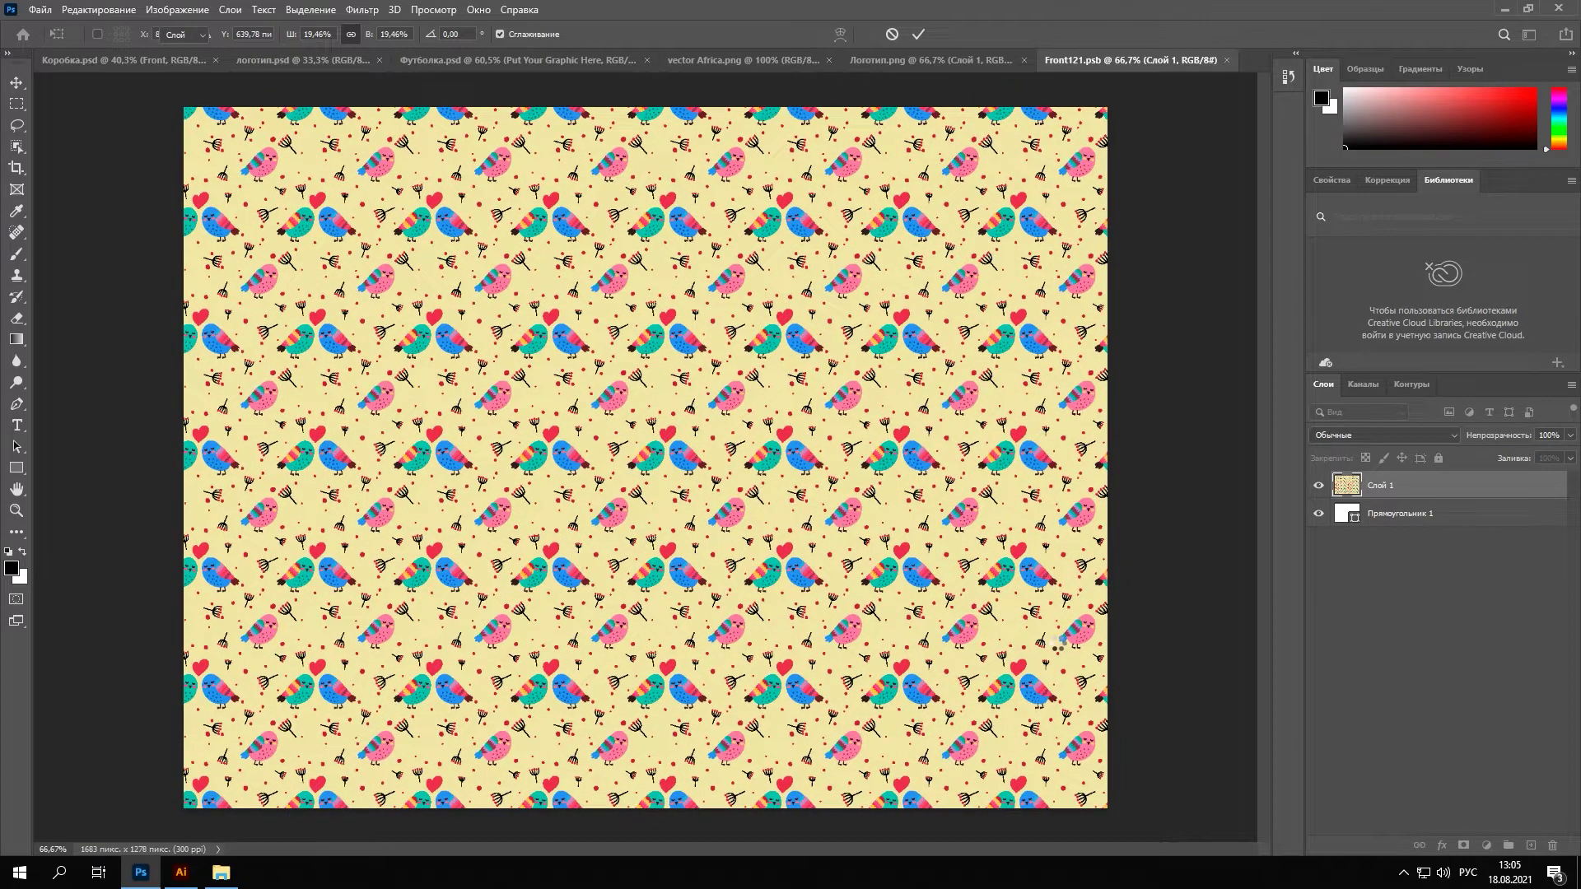
click(1227, 60)
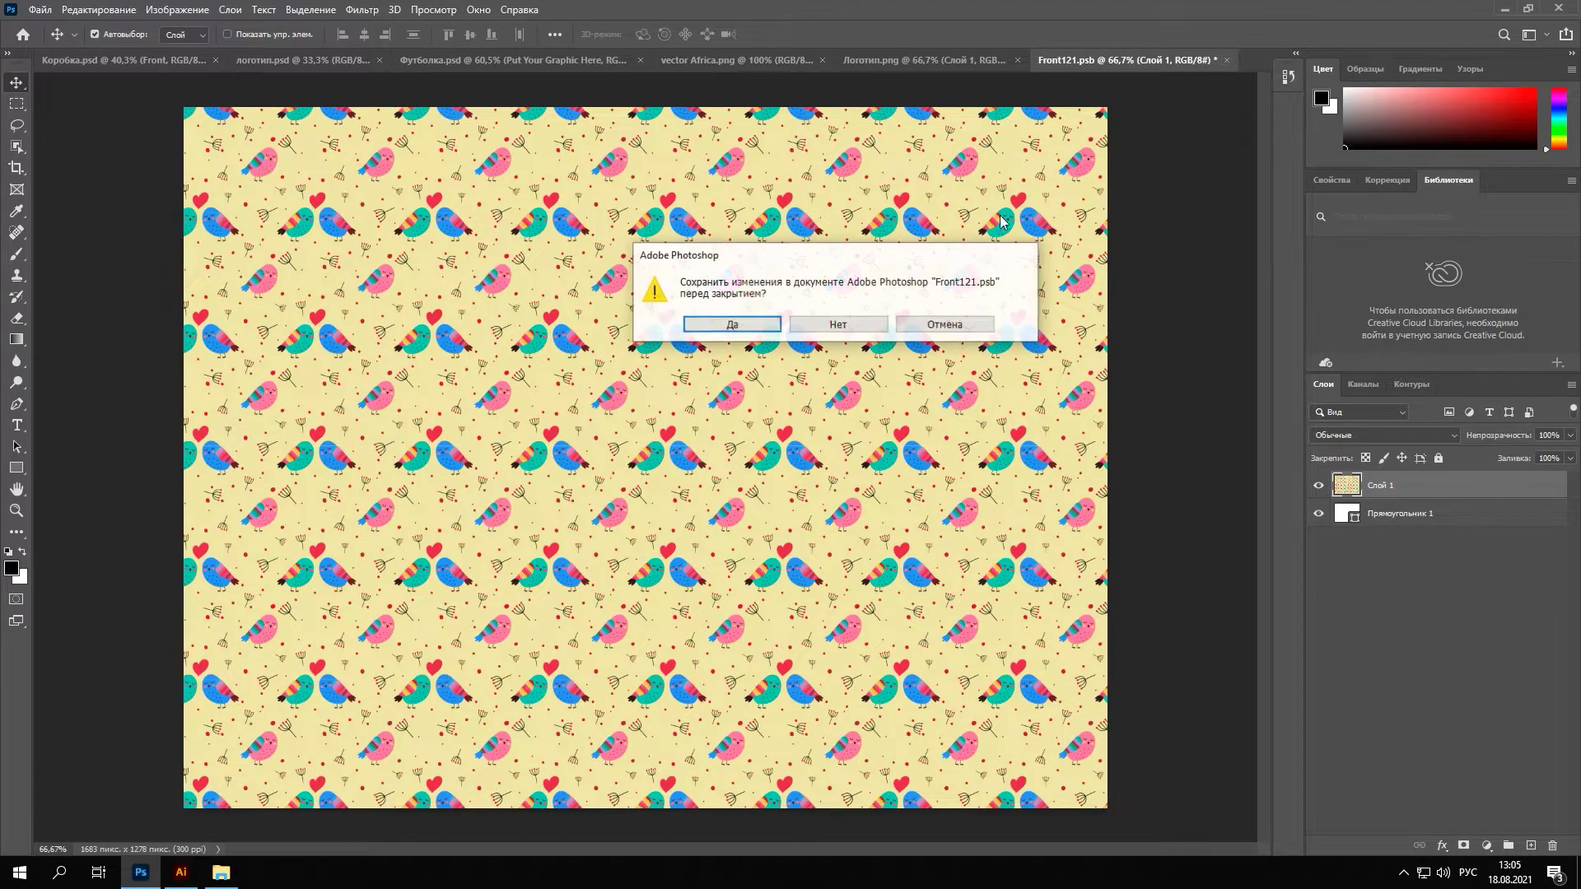
click(731, 325)
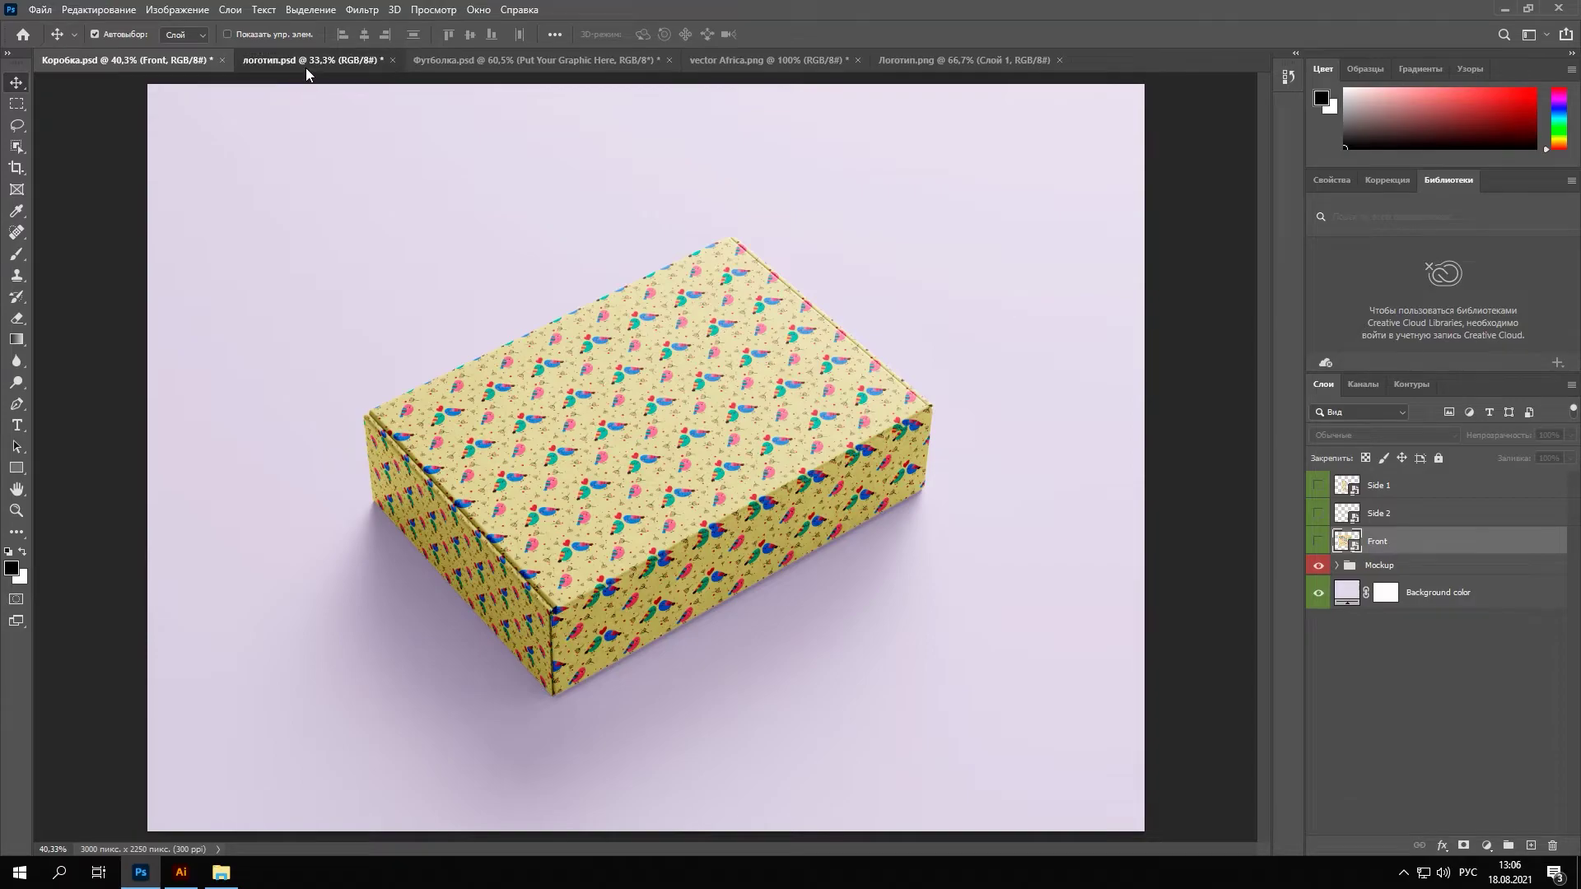
click(305, 68)
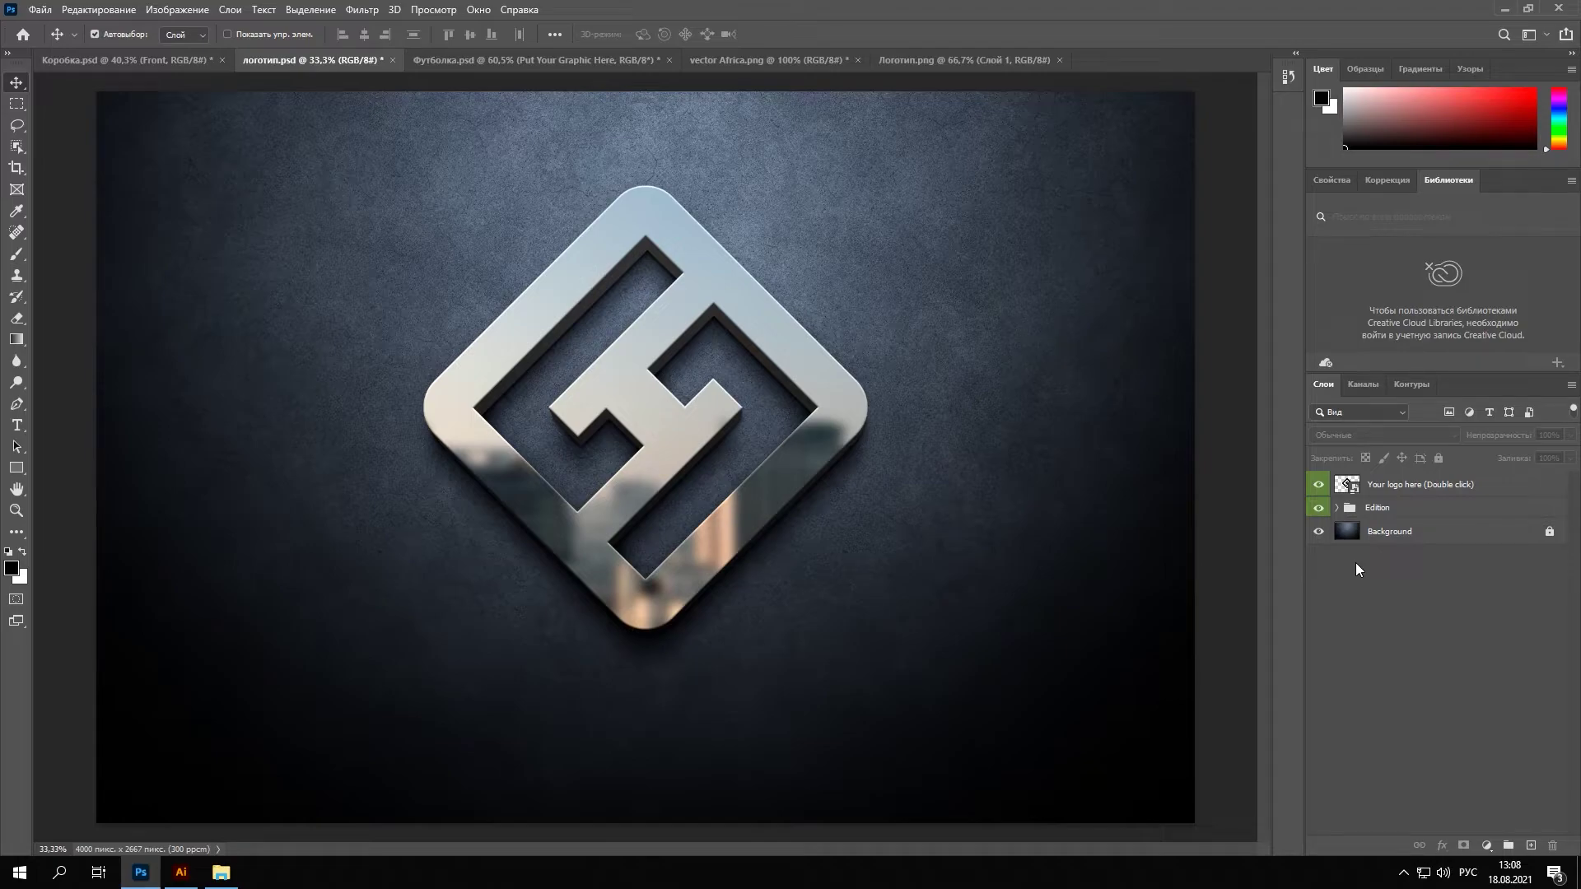
- Select the Your logo here layer, peek into the Edition group, and glance at the Africa and eagle files
click(1392, 489)
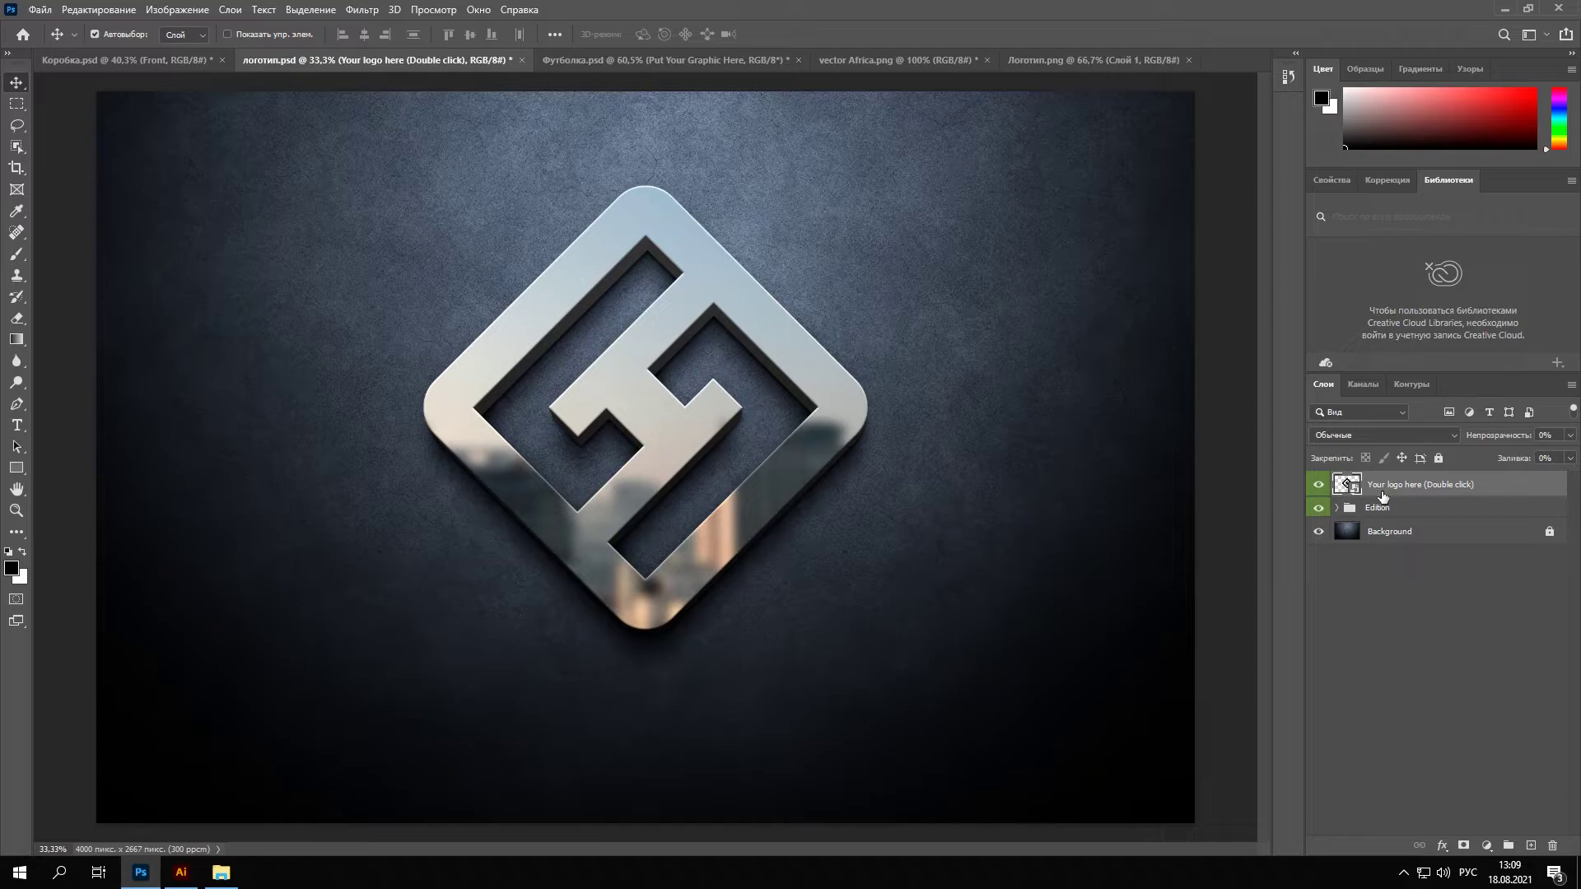
click(1336, 508)
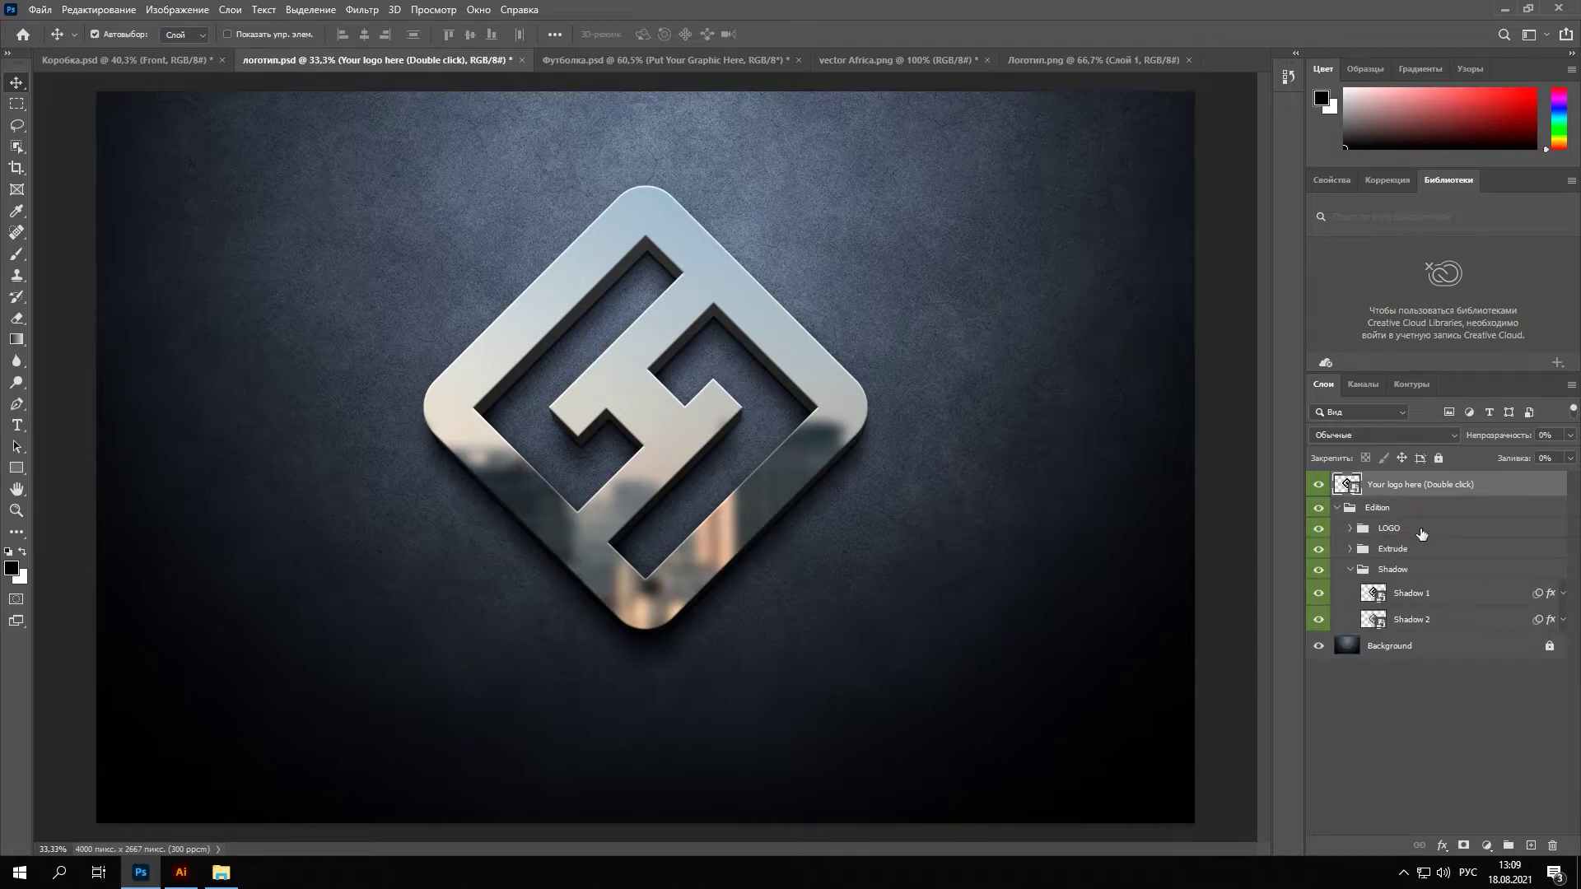
click(1336, 508)
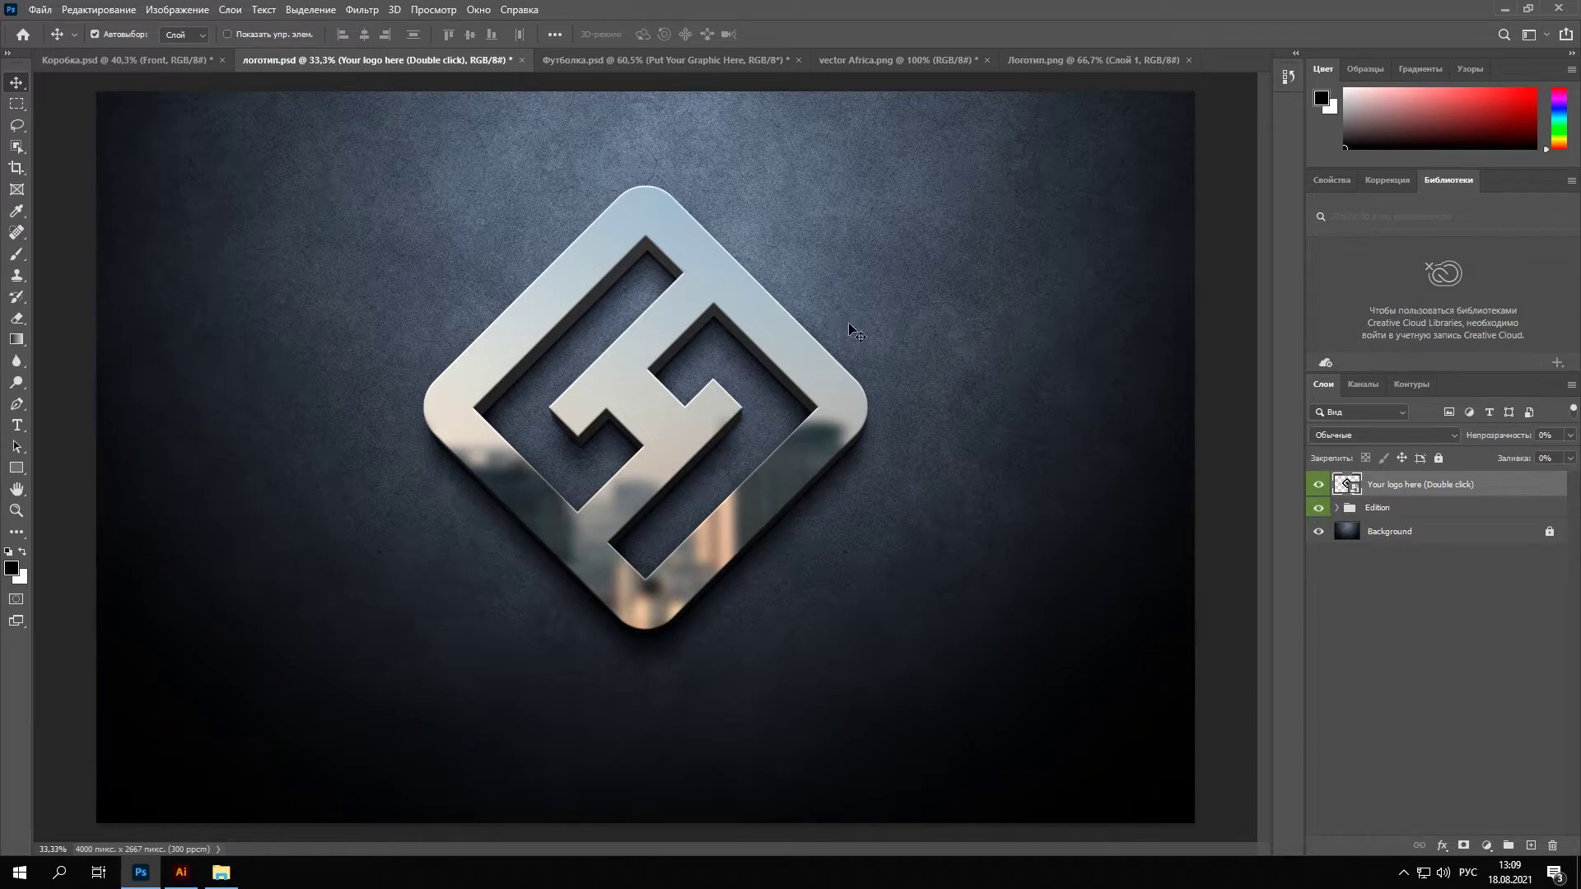
click(866, 61)
click(1039, 61)
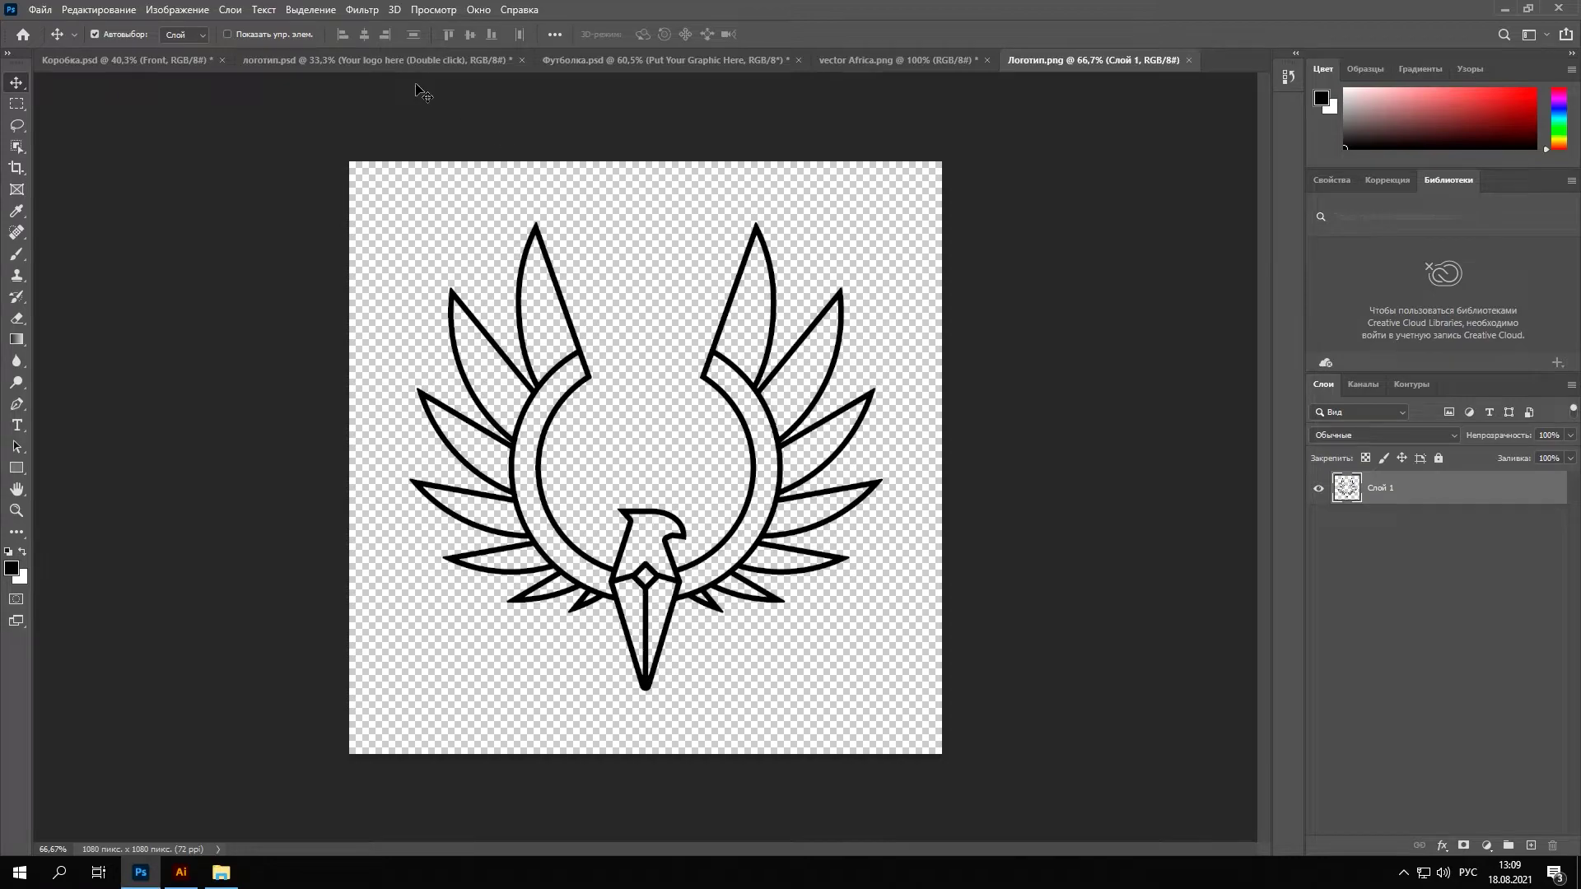
click(409, 60)
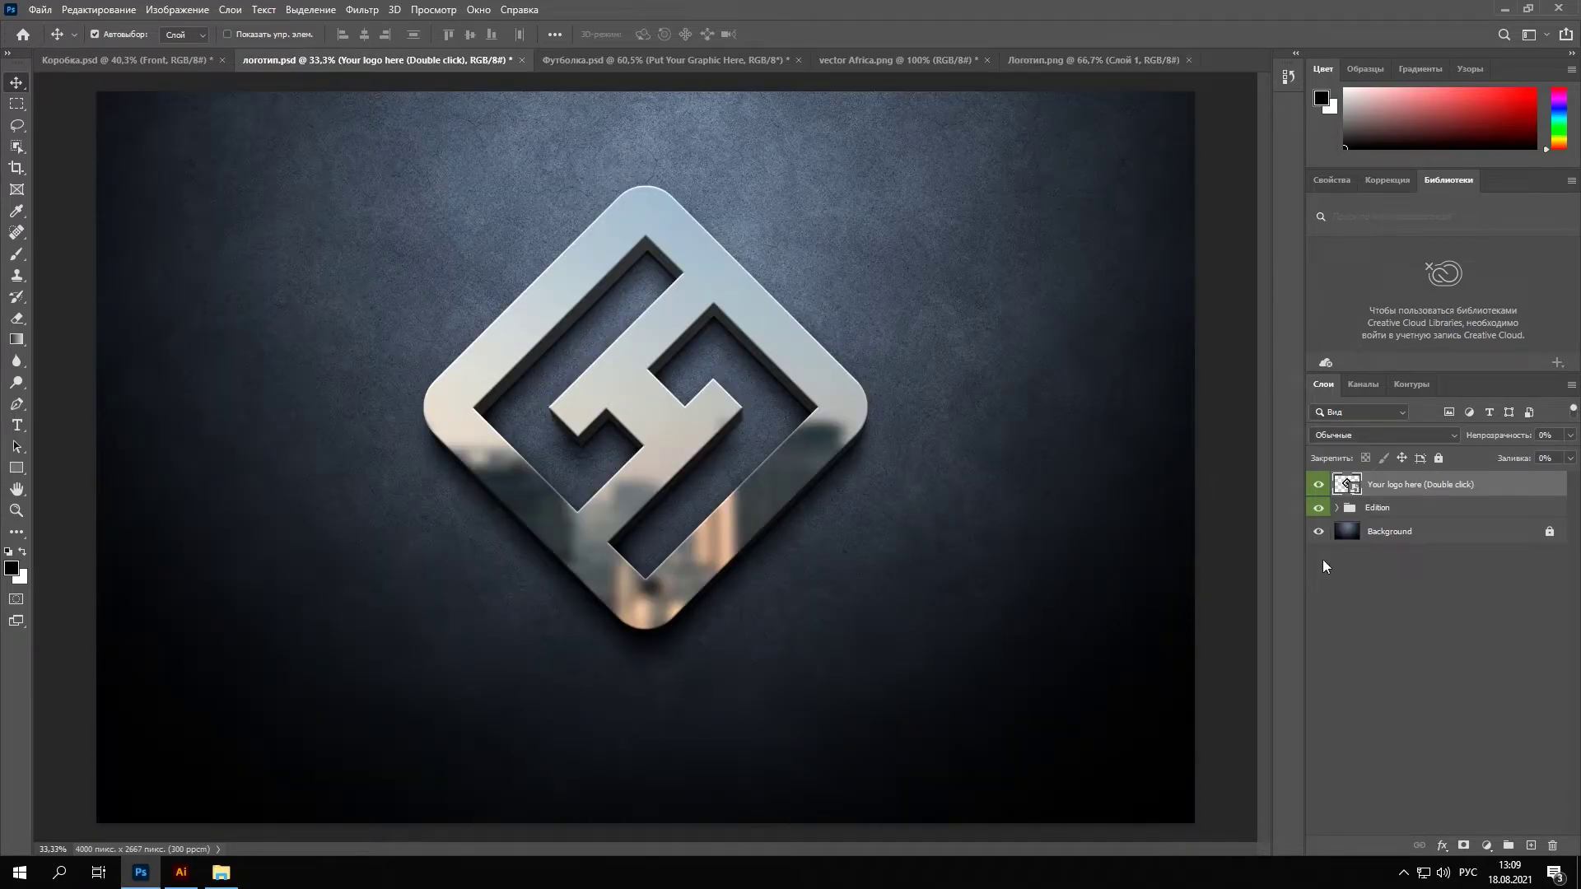
- Open the Your logo here smart object and drag the eagle from Логотип.png into it
double_click(1343, 486)
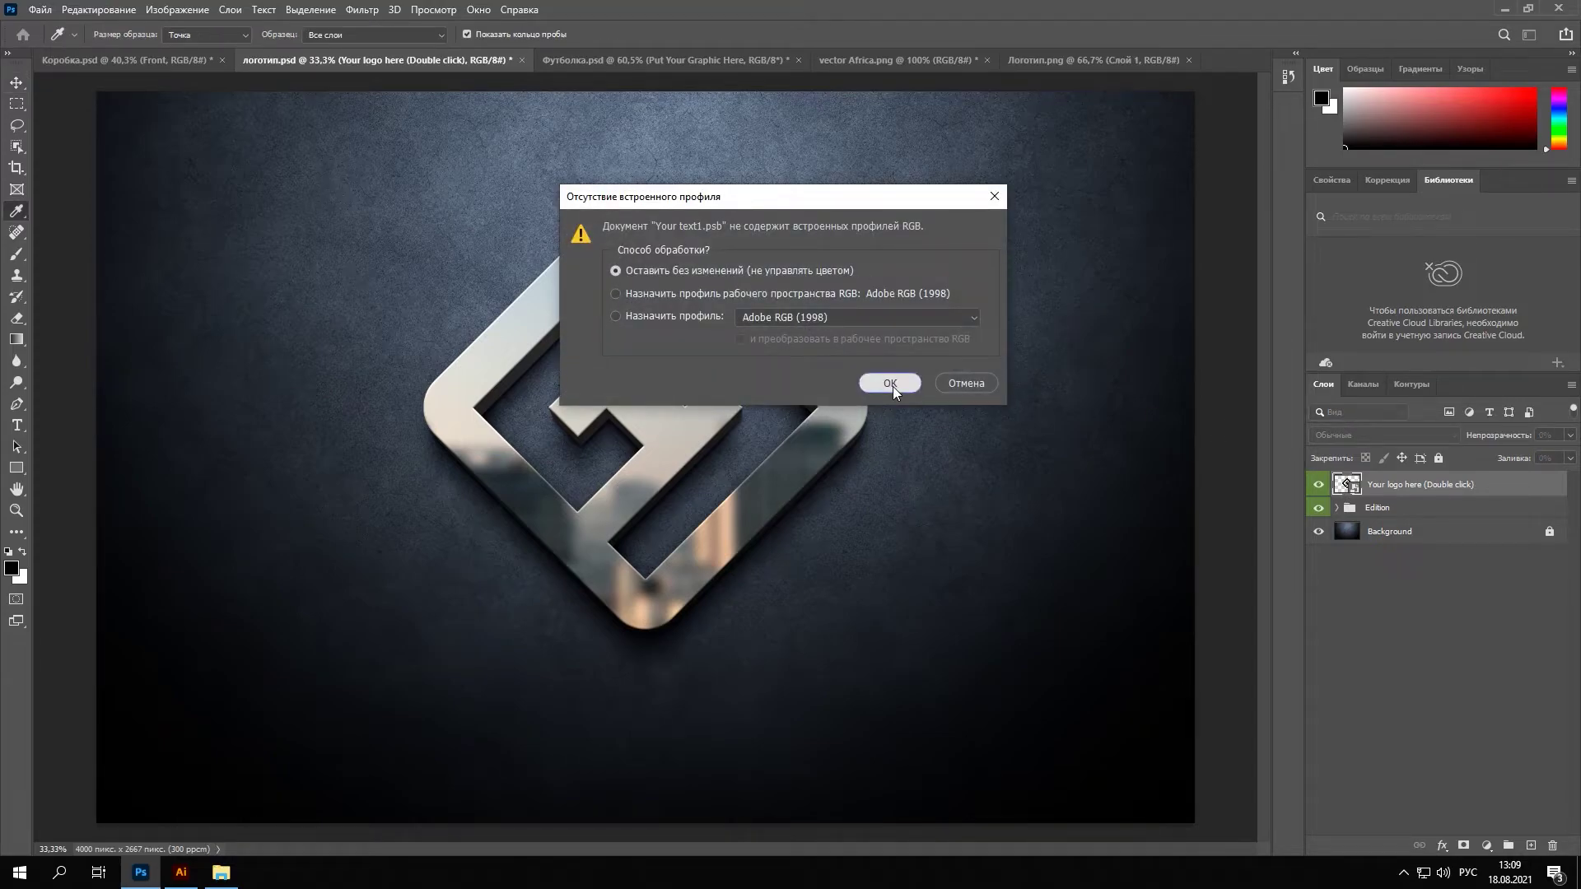
click(890, 383)
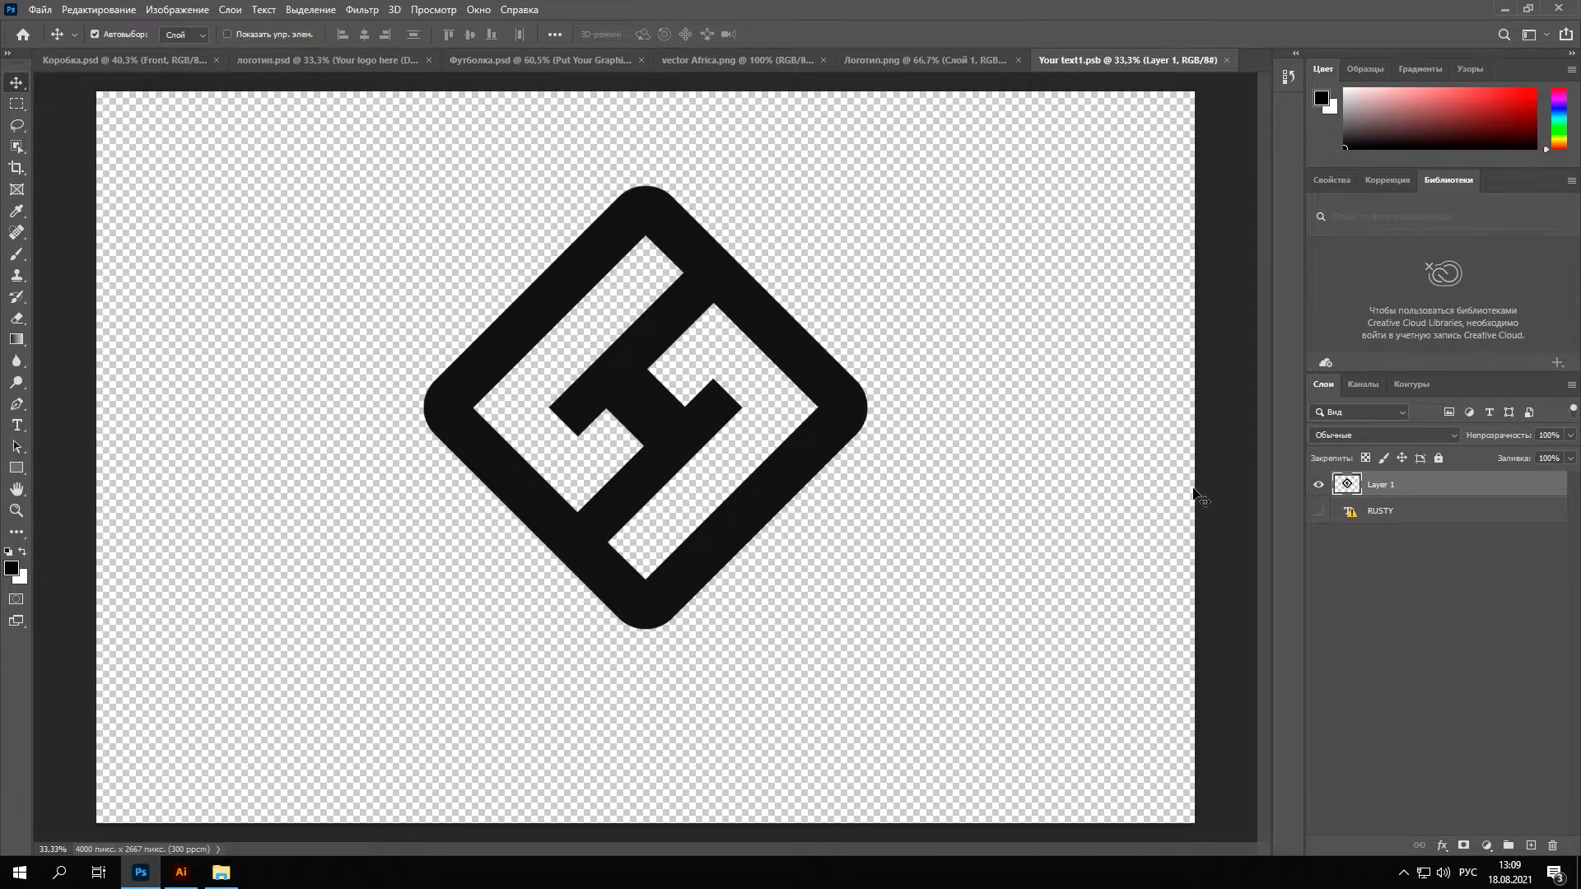
click(881, 60)
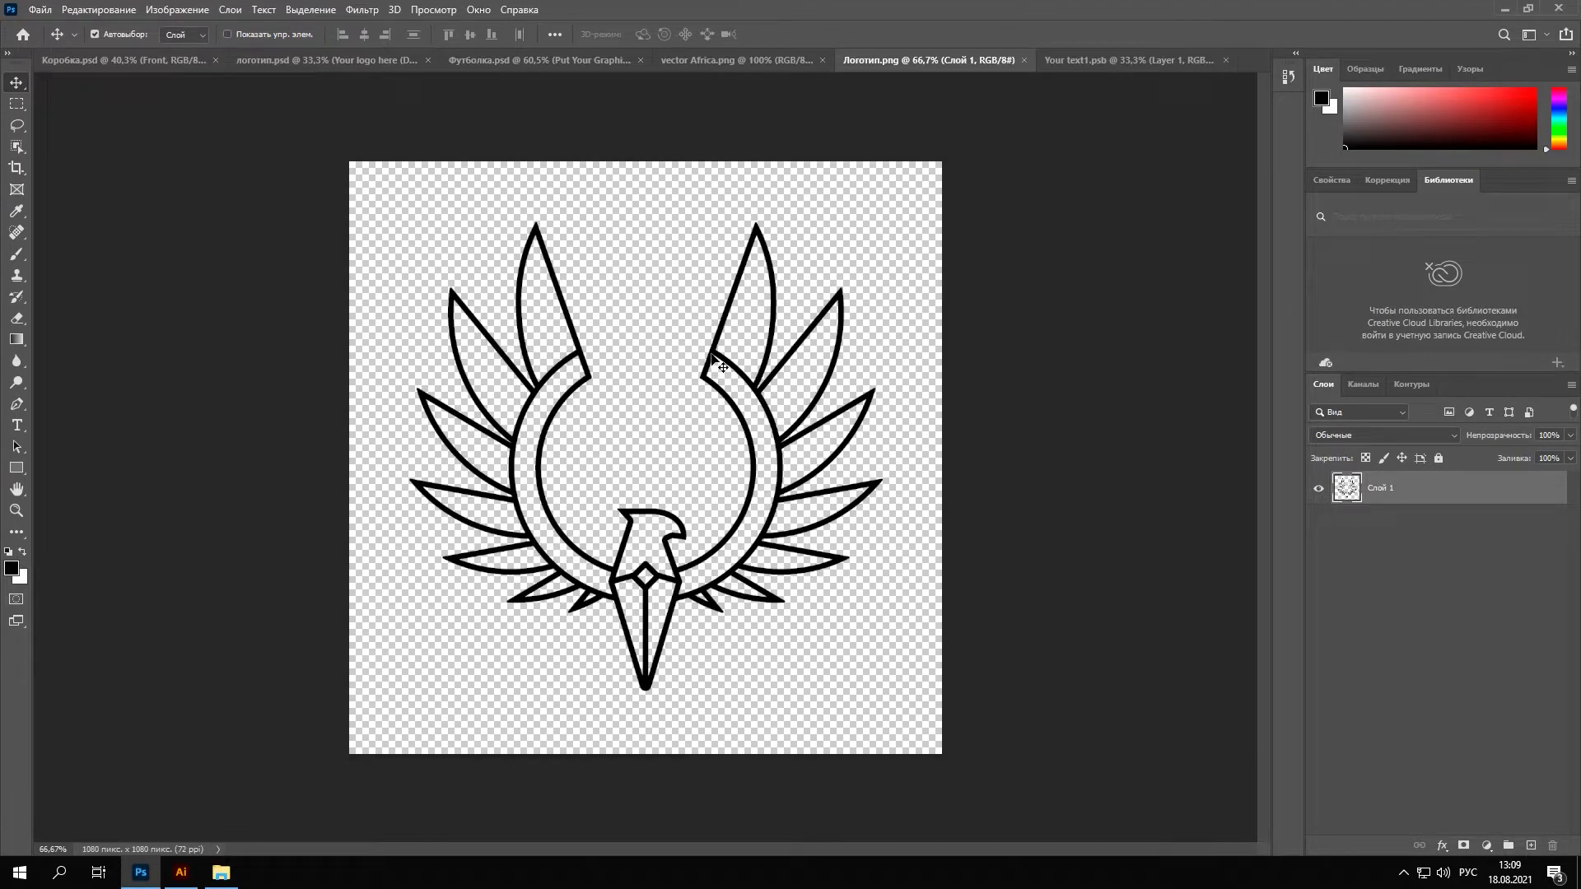
drag(721, 366, 1071, 68)
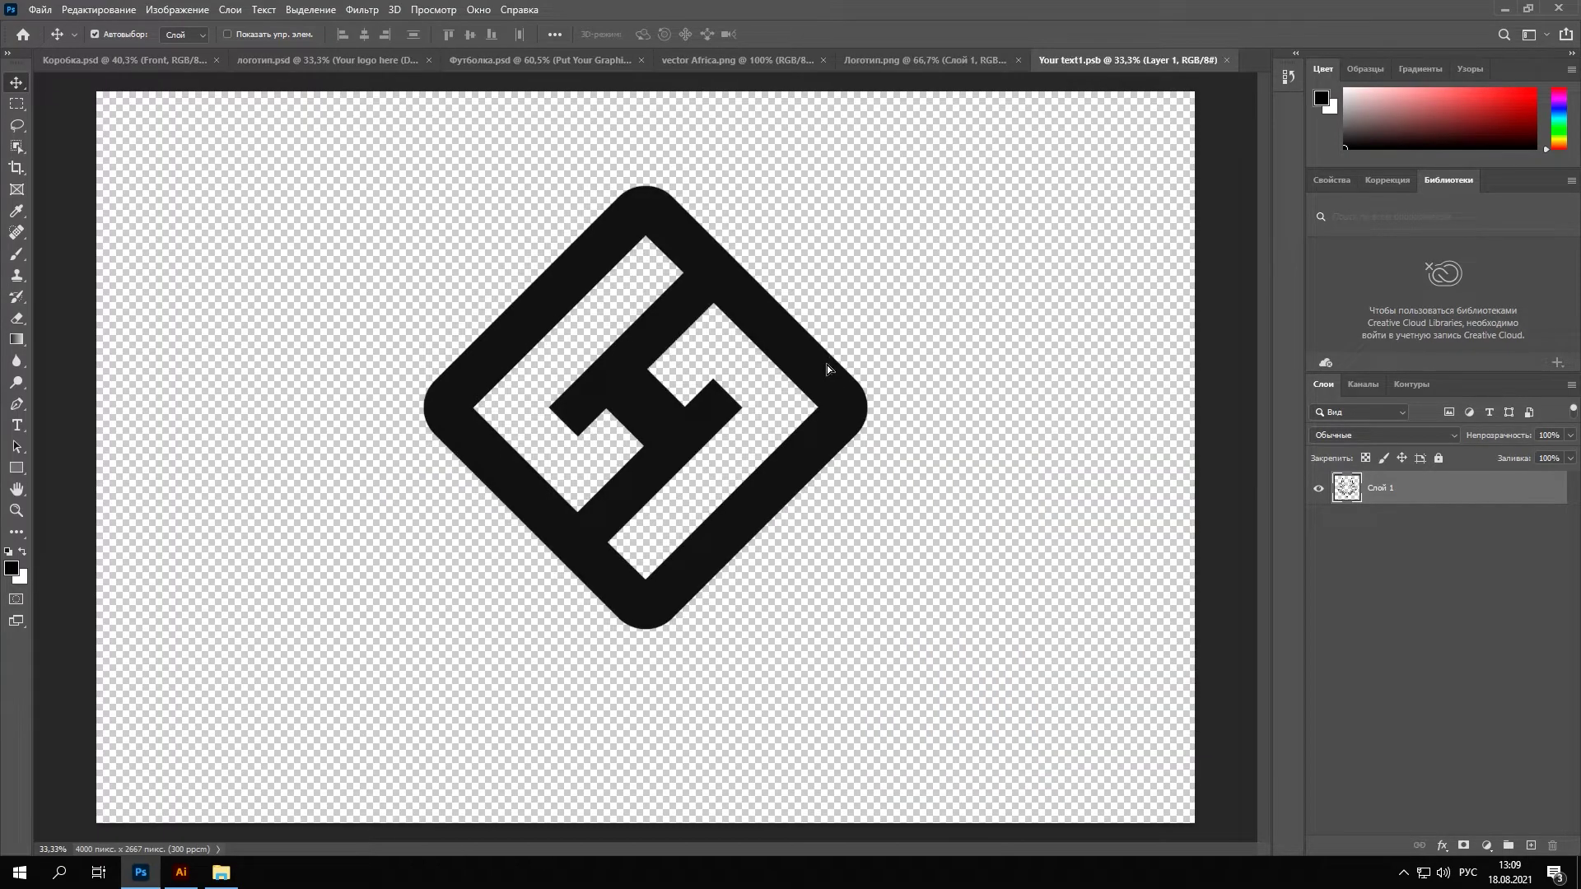
drag(829, 368, 828, 369)
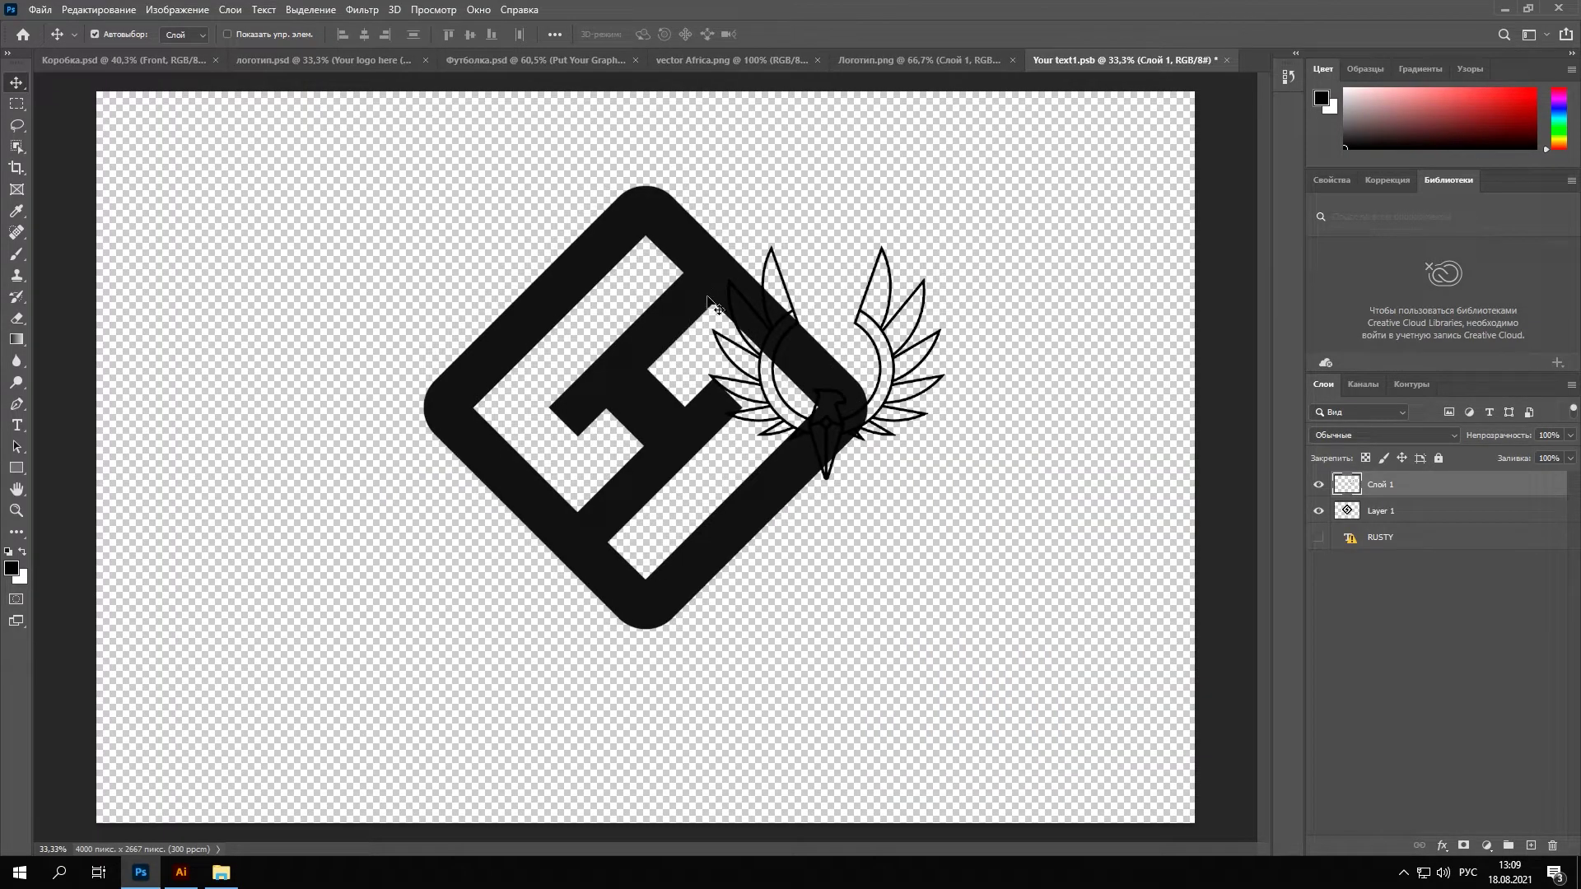
- Delete the H logo layer and move the eagle to the canvas centre
click(1387, 511)
click(1553, 846)
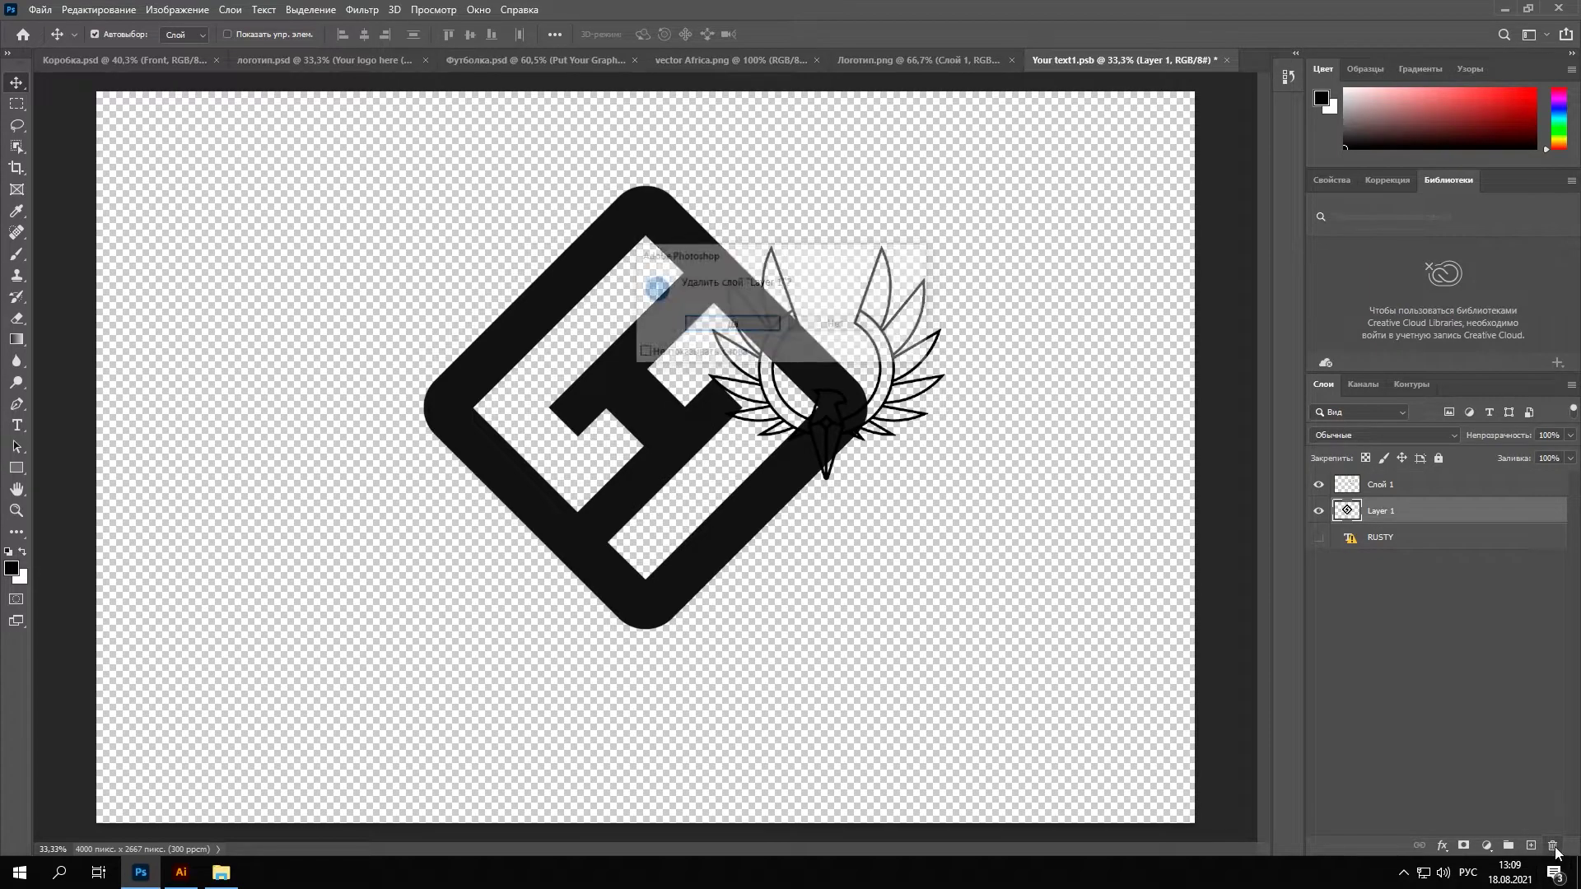
click(745, 330)
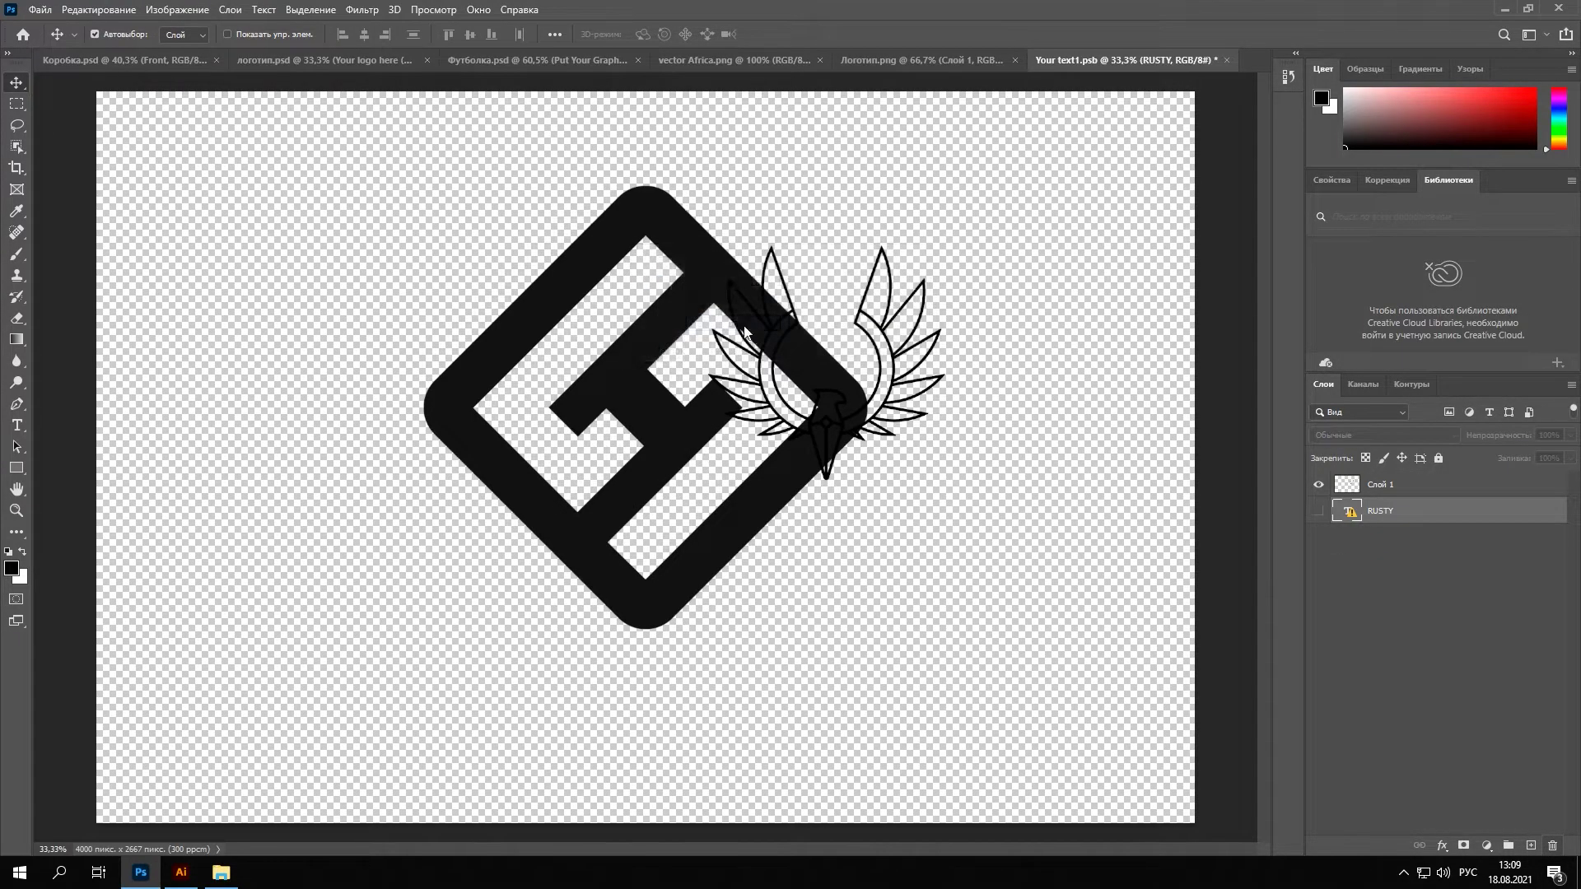
mouse_move(871, 376)
mouse_down()
mouse_move(684, 466)
mouse_move(696, 455)
mouse_up()
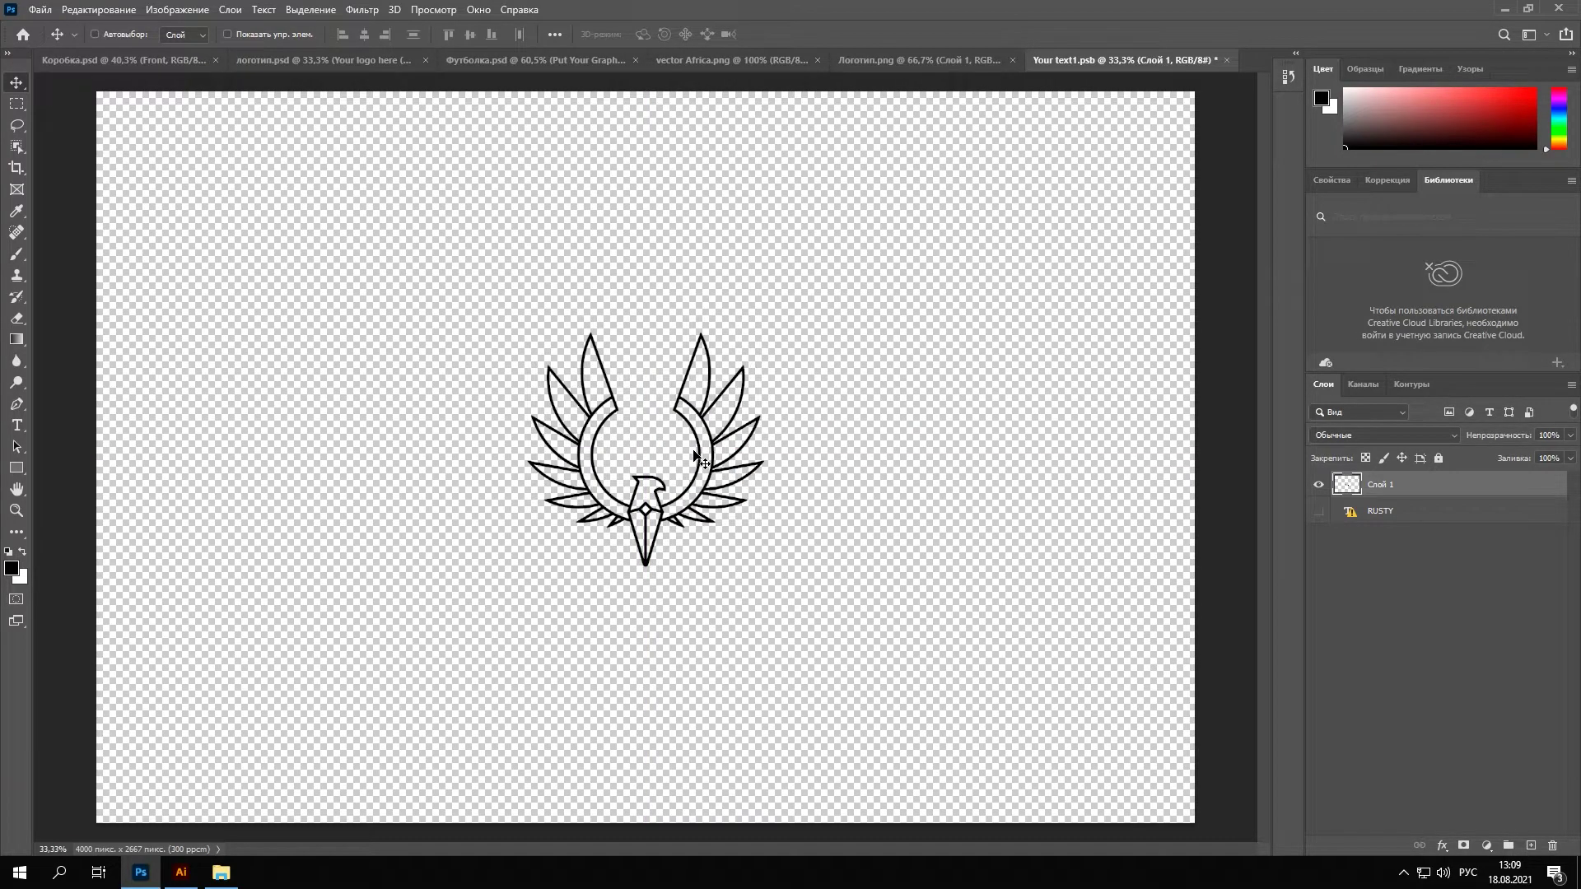
- Enlarge the eagle to about 202%, reposition it, and close the smart object
key(ctrl+t)
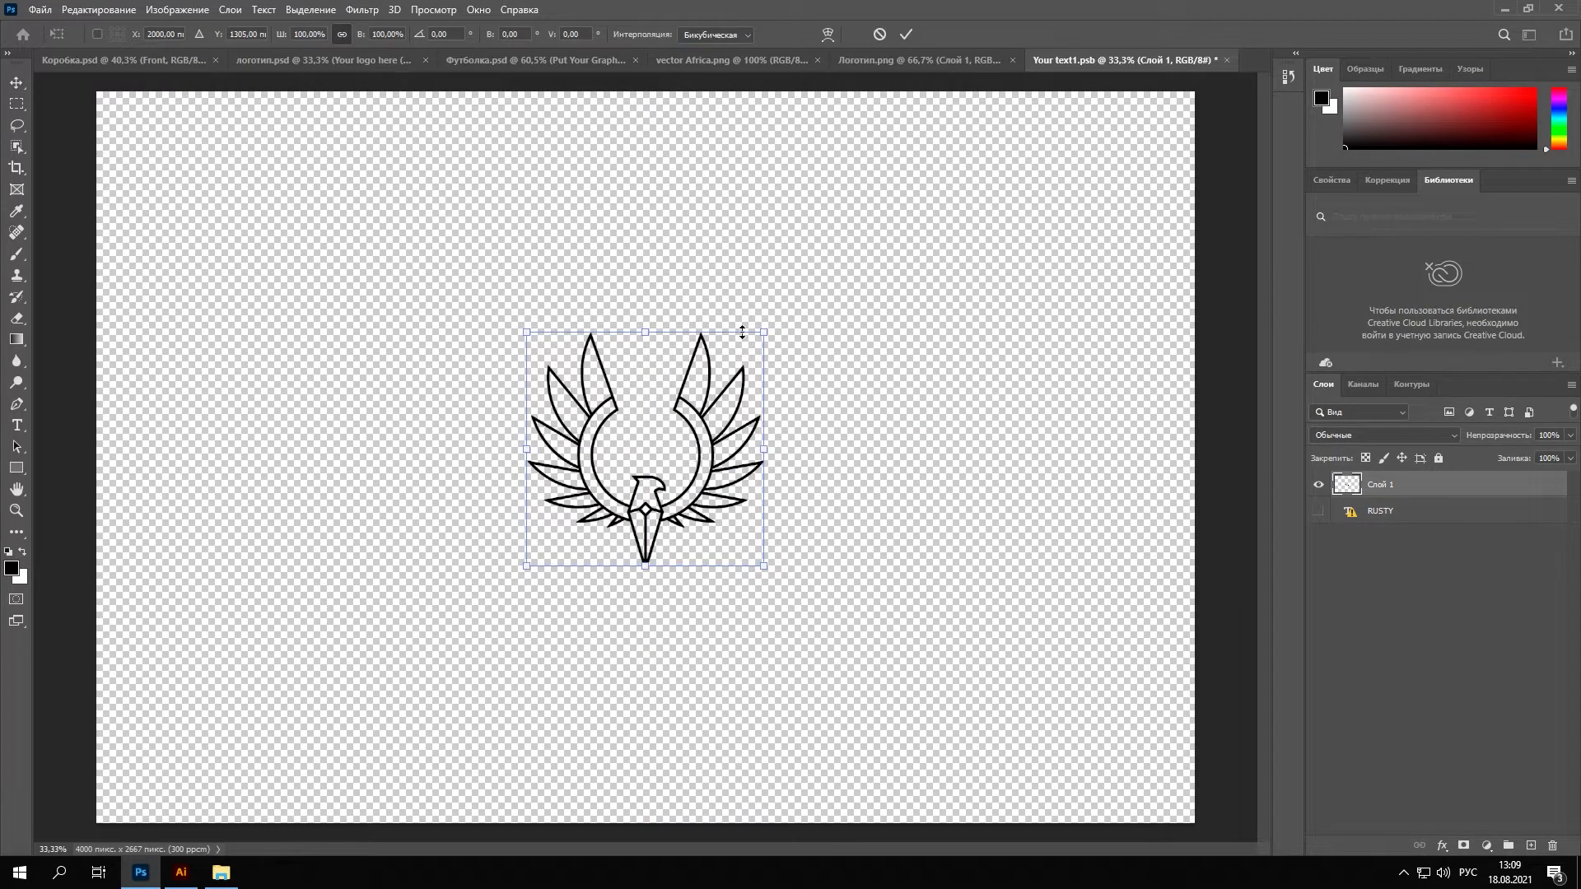
drag(760, 334, 837, 294)
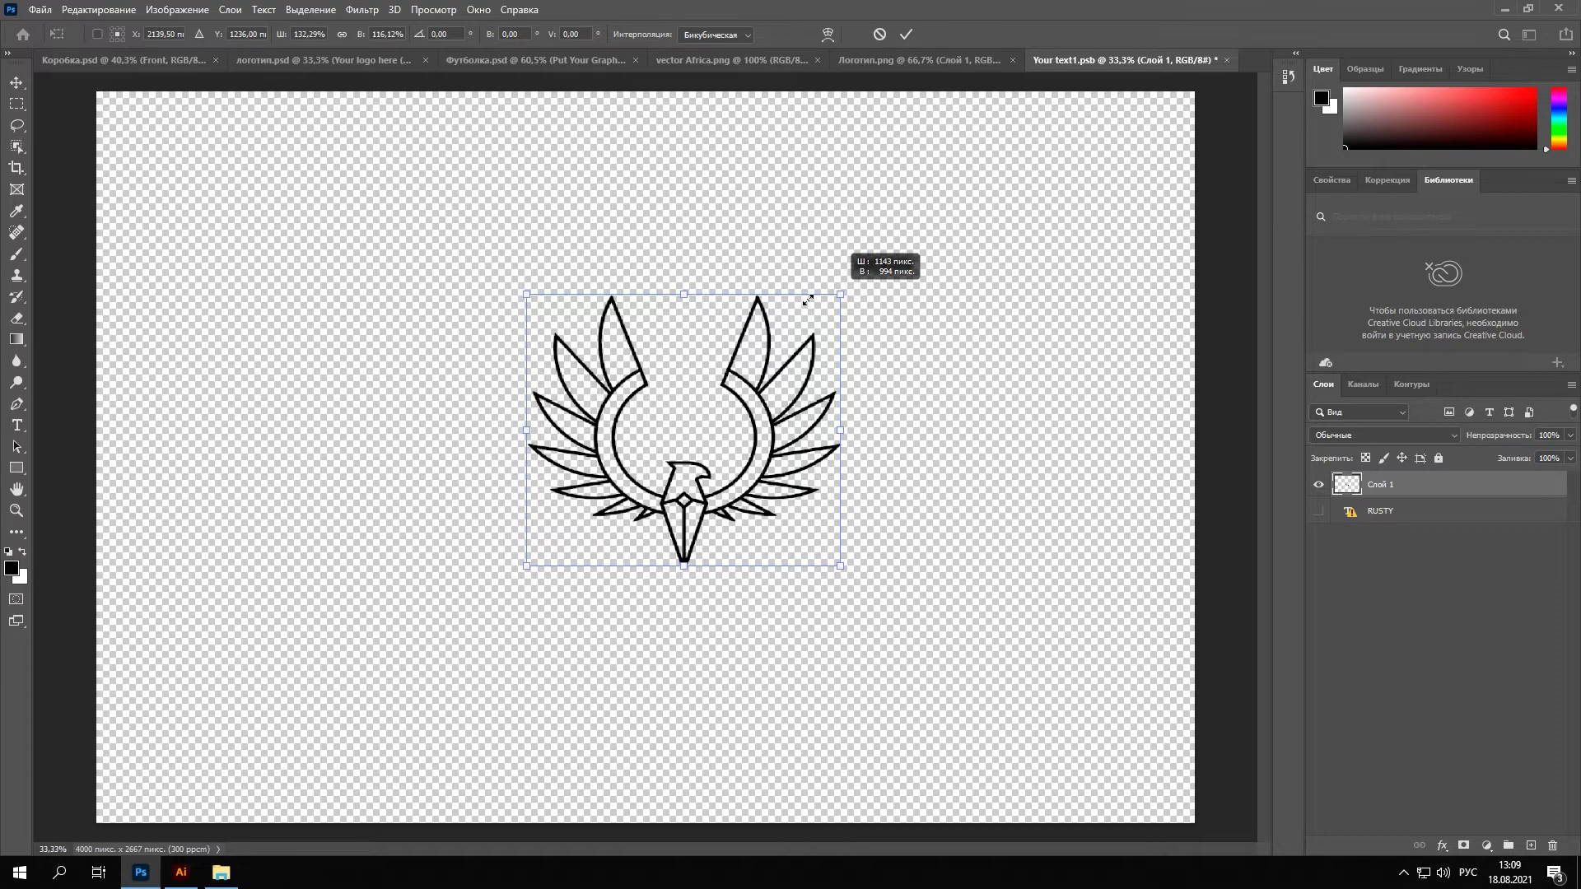
drag(807, 300, 975, 99)
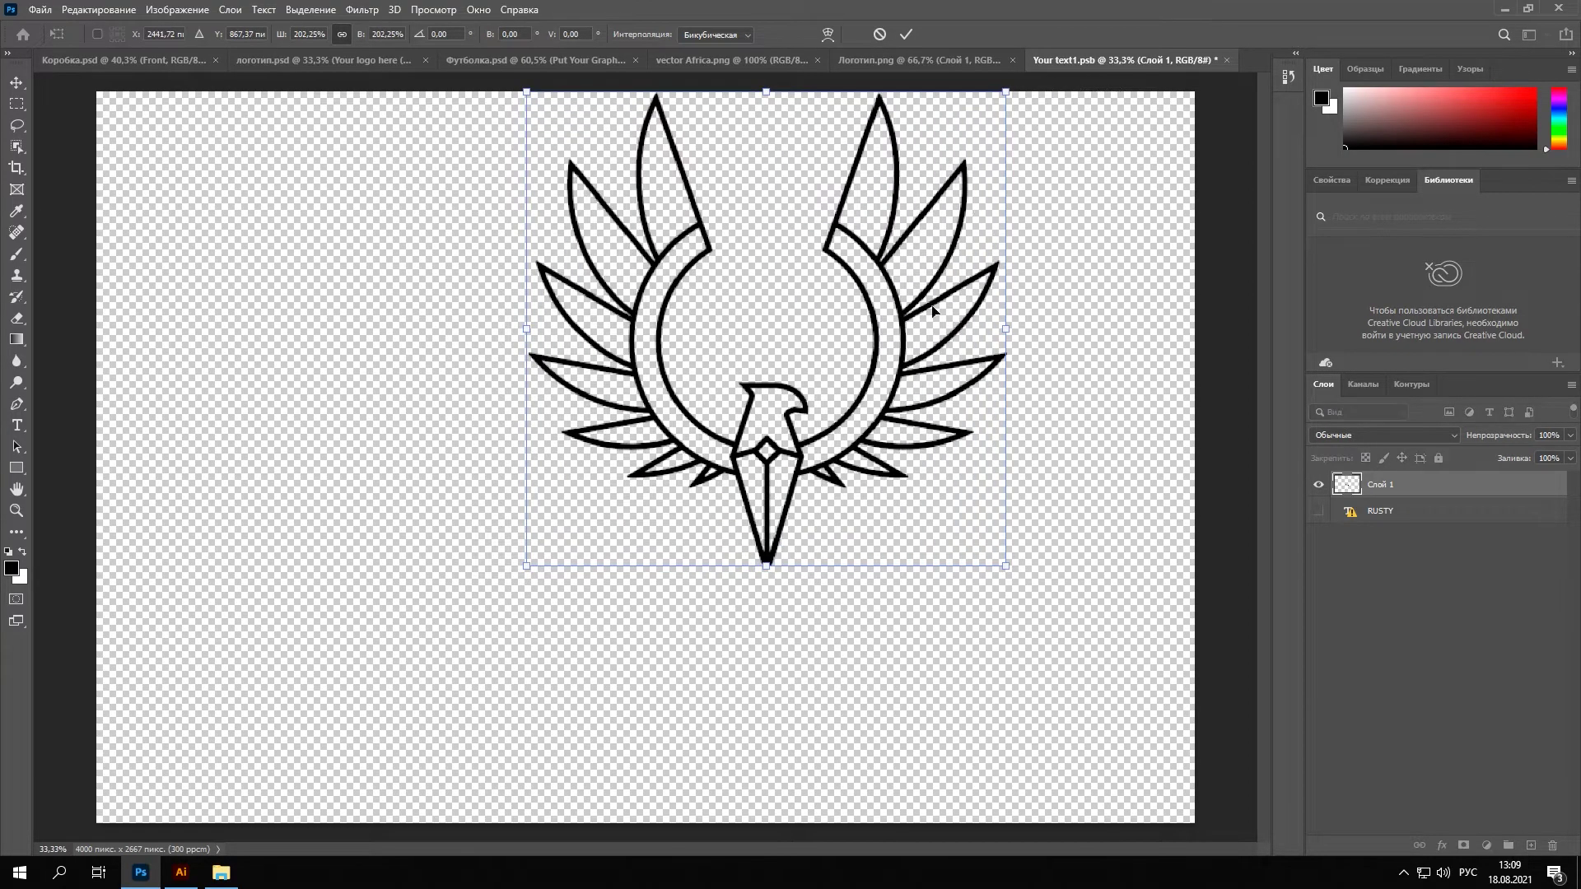
mouse_move(869, 387)
mouse_down()
mouse_move(745, 466)
mouse_move(748, 482)
mouse_up()
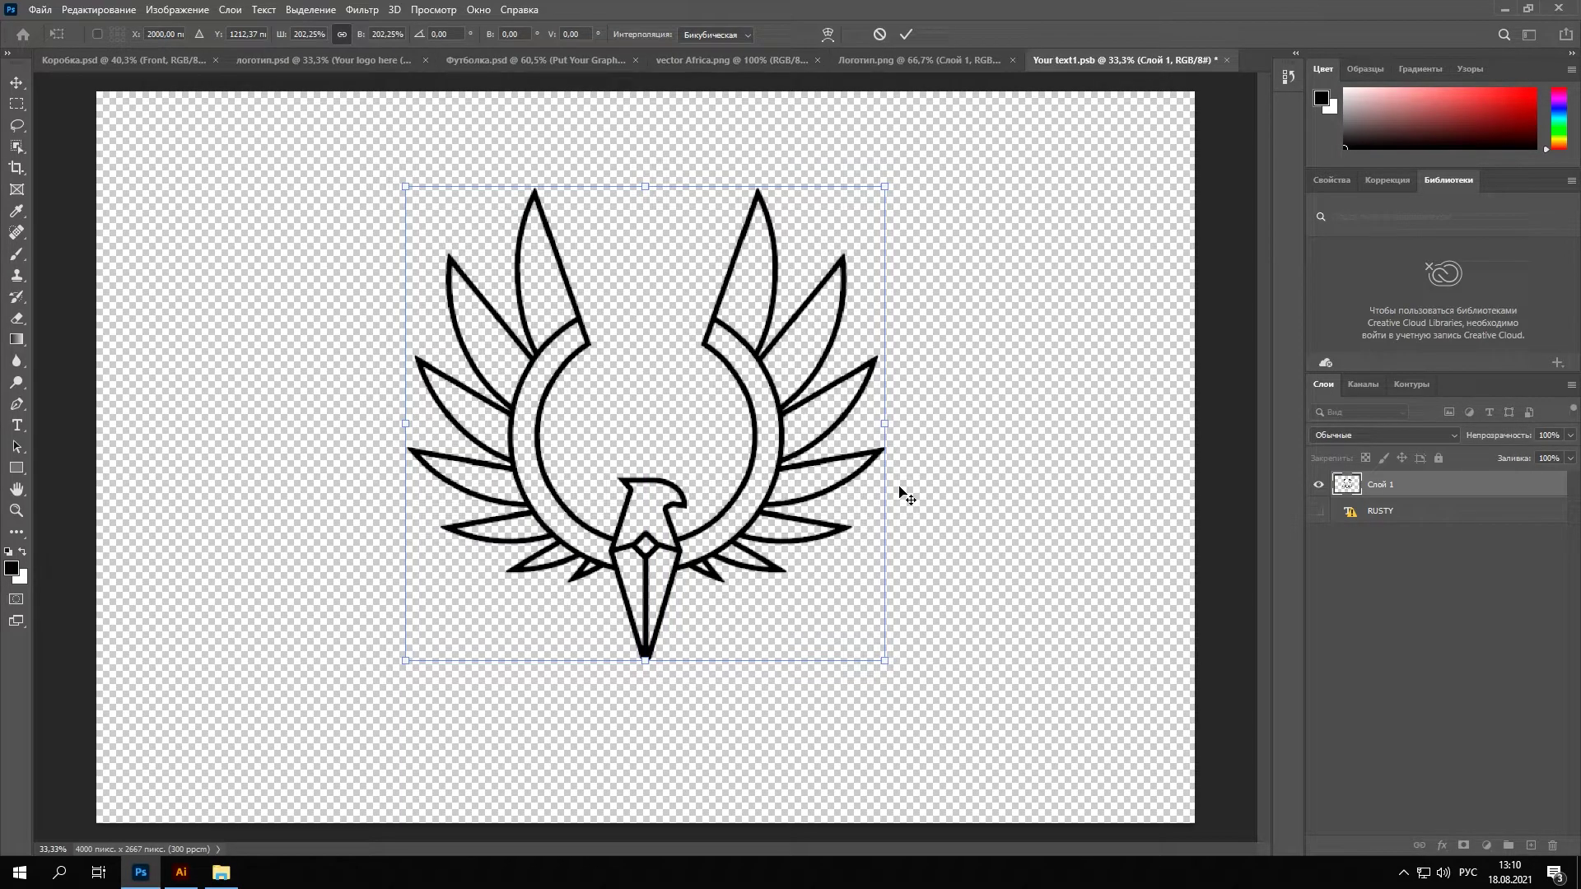
key(Return)
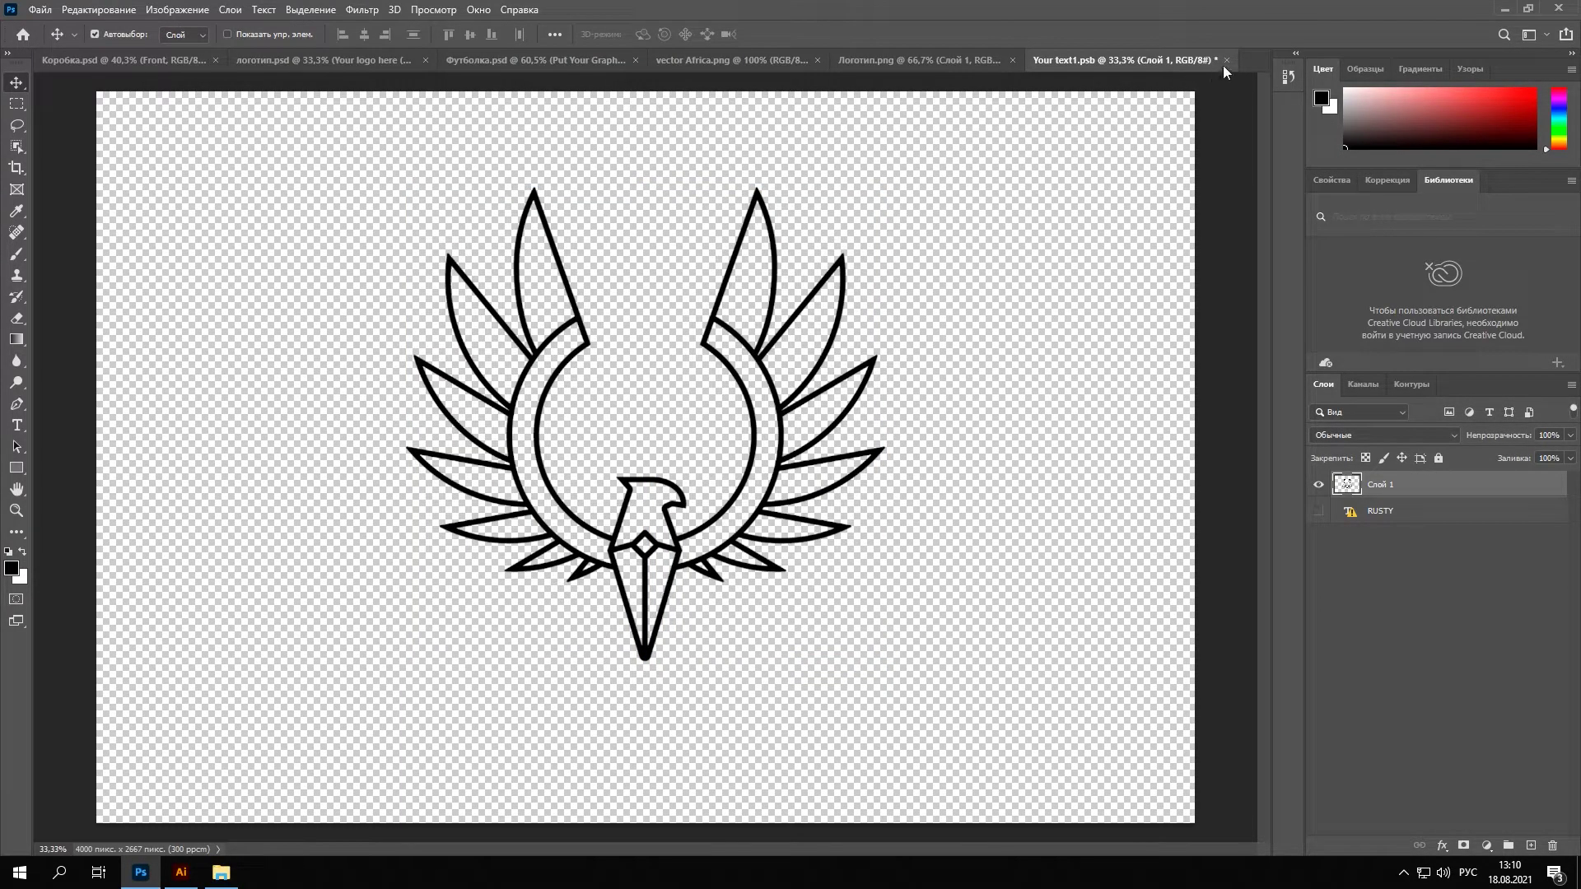
click(1226, 62)
- Save the eagle smart object, compare логотип.psd against Логотип.png, then bring up Футболка.psd
click(749, 324)
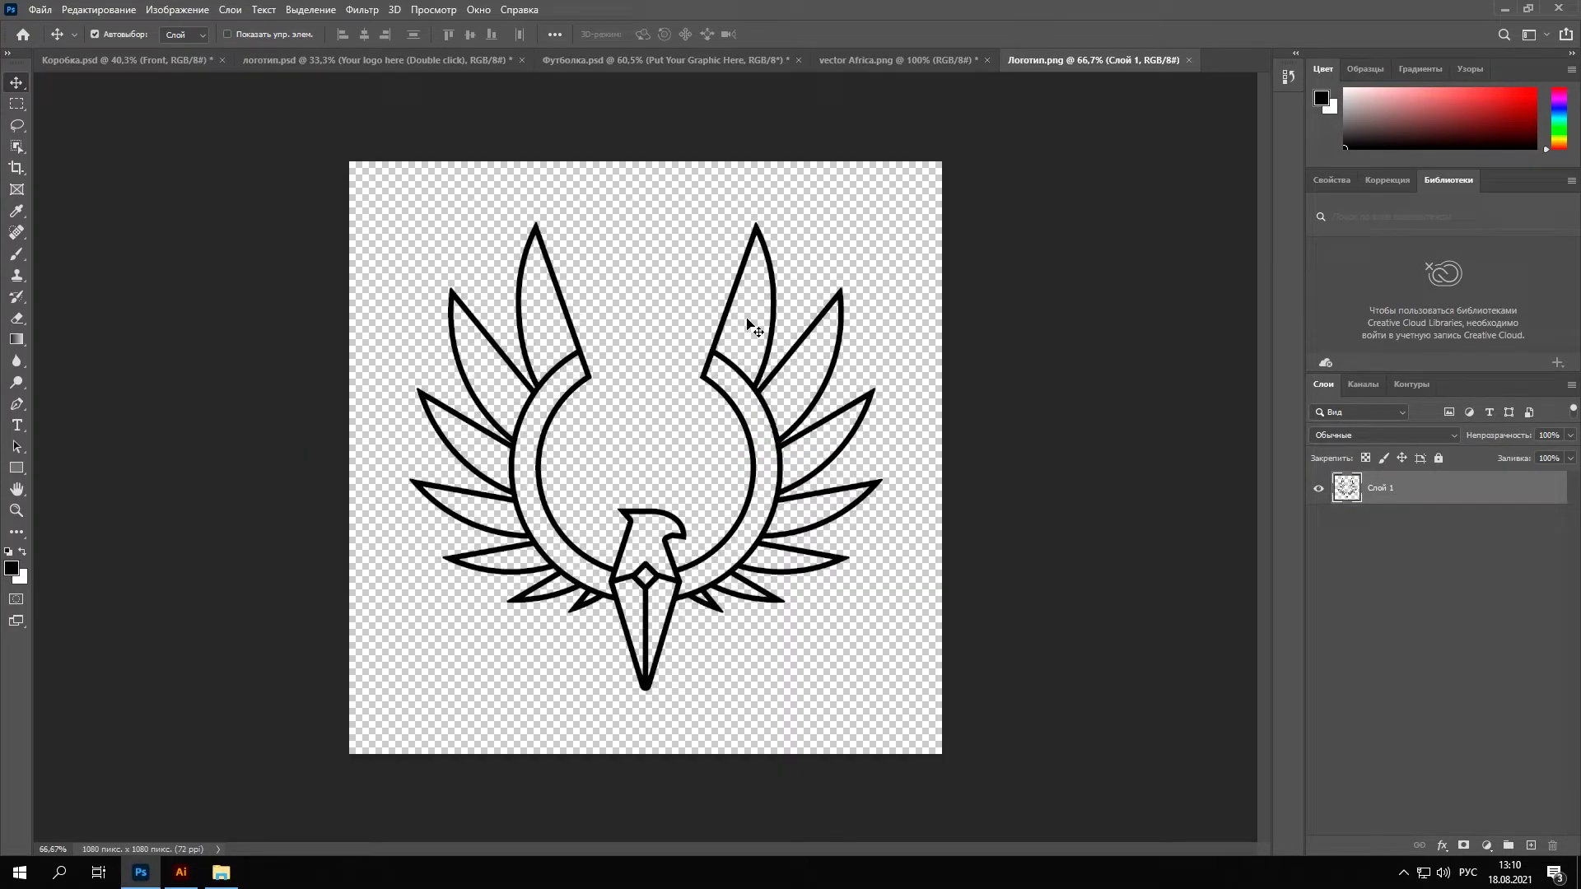
click(304, 63)
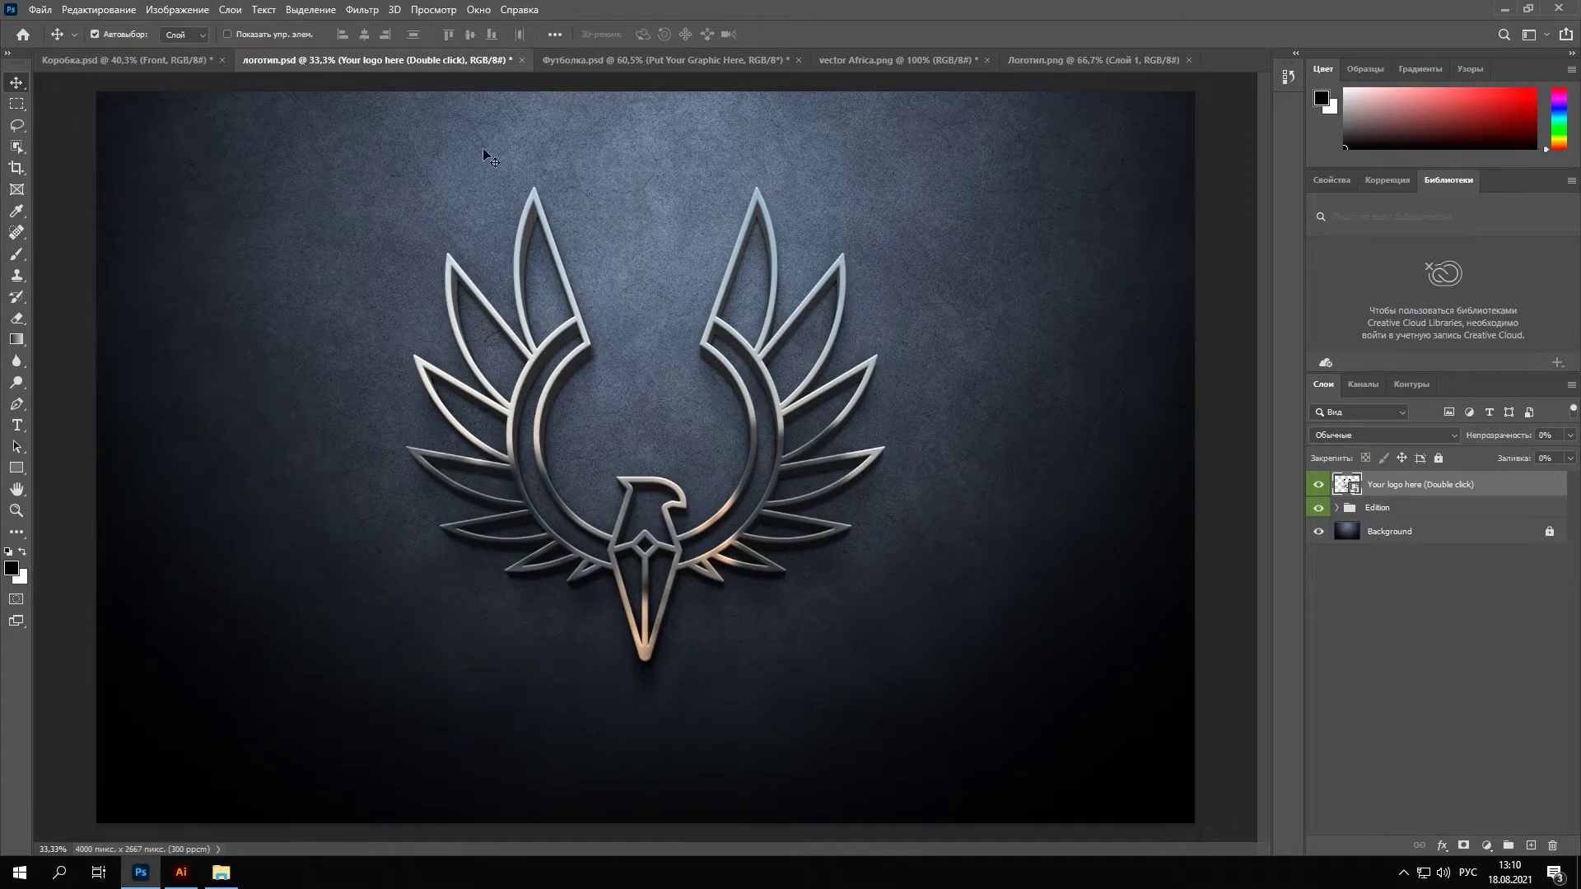
click(1053, 63)
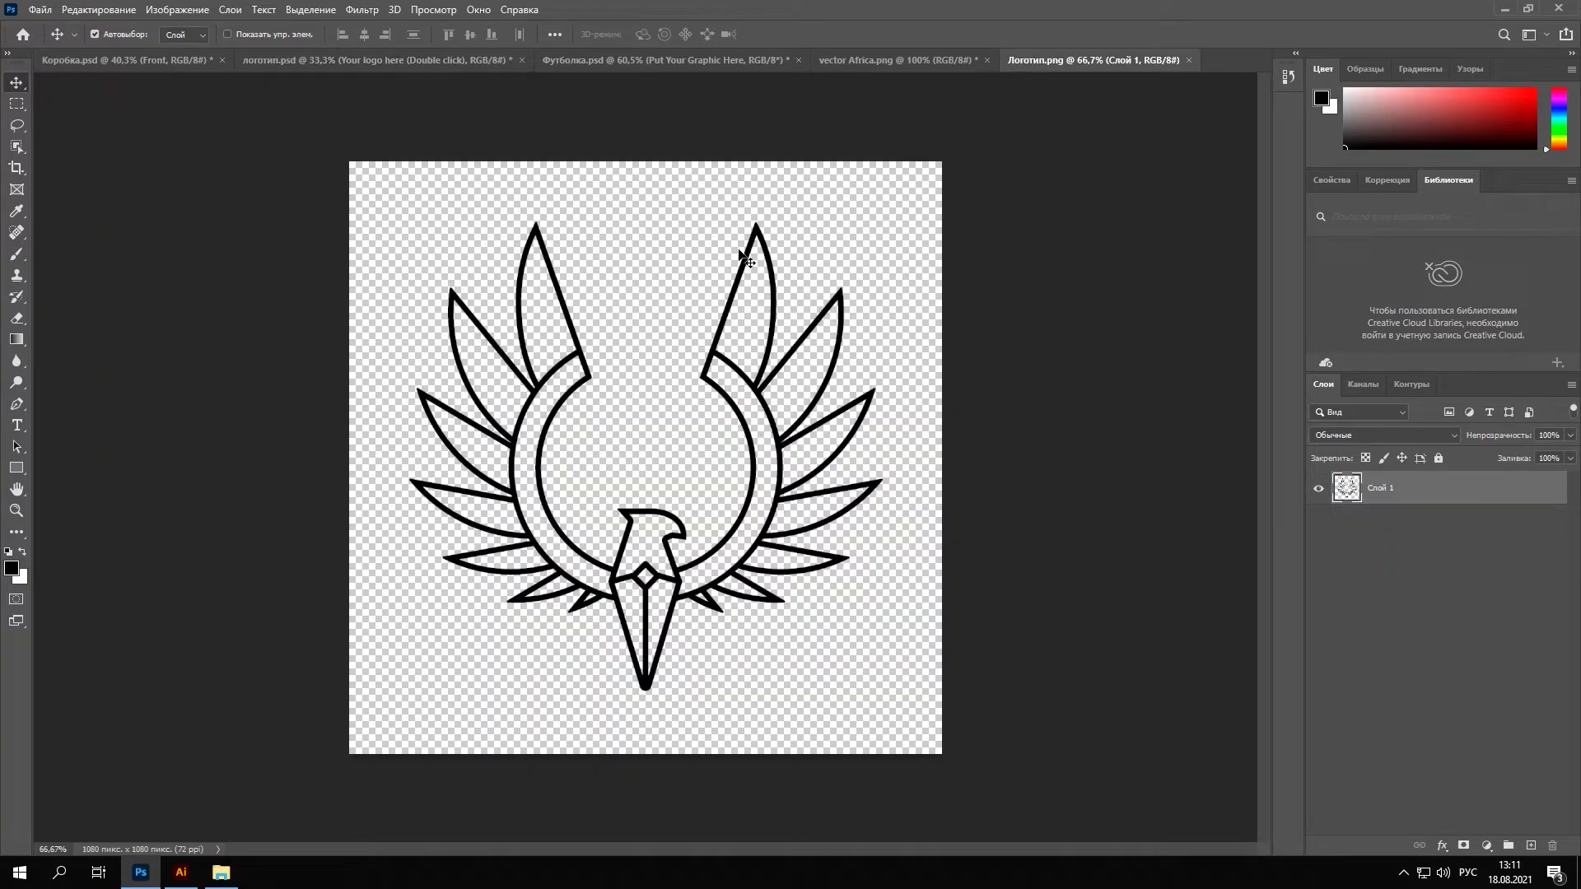
click(378, 60)
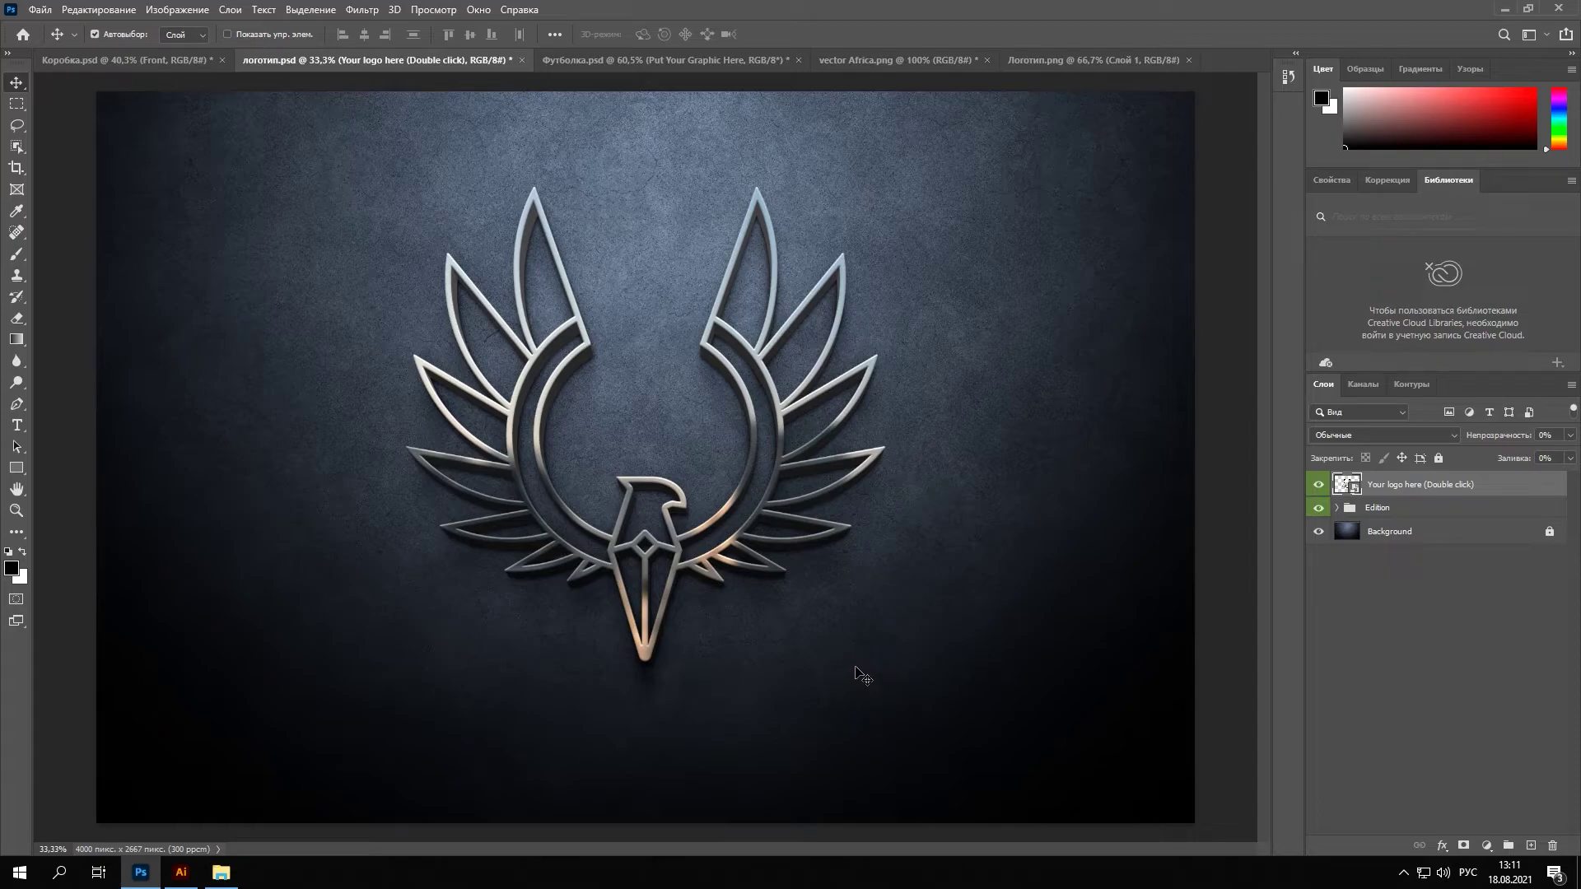
click(626, 71)
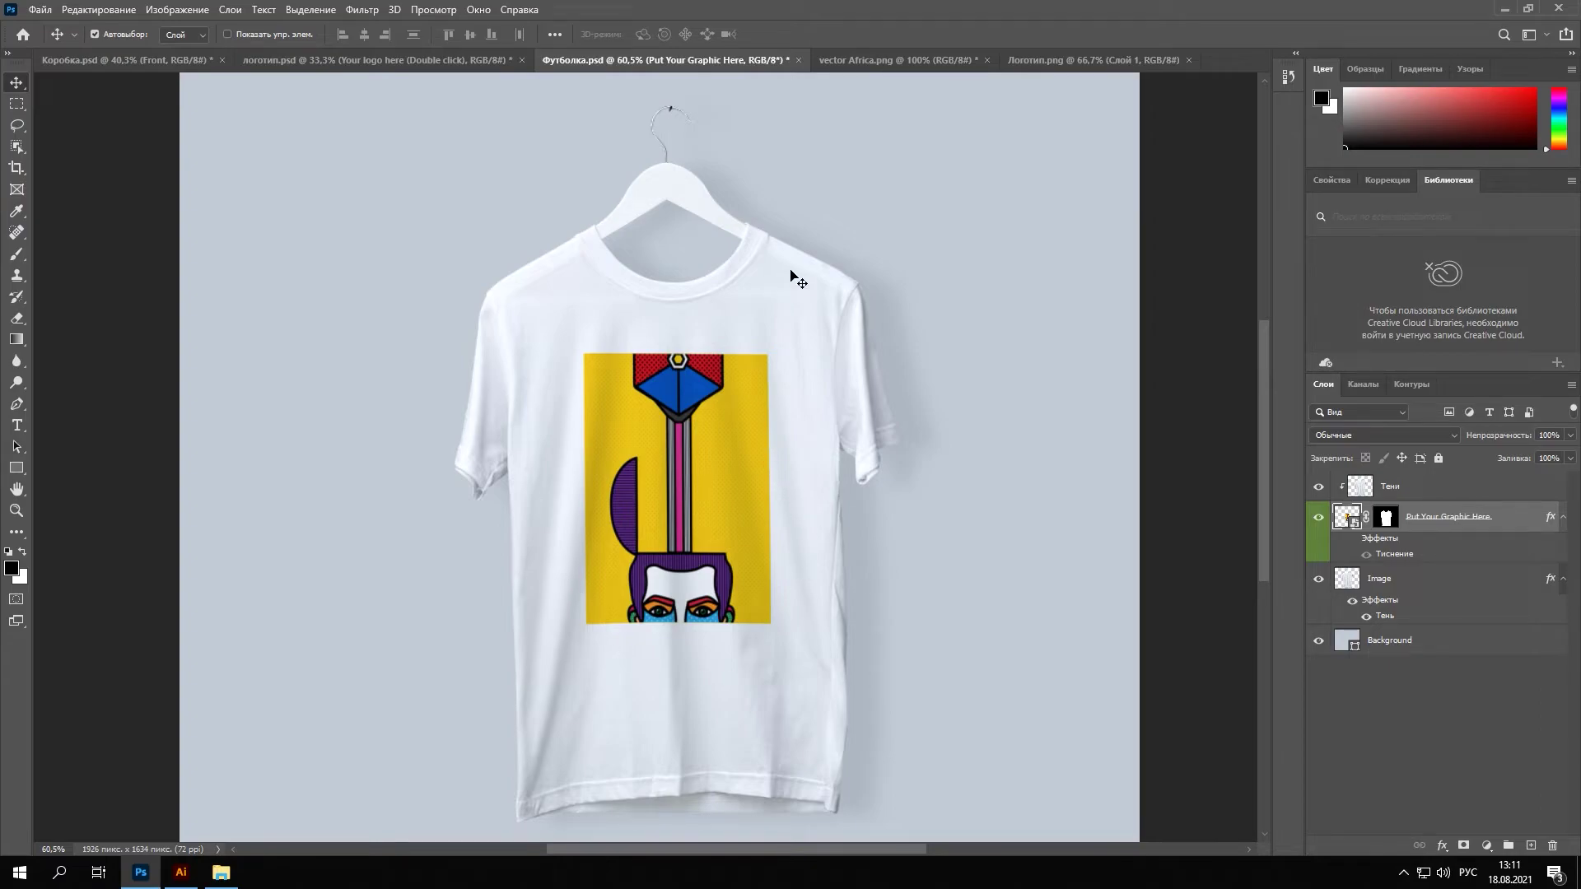
- After glancing at the AFRICA vase image, open the 'Put Your Graphic Here' smart object keeping its profile
click(882, 61)
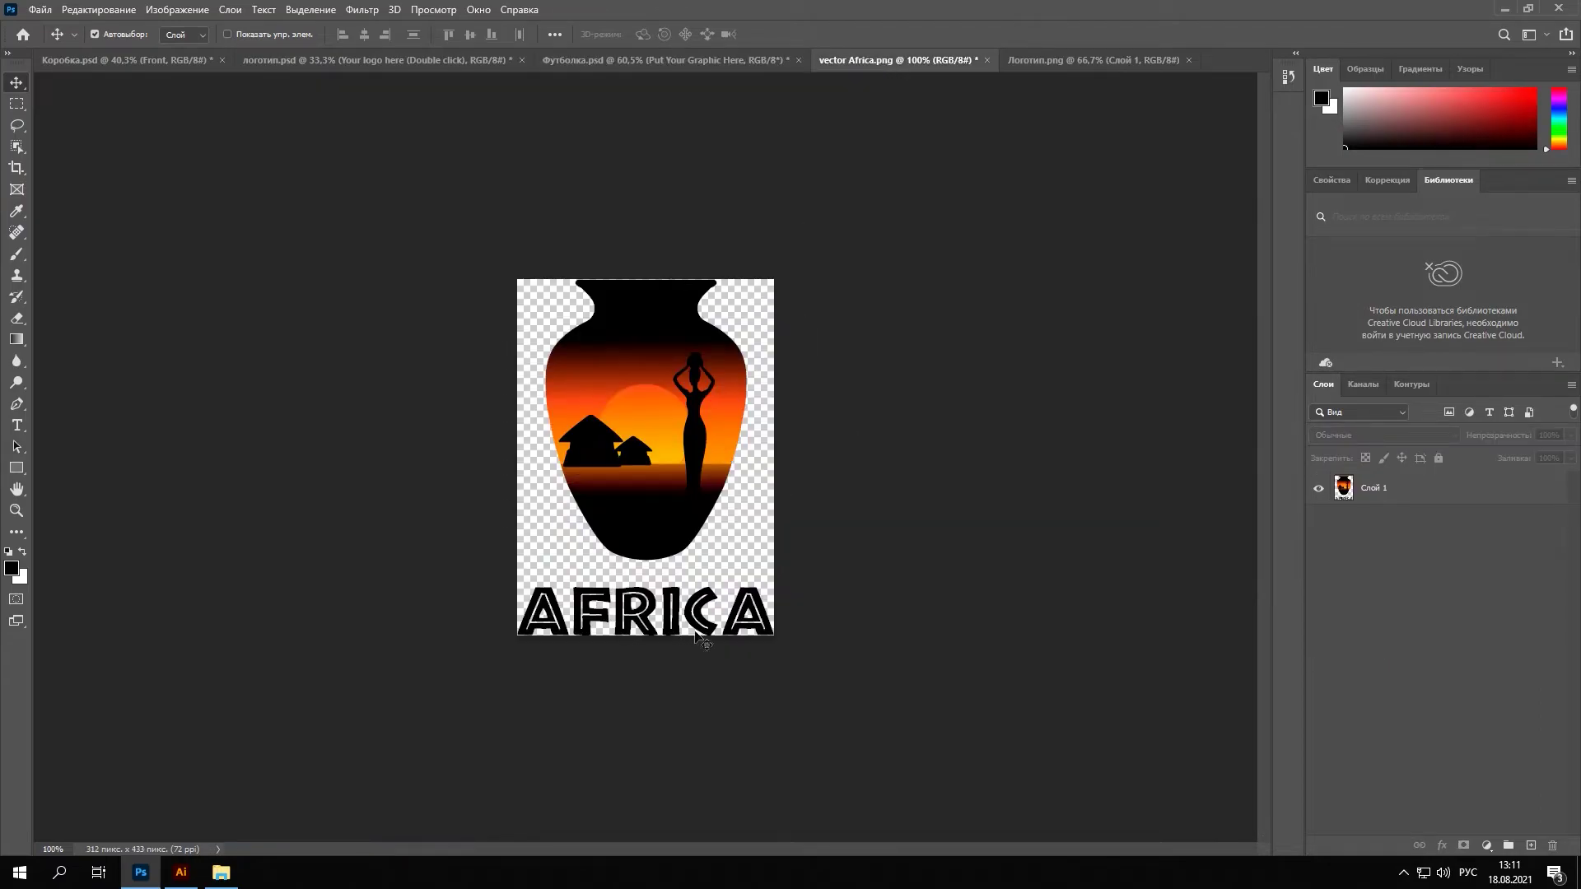
click(708, 61)
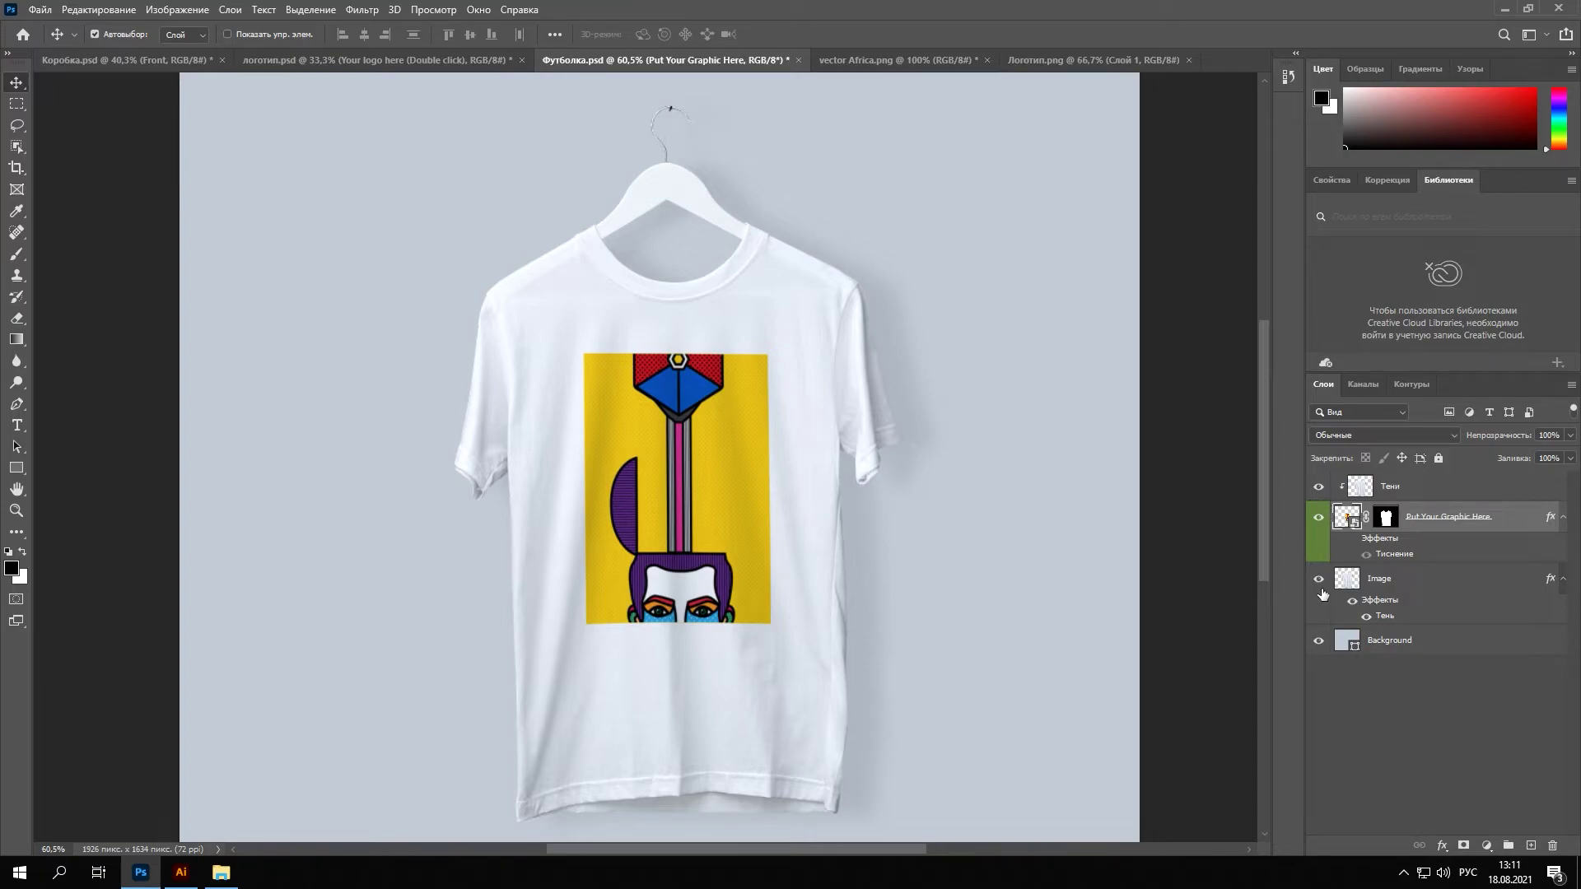
double_click(1342, 517)
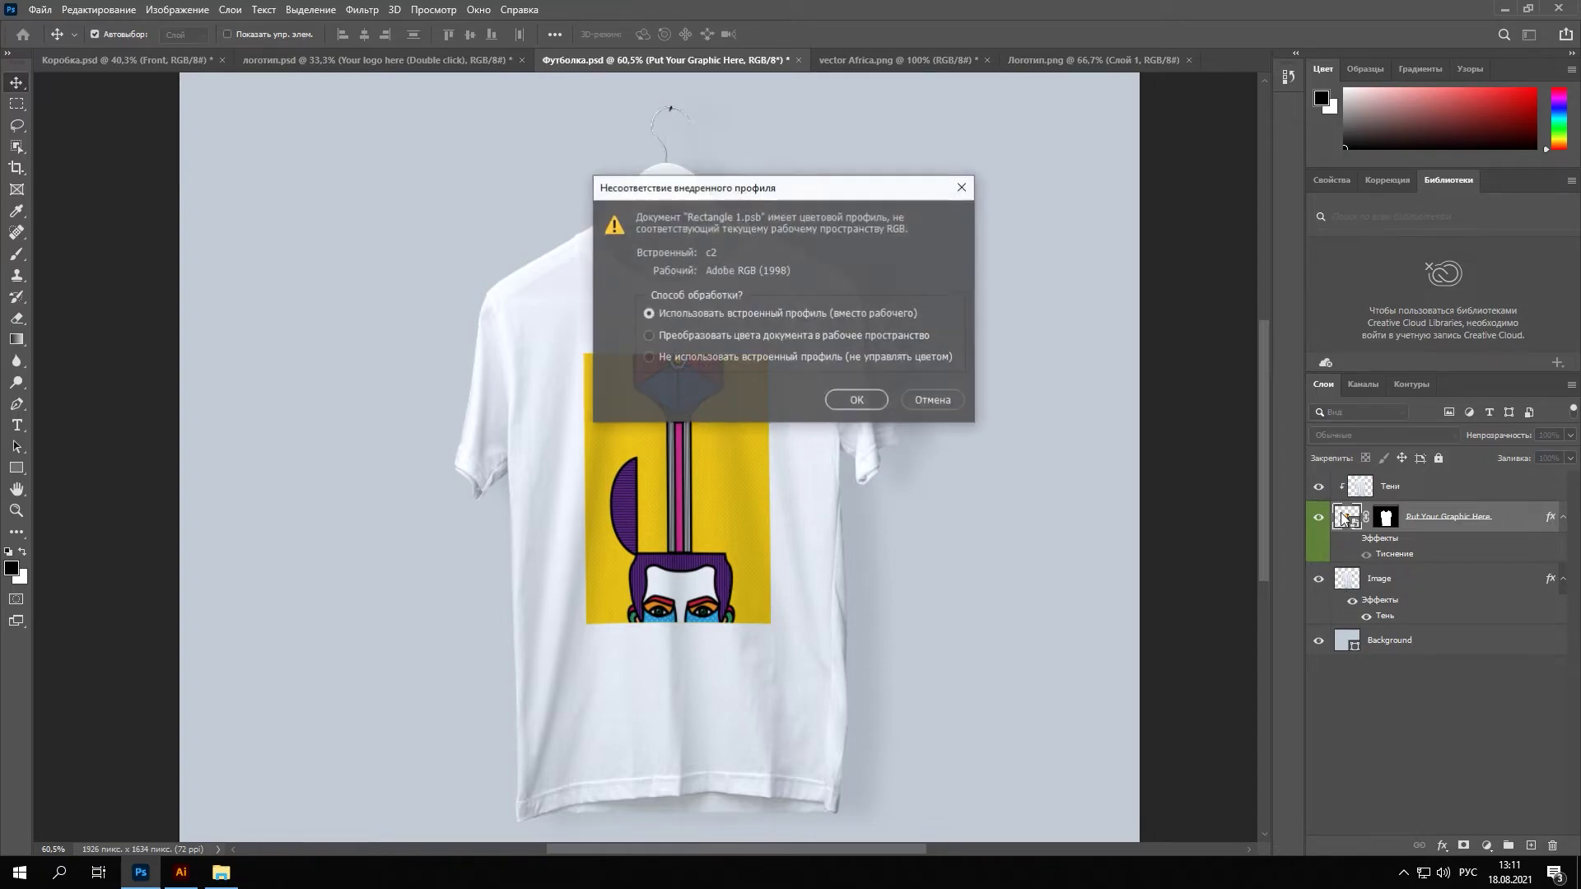
click(866, 397)
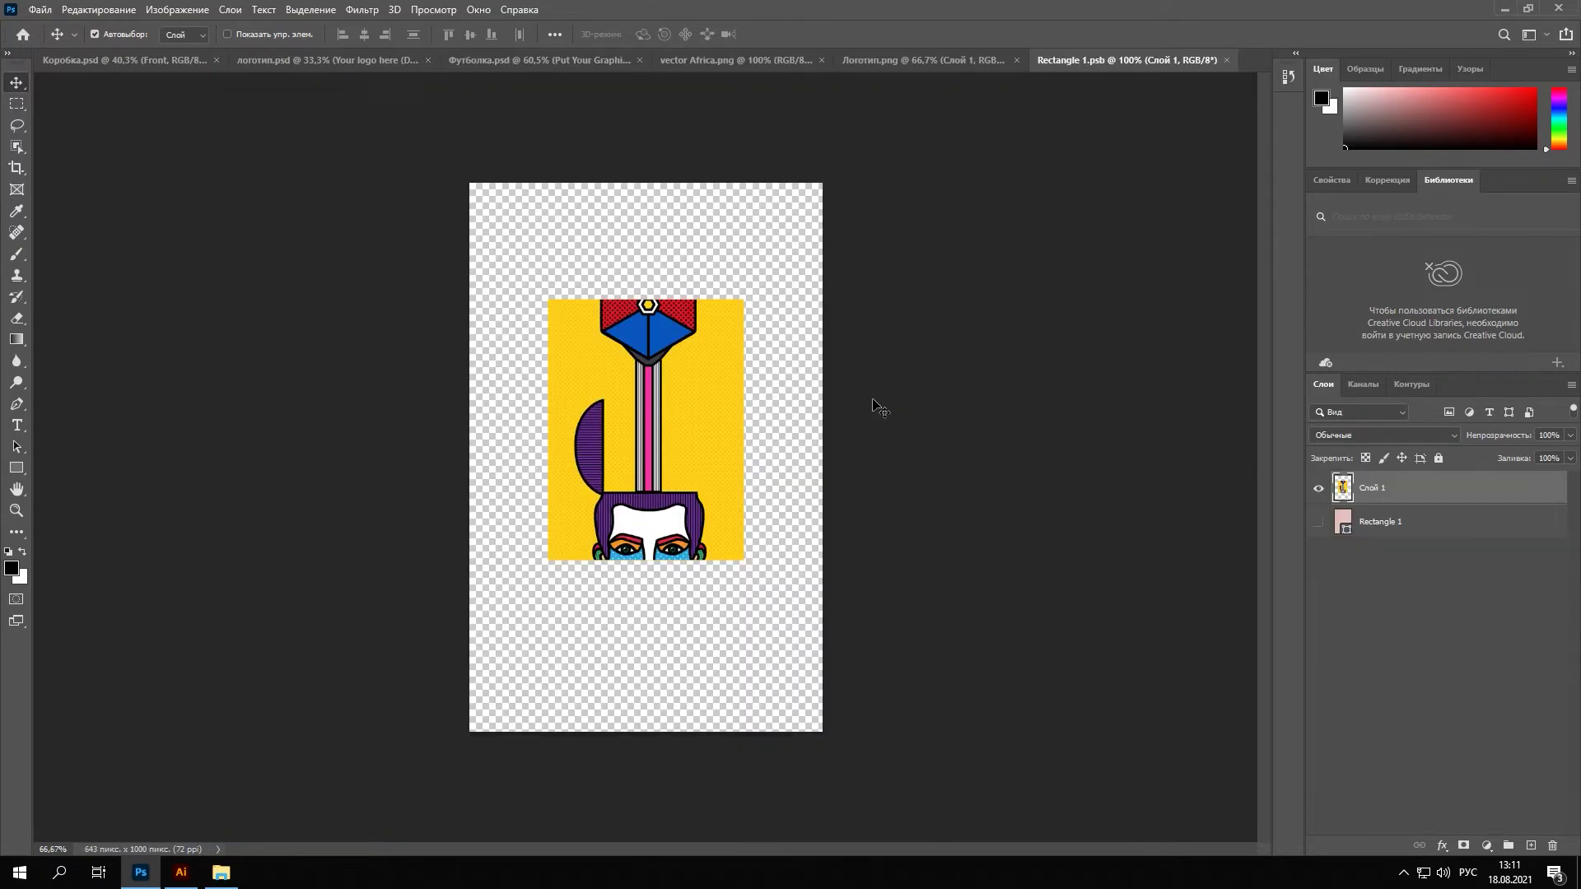
- Drag the AFRICA vase image into Rectangle 1.psb and delete the yellow poster layer
click(735, 61)
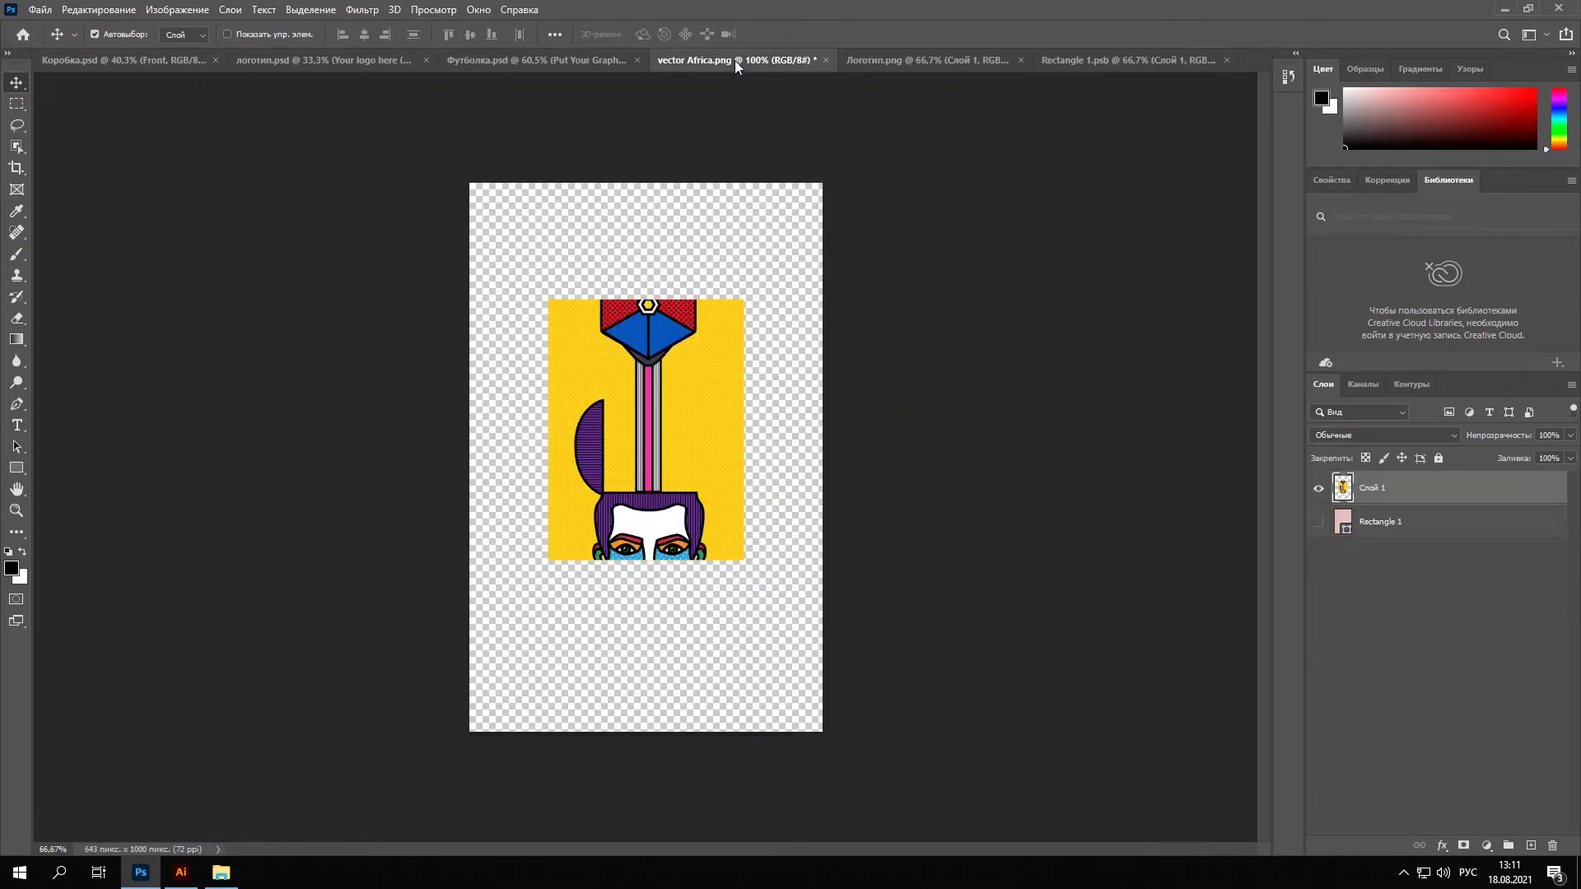
mouse_move(624, 394)
mouse_down()
mouse_move(1067, 72)
mouse_move(976, 147)
mouse_up()
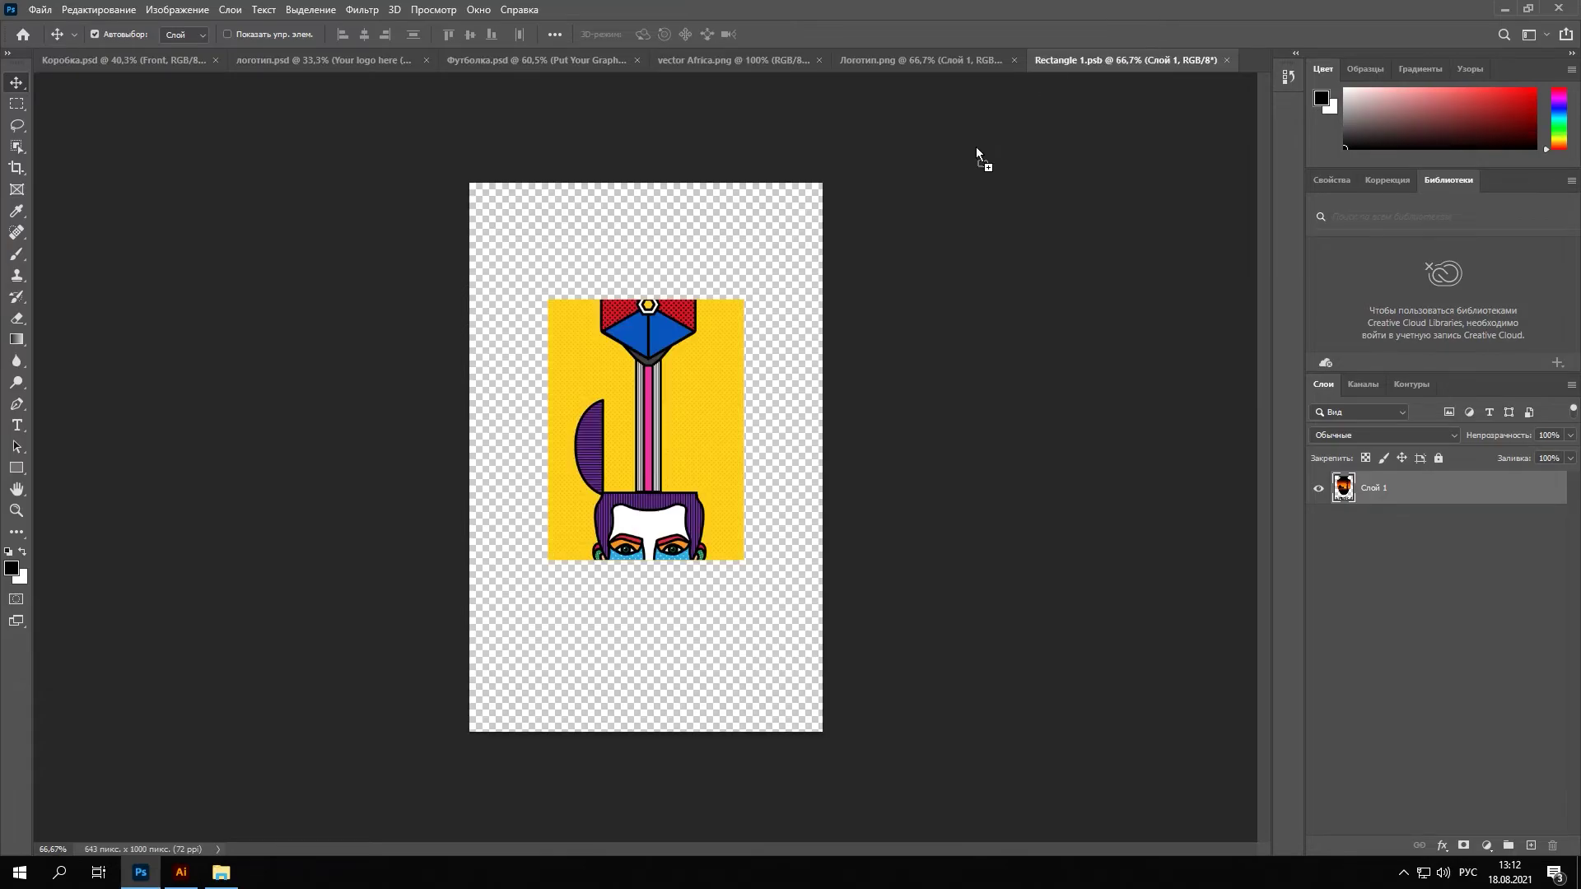
drag(717, 428, 691, 352)
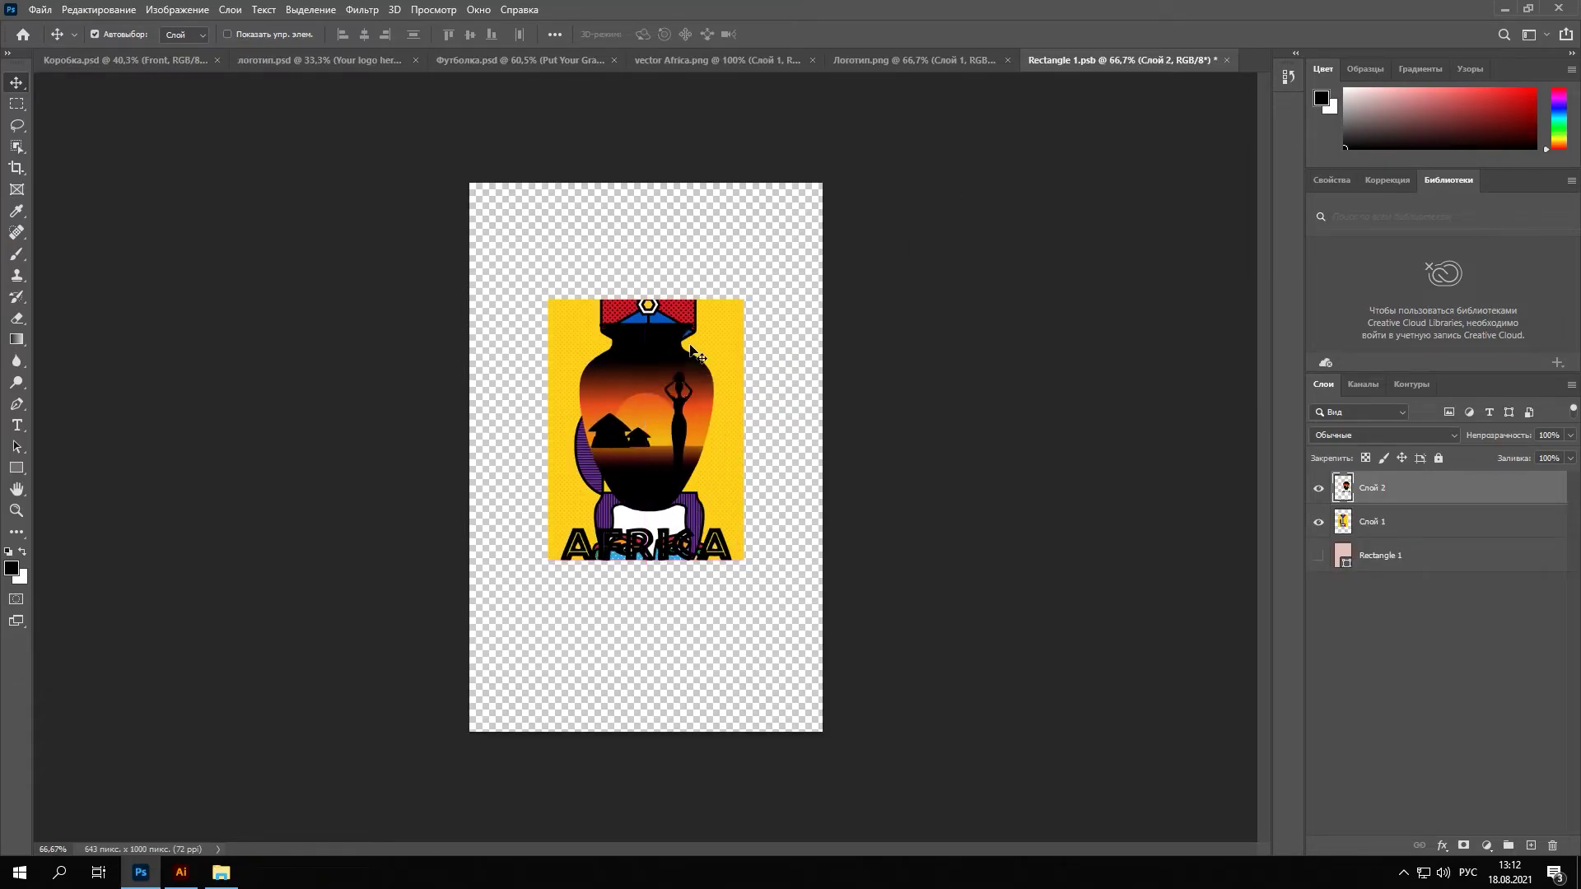
click(1474, 525)
click(1552, 845)
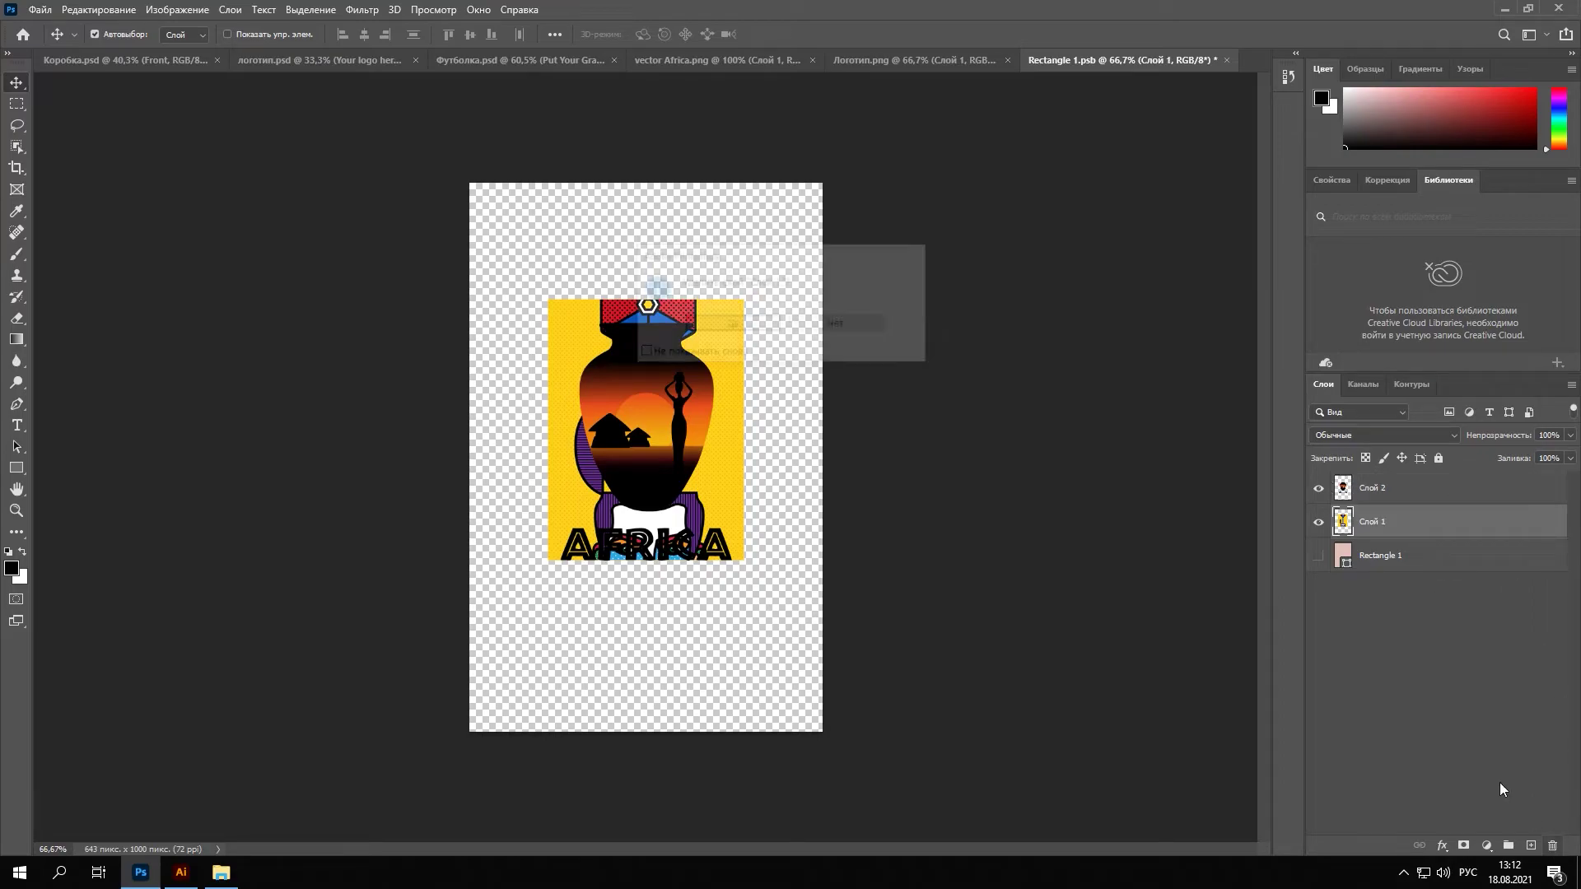
click(751, 326)
- Scale the vase logo to about 148%, save the graphic, and view the updated T-shirt
key(ctrl+t)
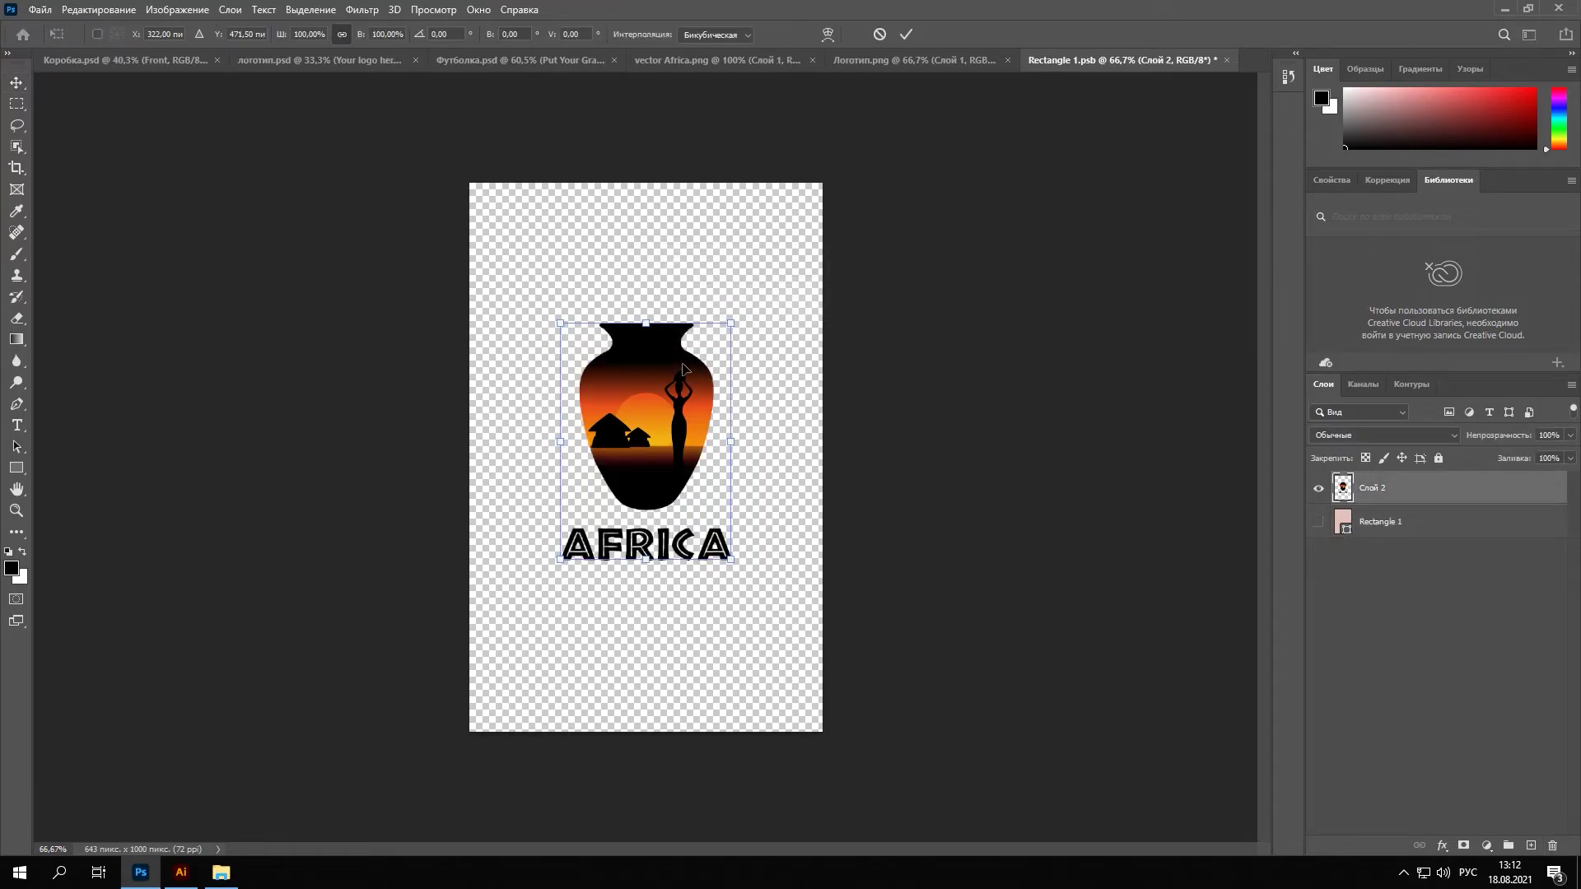
drag(733, 326, 774, 261)
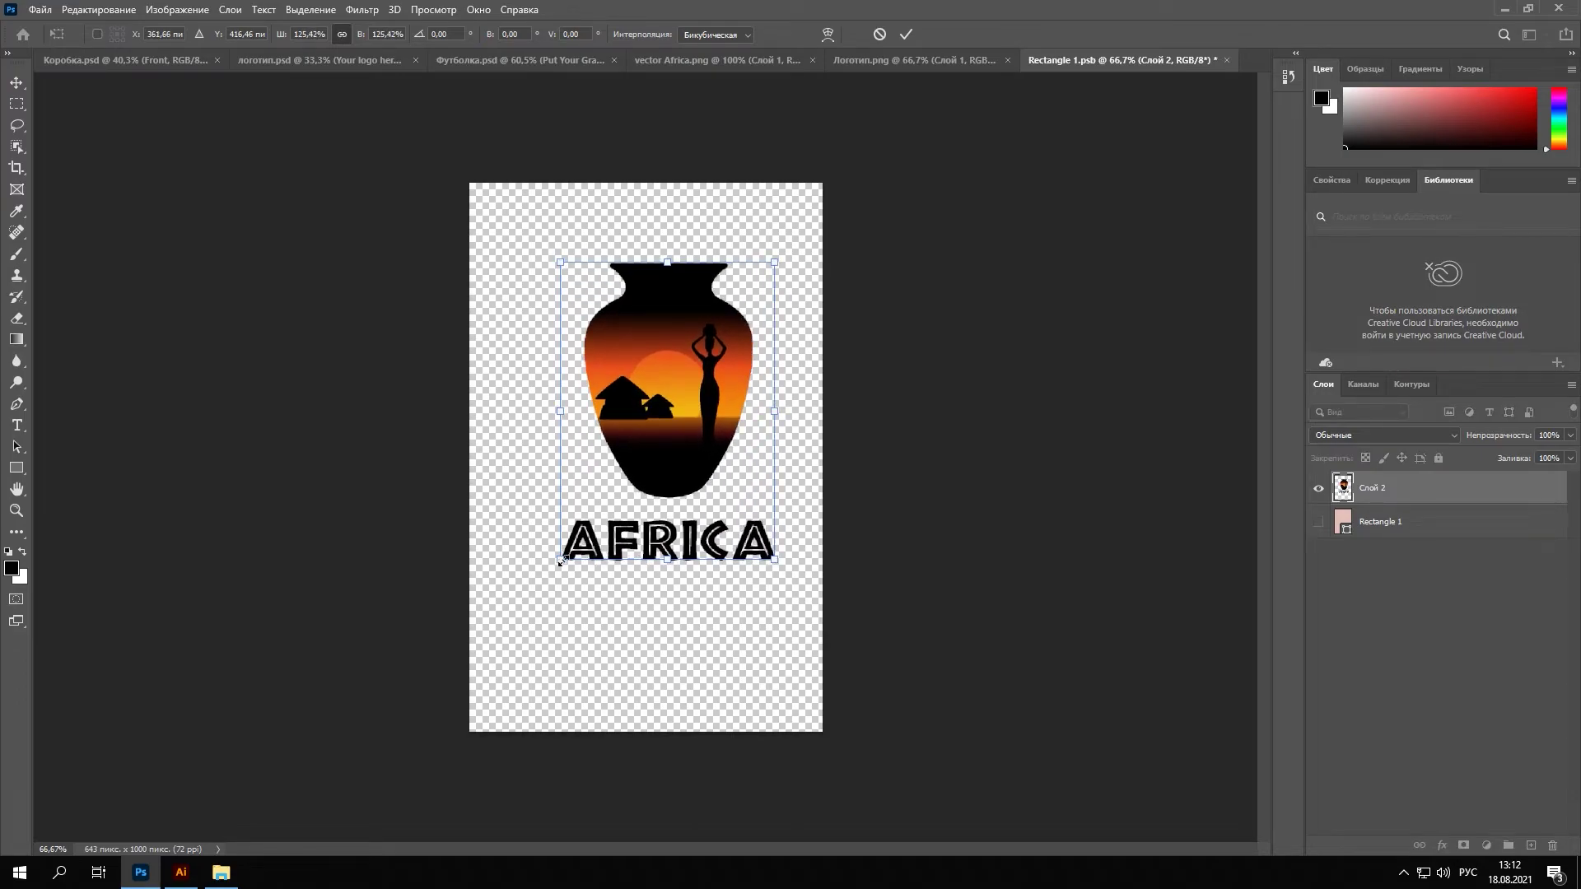
drag(560, 562, 530, 618)
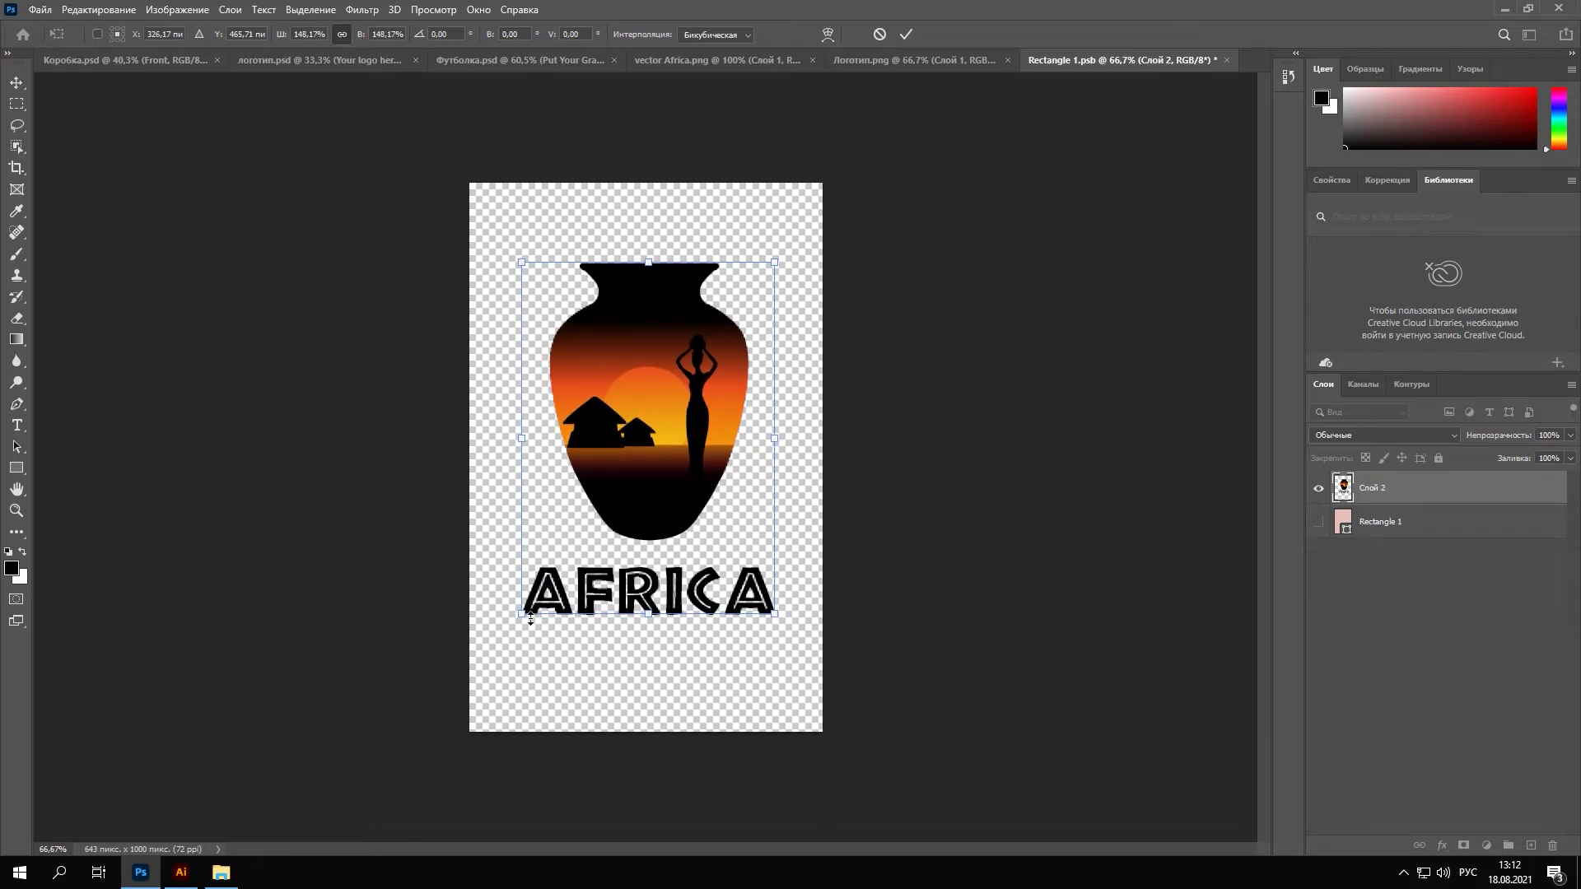
key(Return)
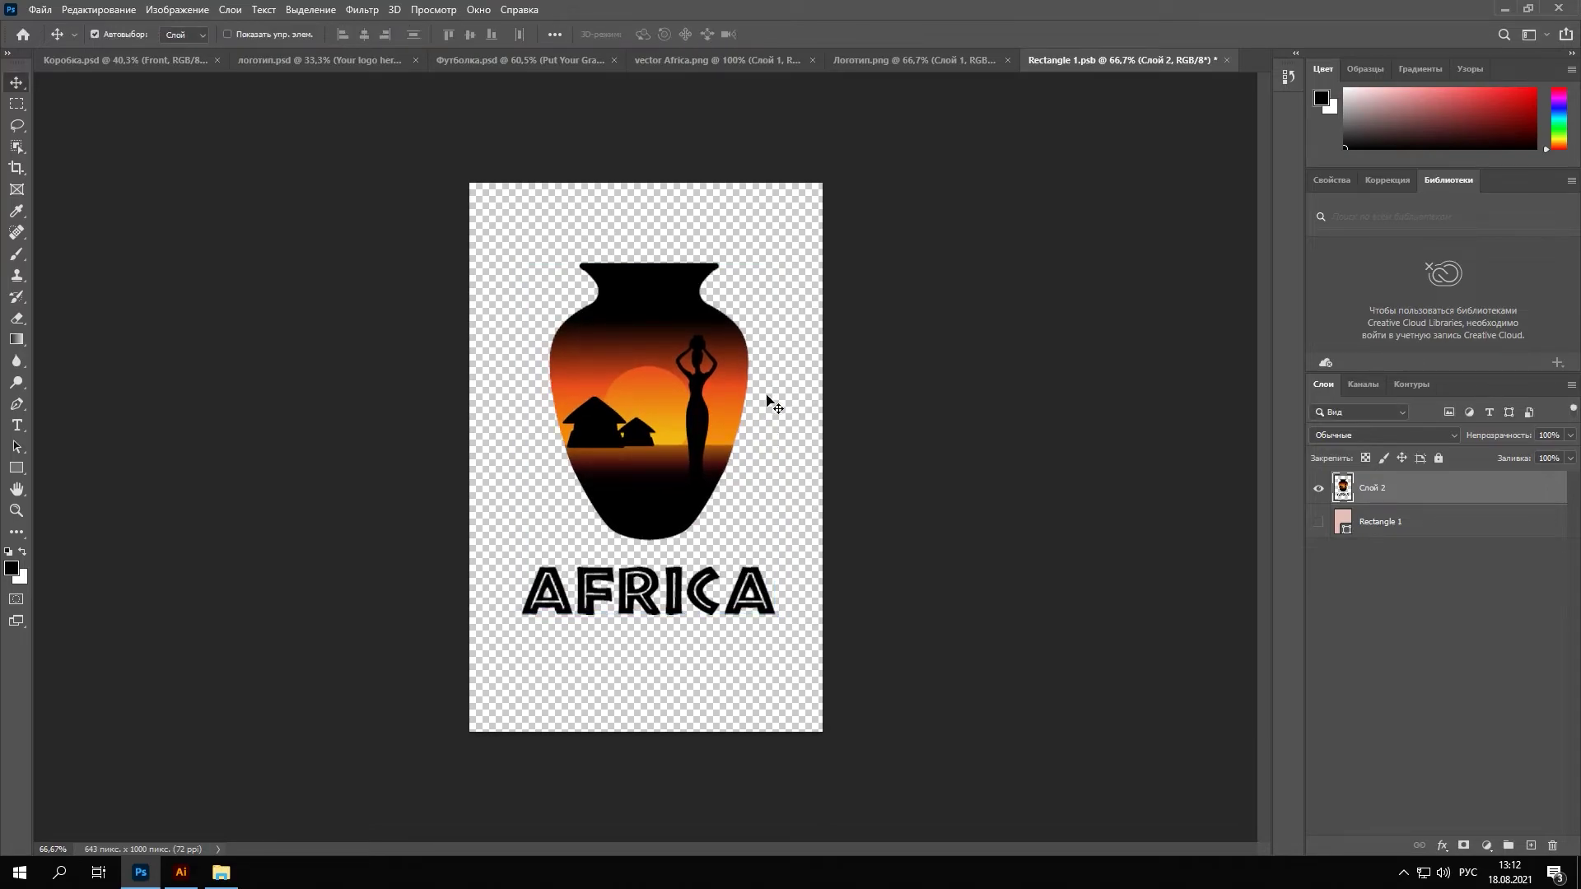
click(1225, 61)
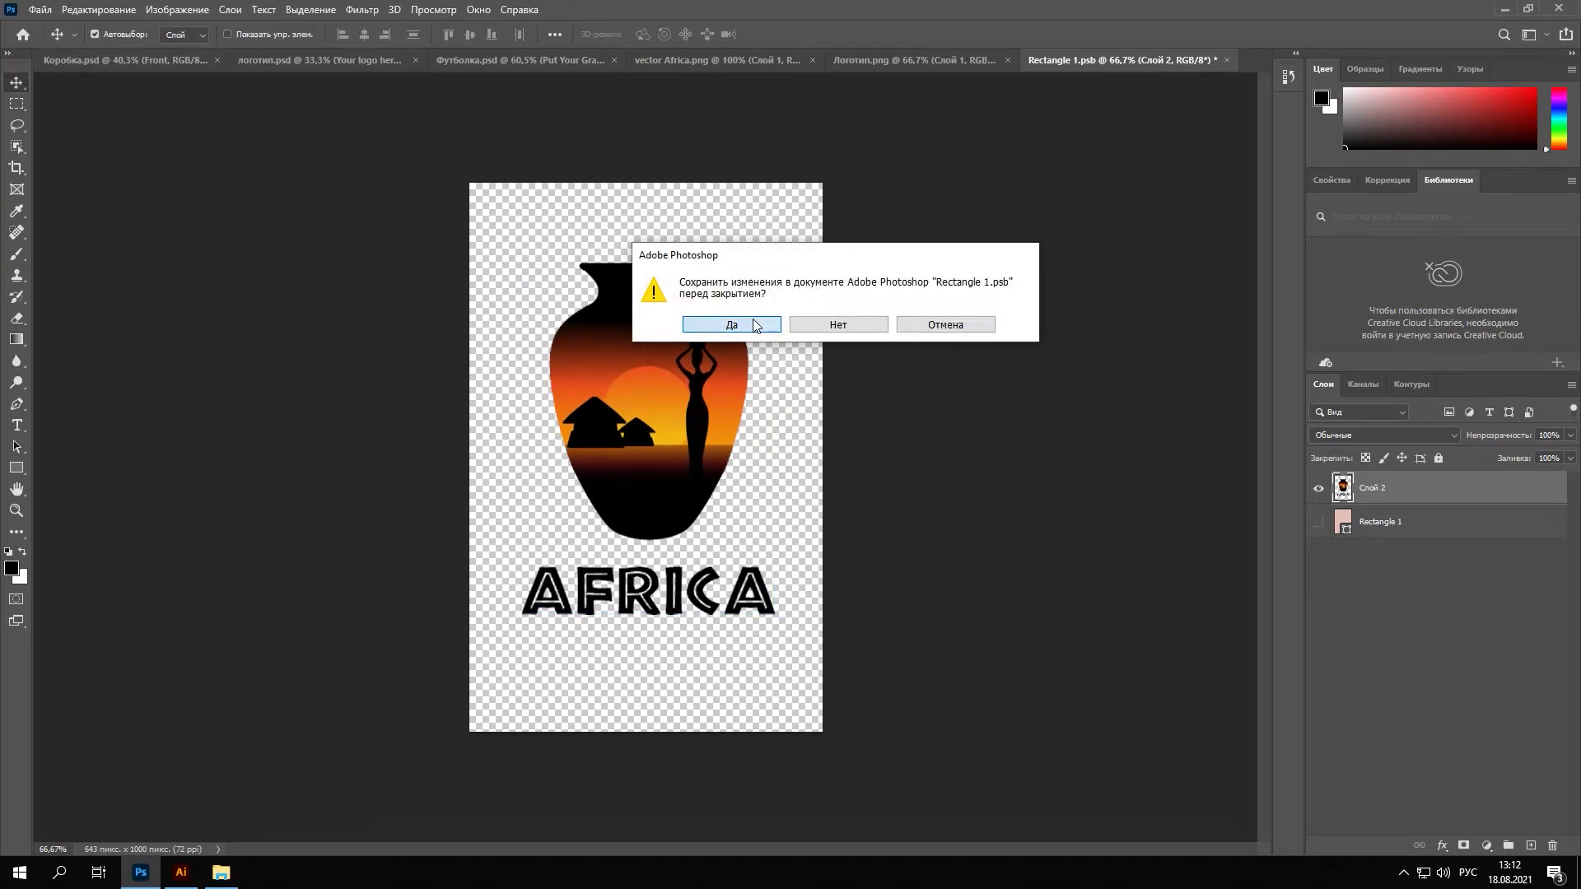
click(710, 323)
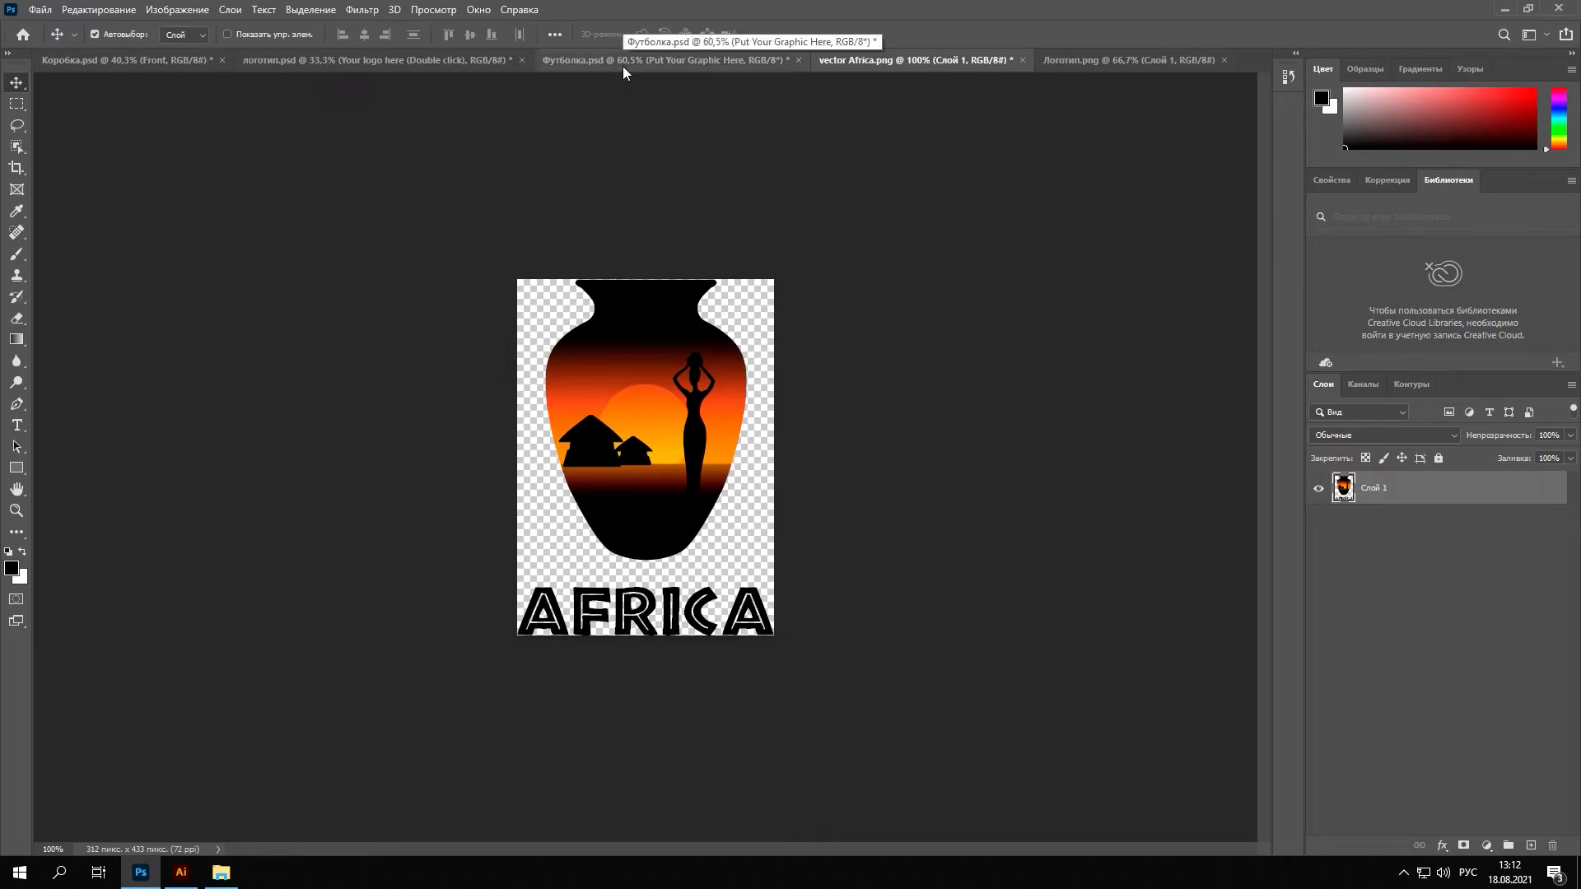
click(622, 66)
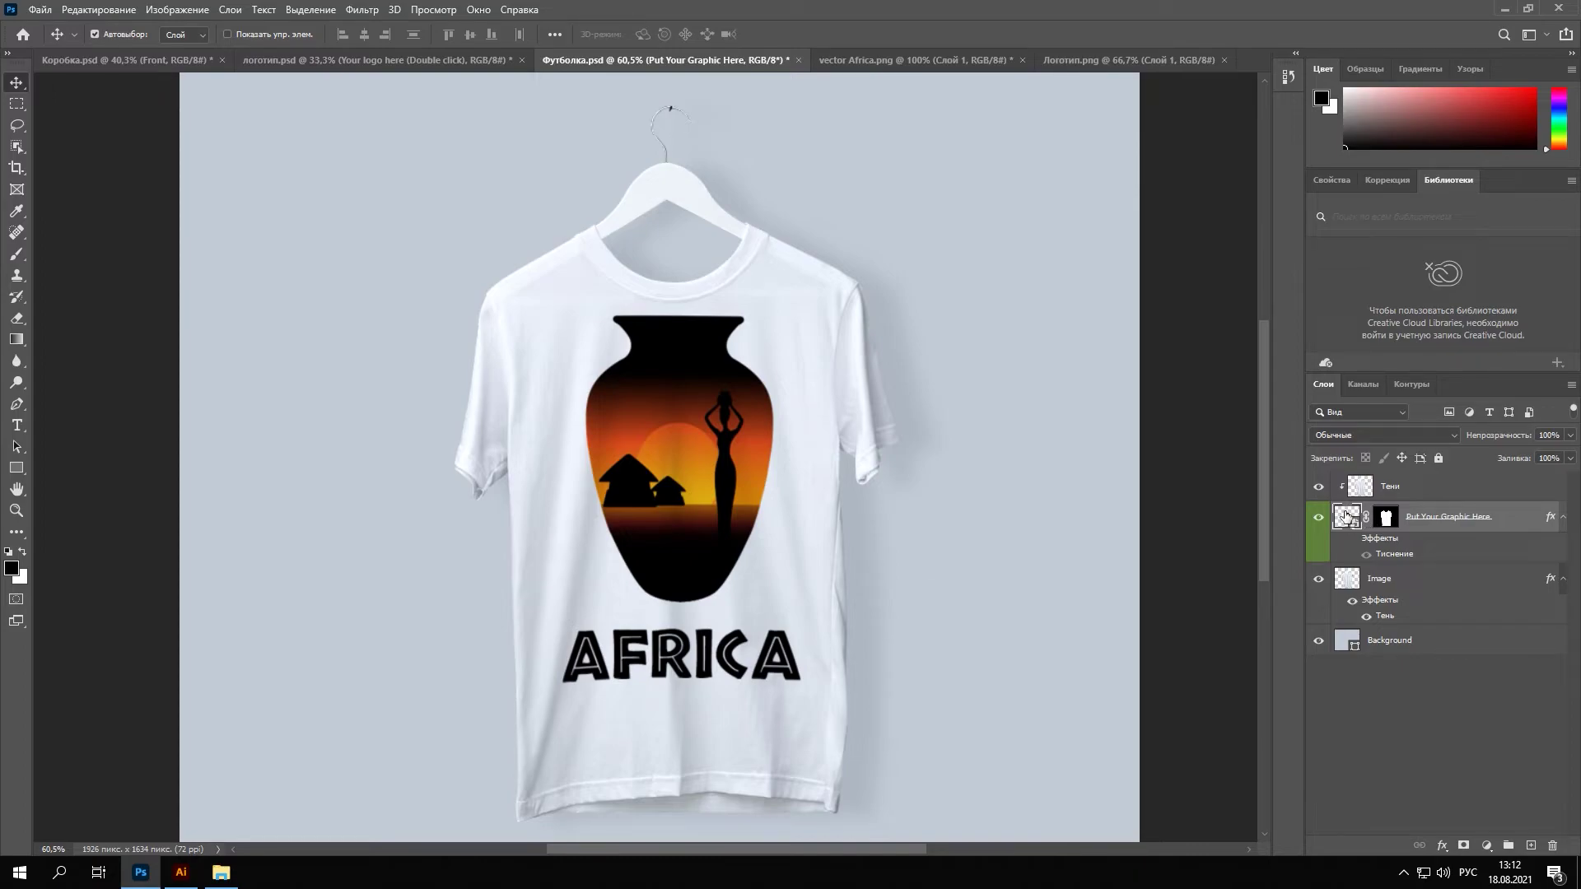
- Shrink the vase logo to about 35%, move it to the lower-left hem, and save the smart object
double_click(1347, 517)
click(856, 401)
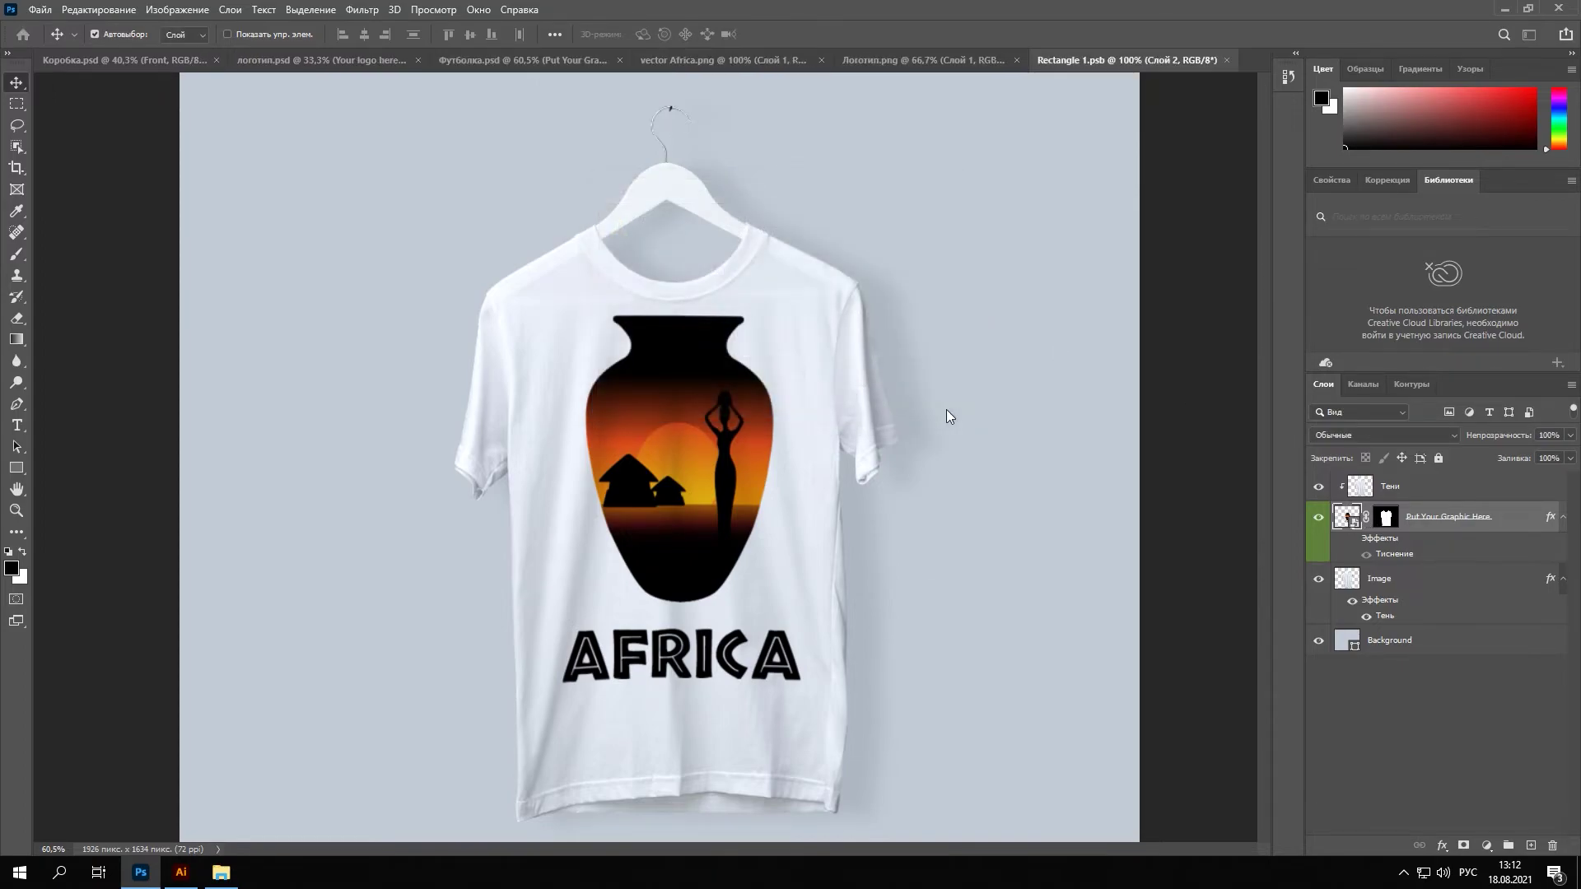
key(ctrl+t)
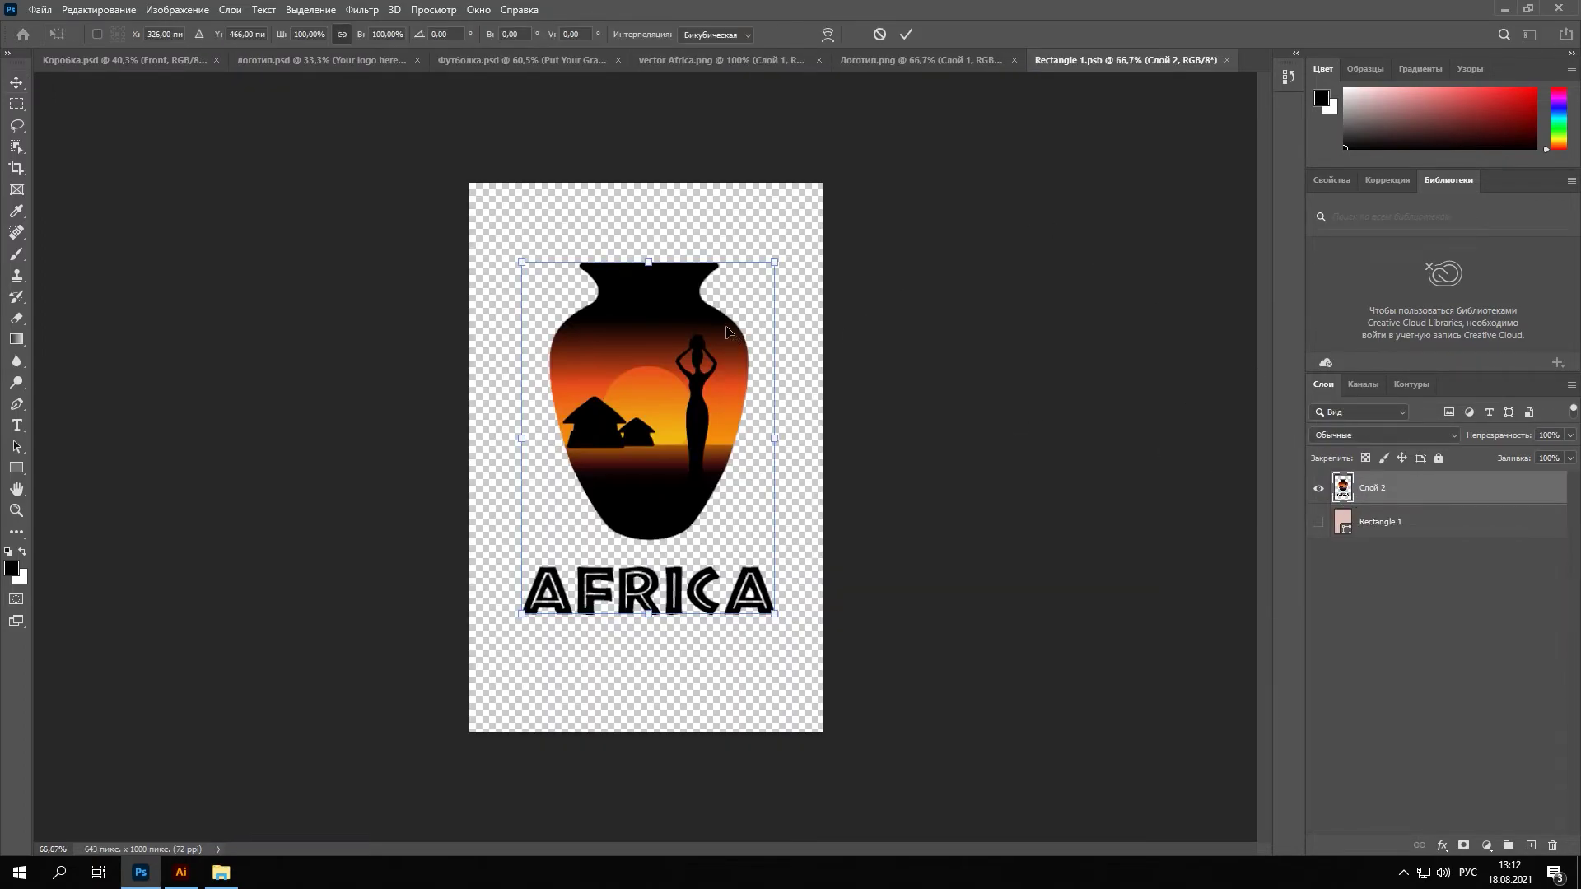
drag(774, 265, 708, 353)
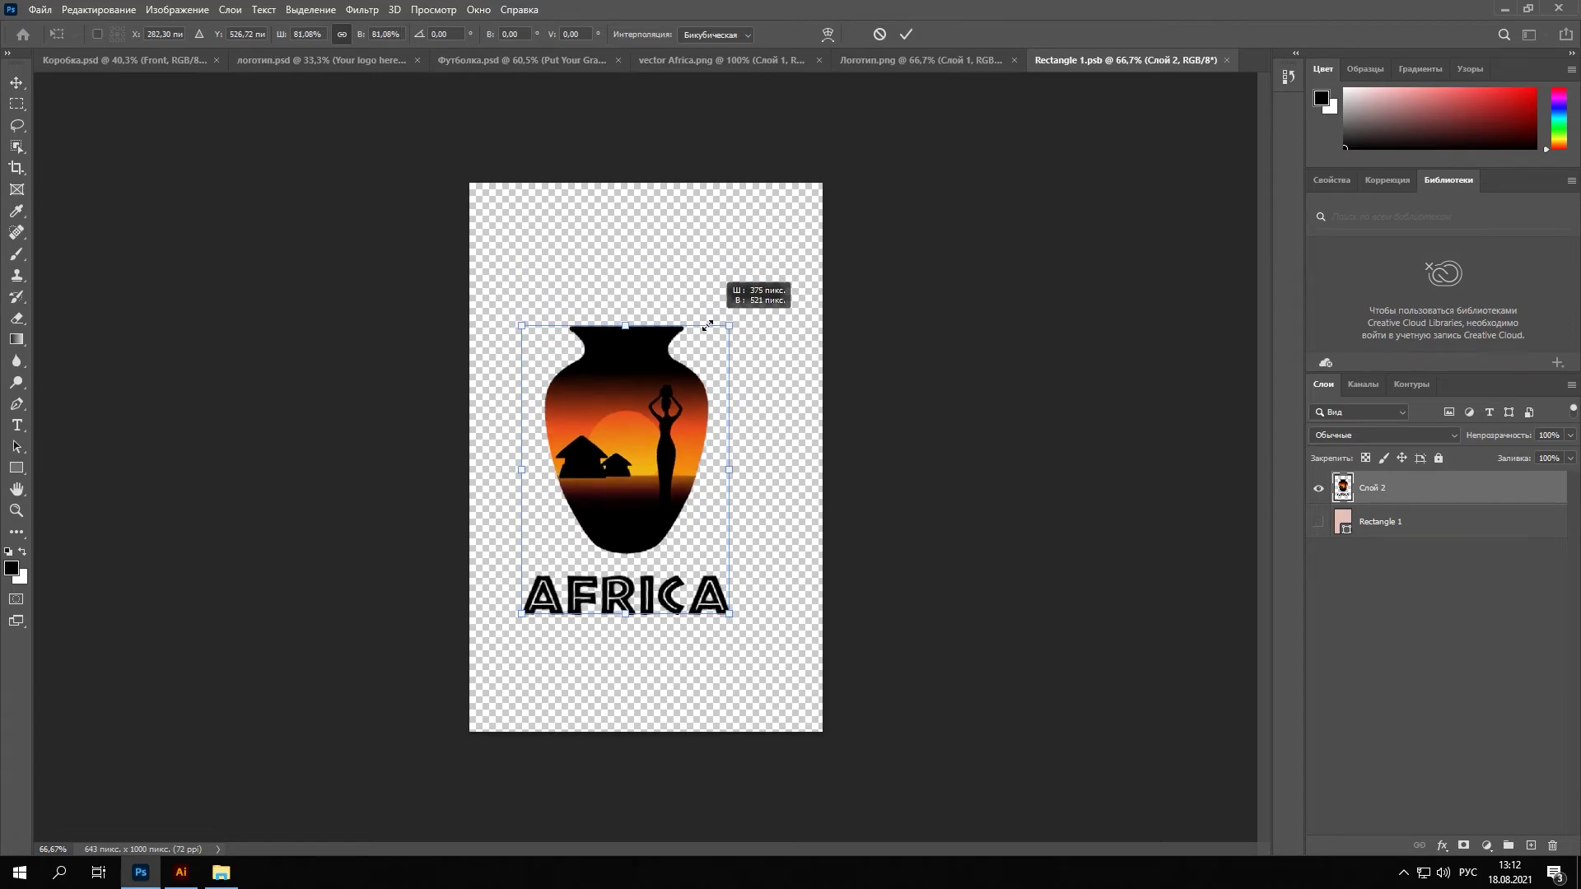
mouse_move(635, 442)
mouse_down()
mouse_move(665, 496)
mouse_move(667, 374)
mouse_up()
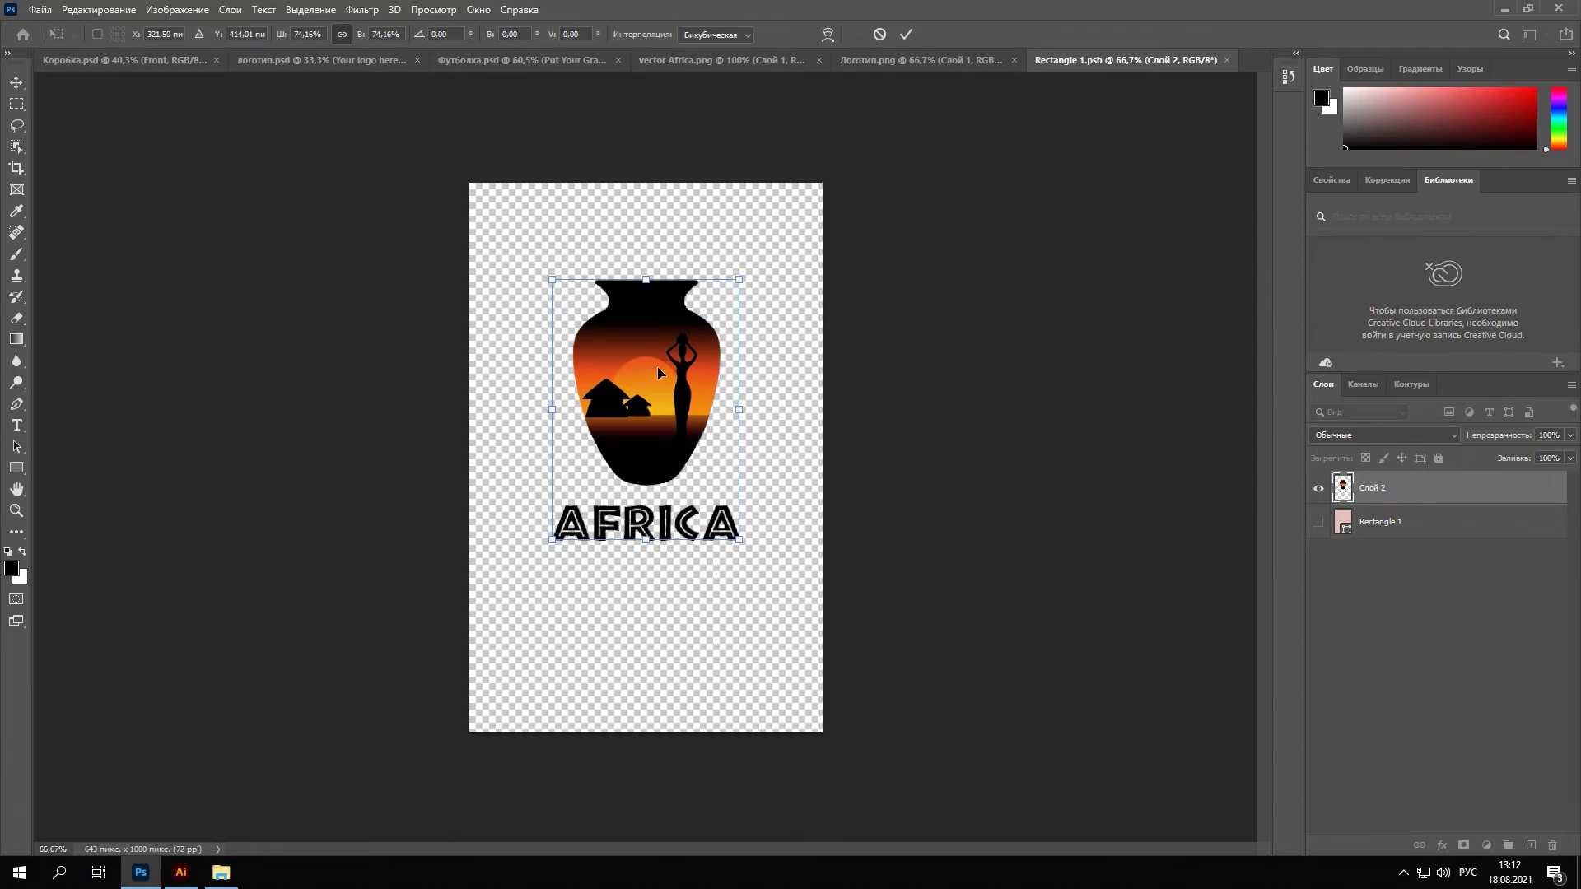
mouse_move(657, 373)
mouse_down()
mouse_move(623, 500)
mouse_move(651, 469)
mouse_move(656, 451)
mouse_move(551, 594)
mouse_up()
key(Return)
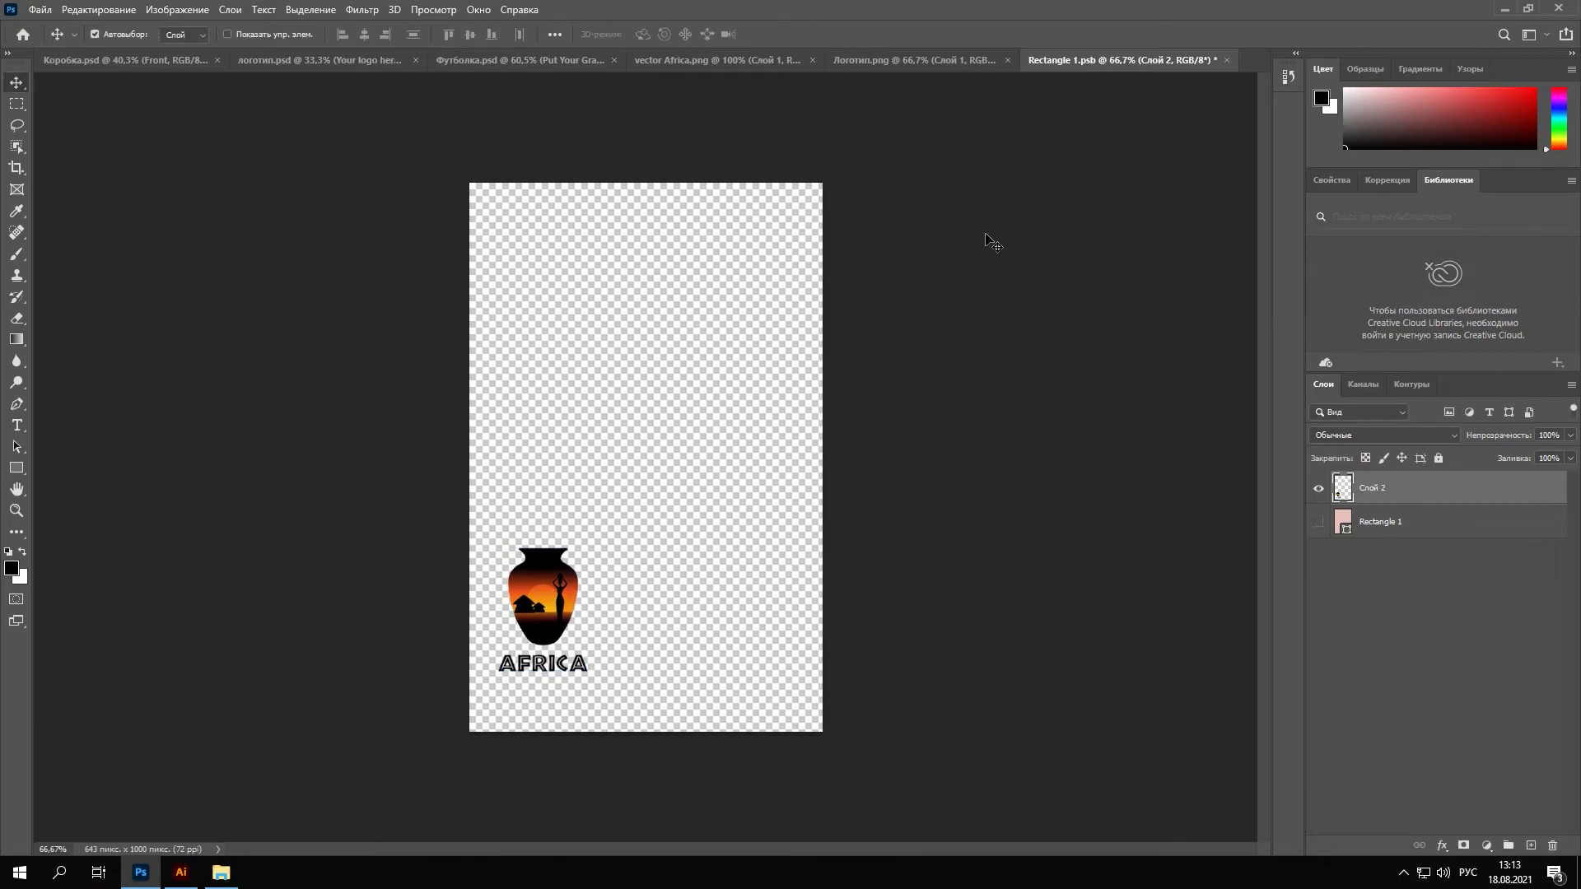
click(1226, 60)
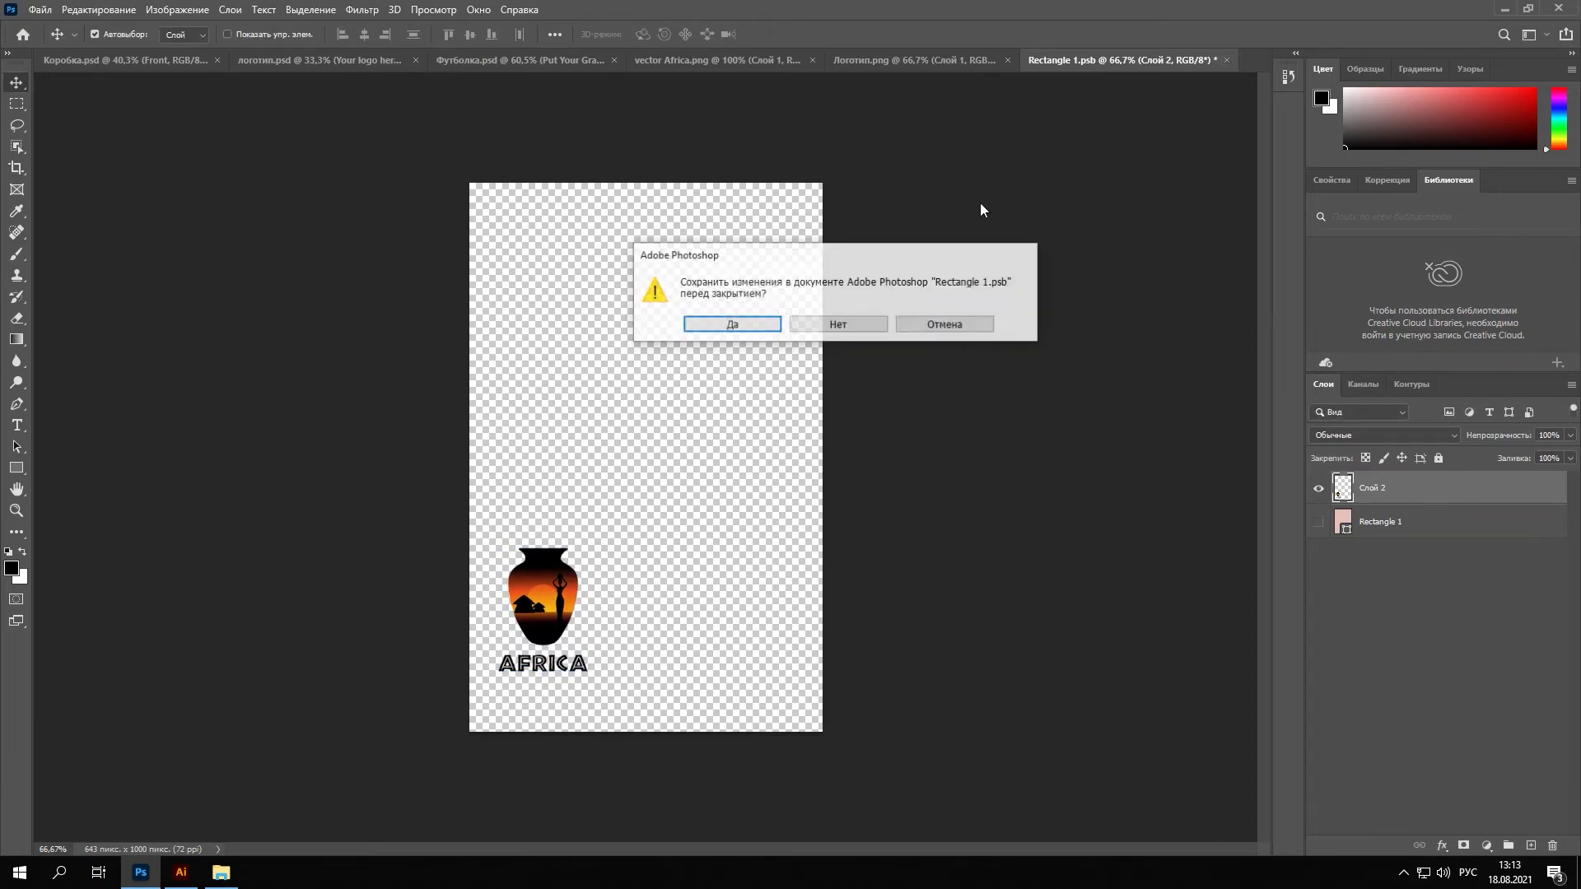
click(733, 323)
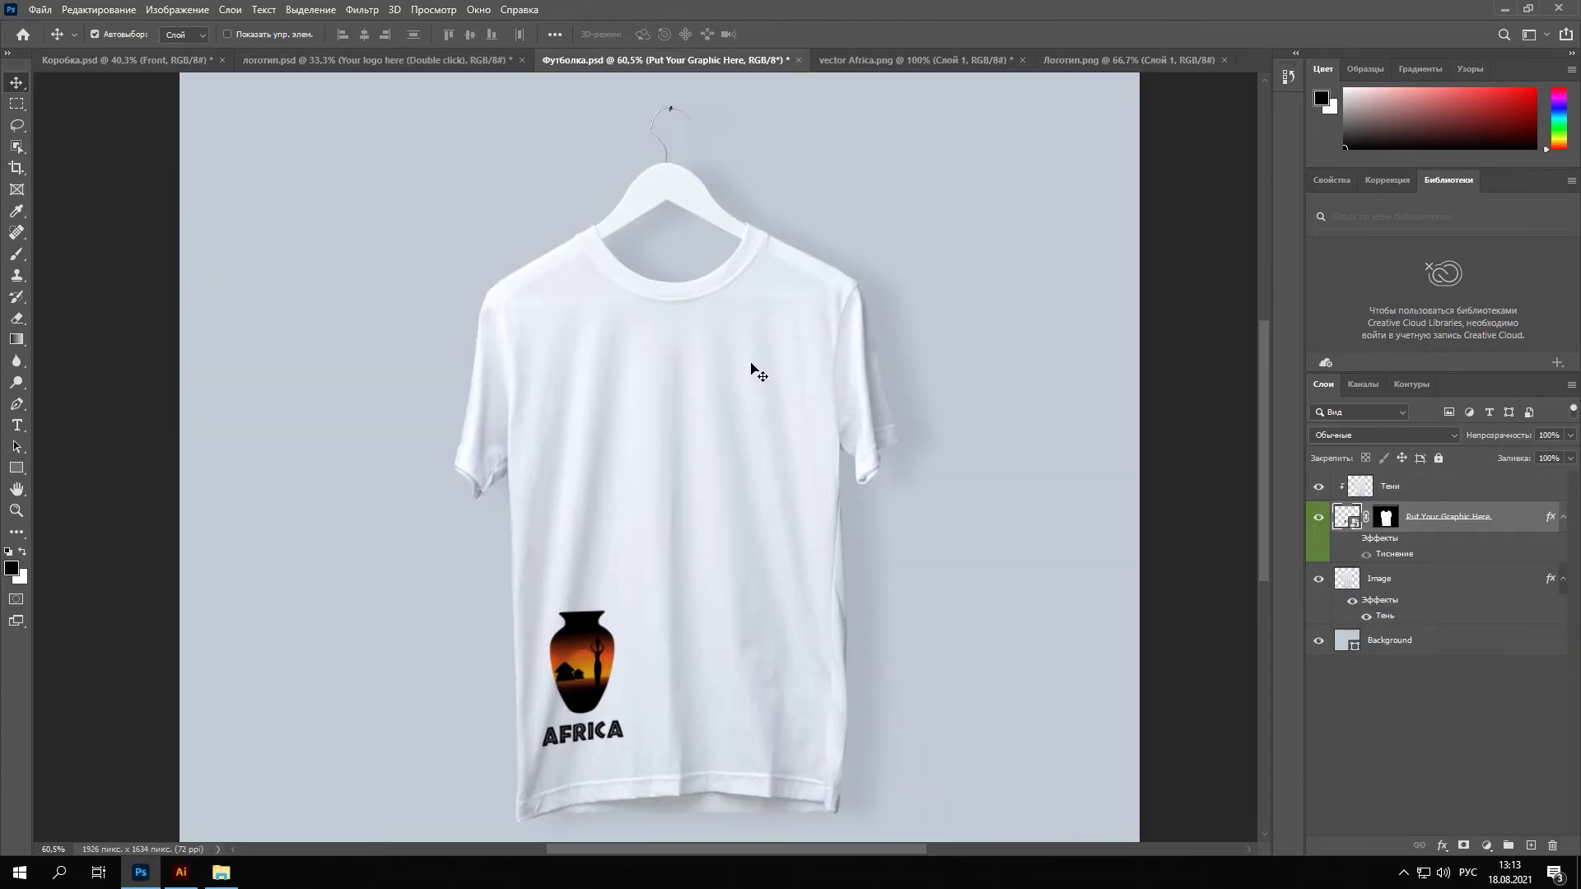
- Return to the T-shirt mockup and open the AFRICA graphic's smart object contents
click(1111, 65)
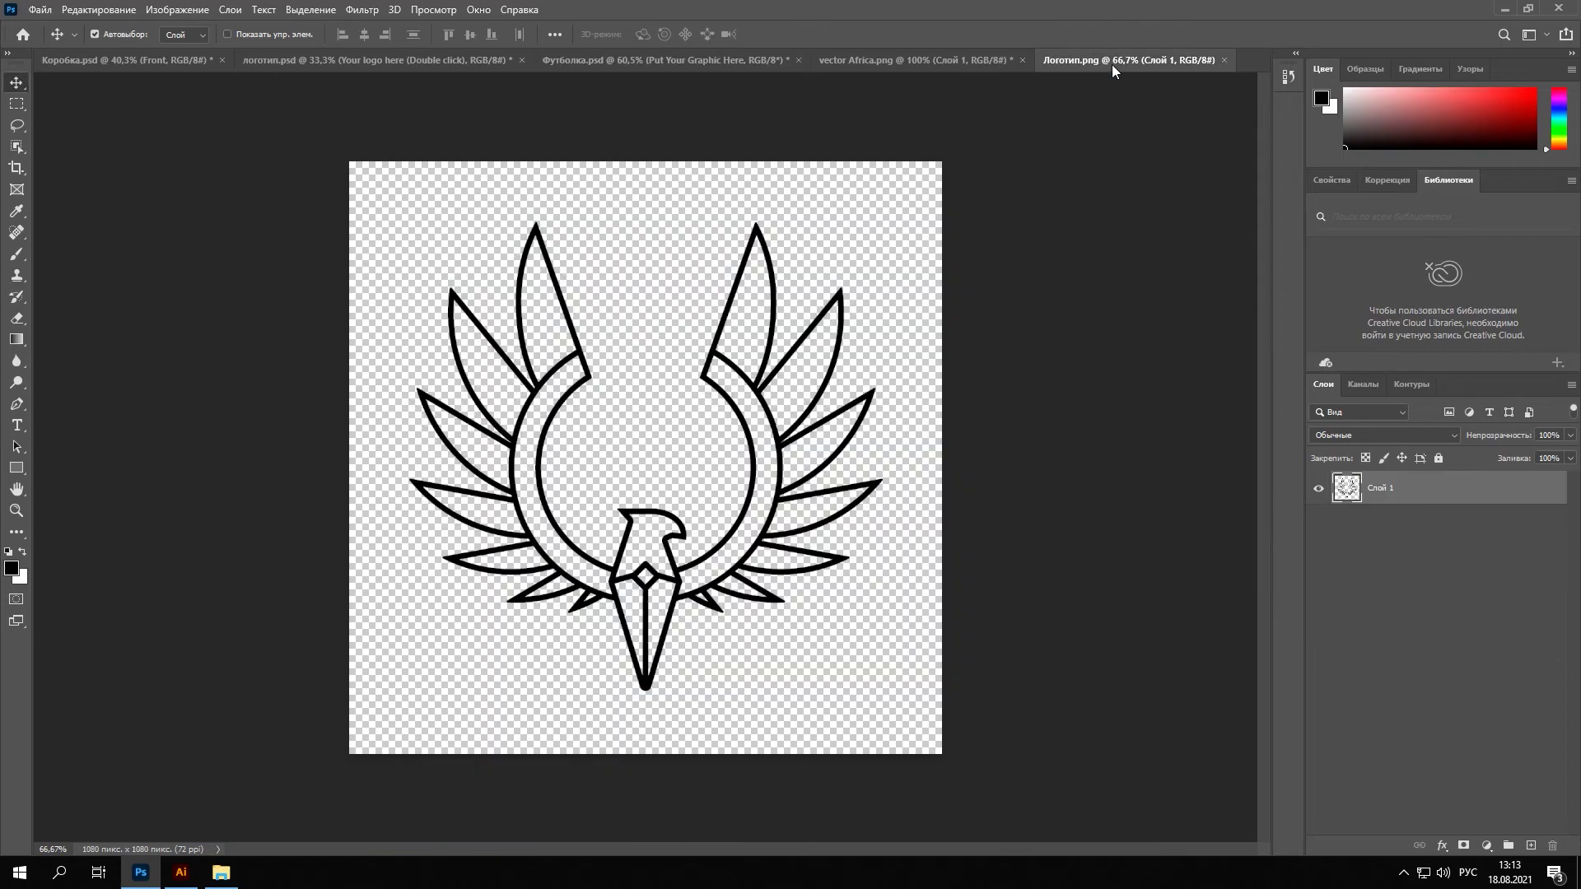
click(744, 60)
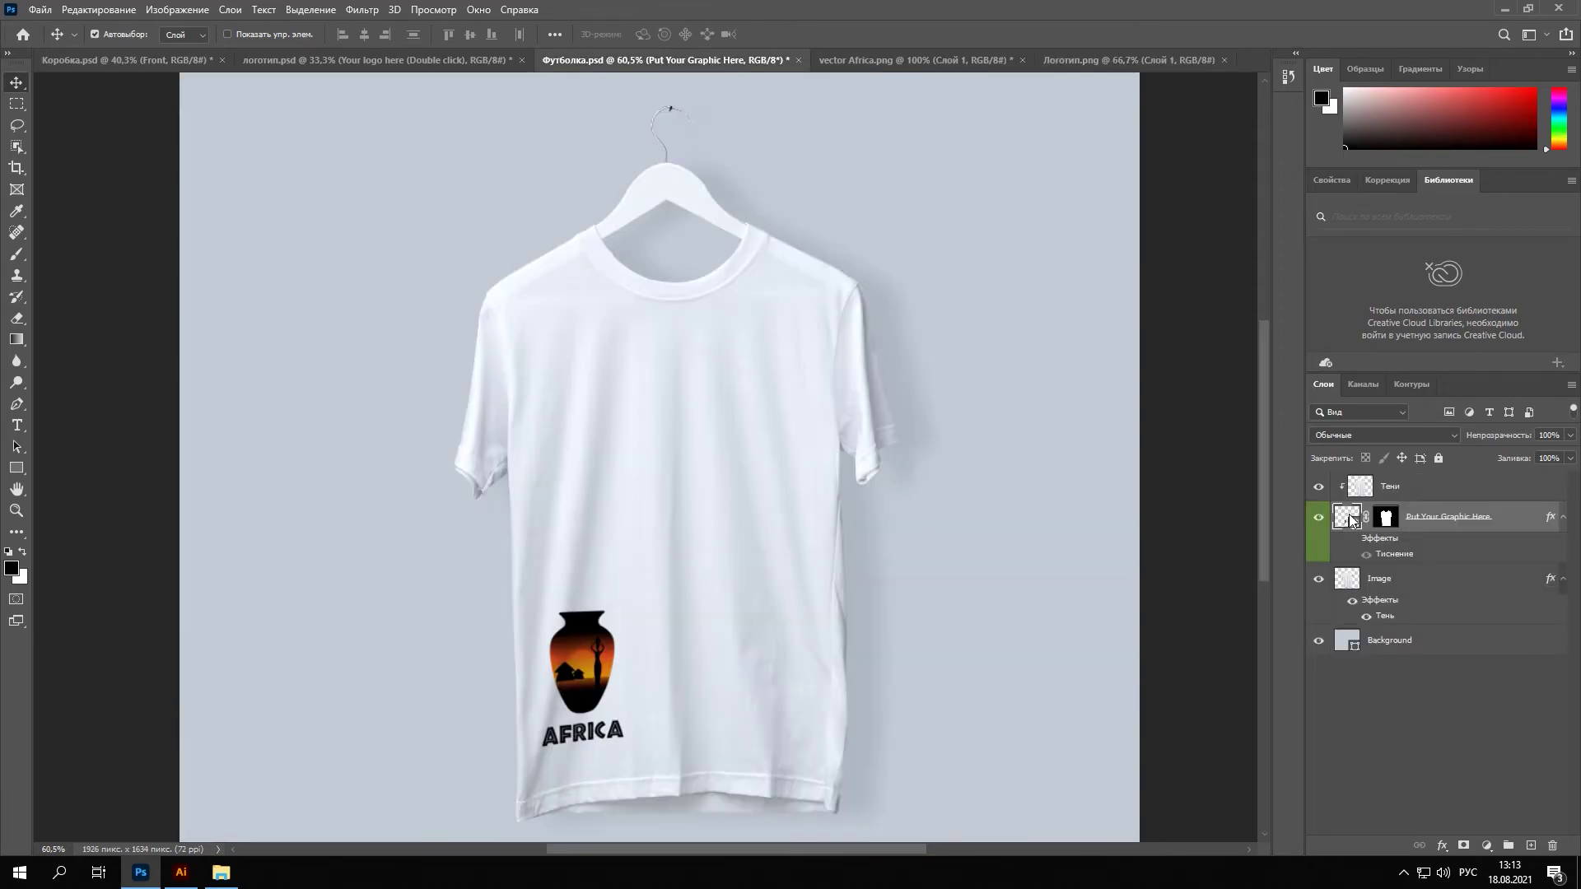
double_click(1348, 514)
click(839, 402)
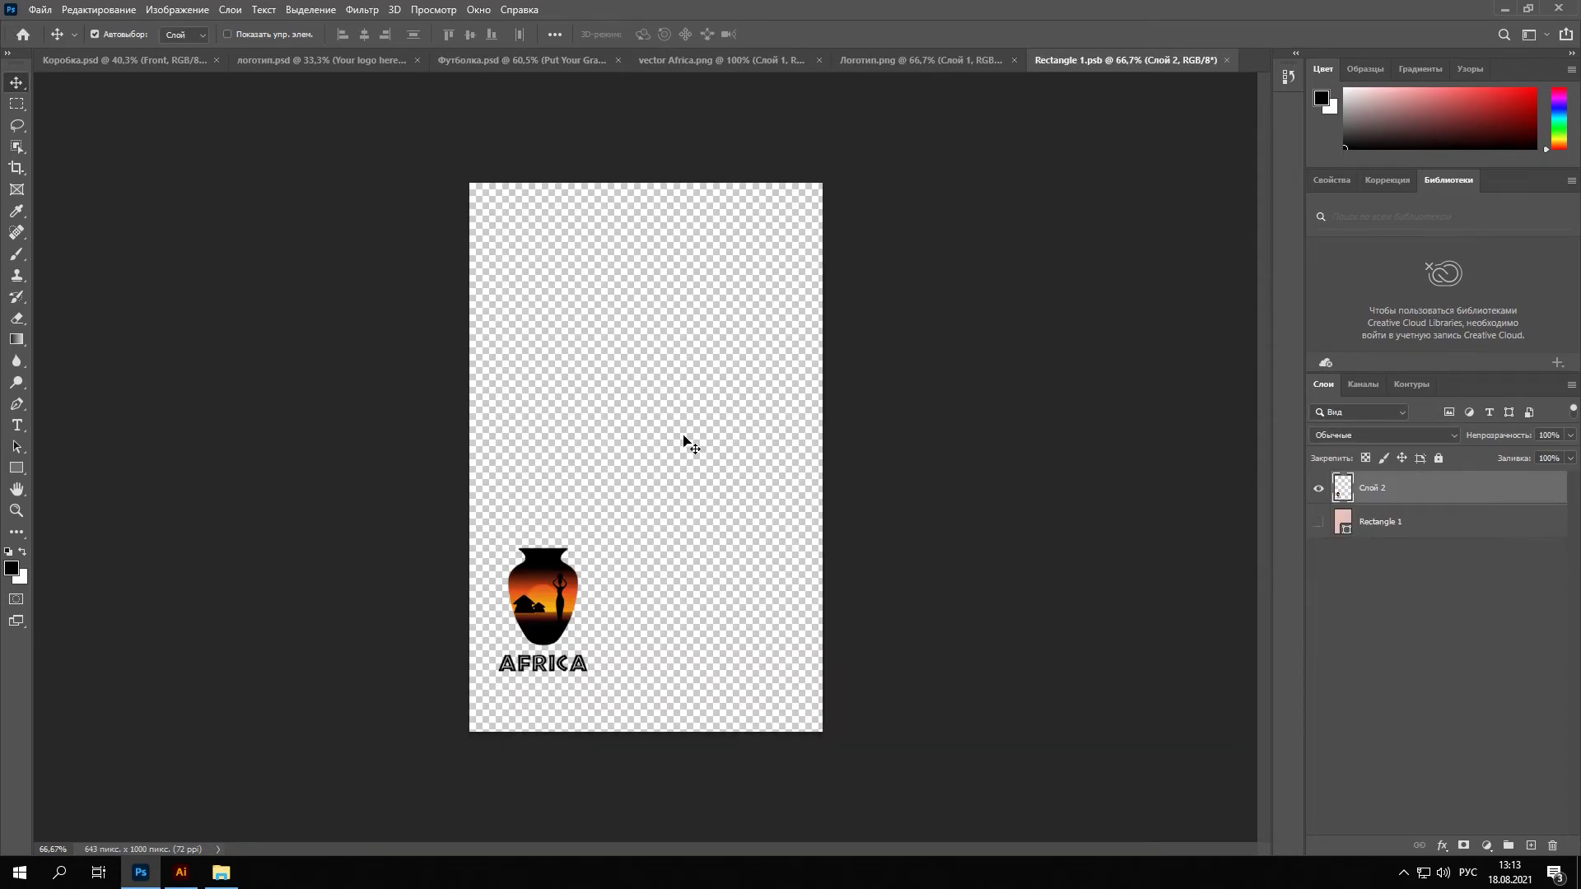
- Move the AFRICA logo to the upper right, scale it to 70%, and save it back to the shirt
drag(543, 604, 740, 331)
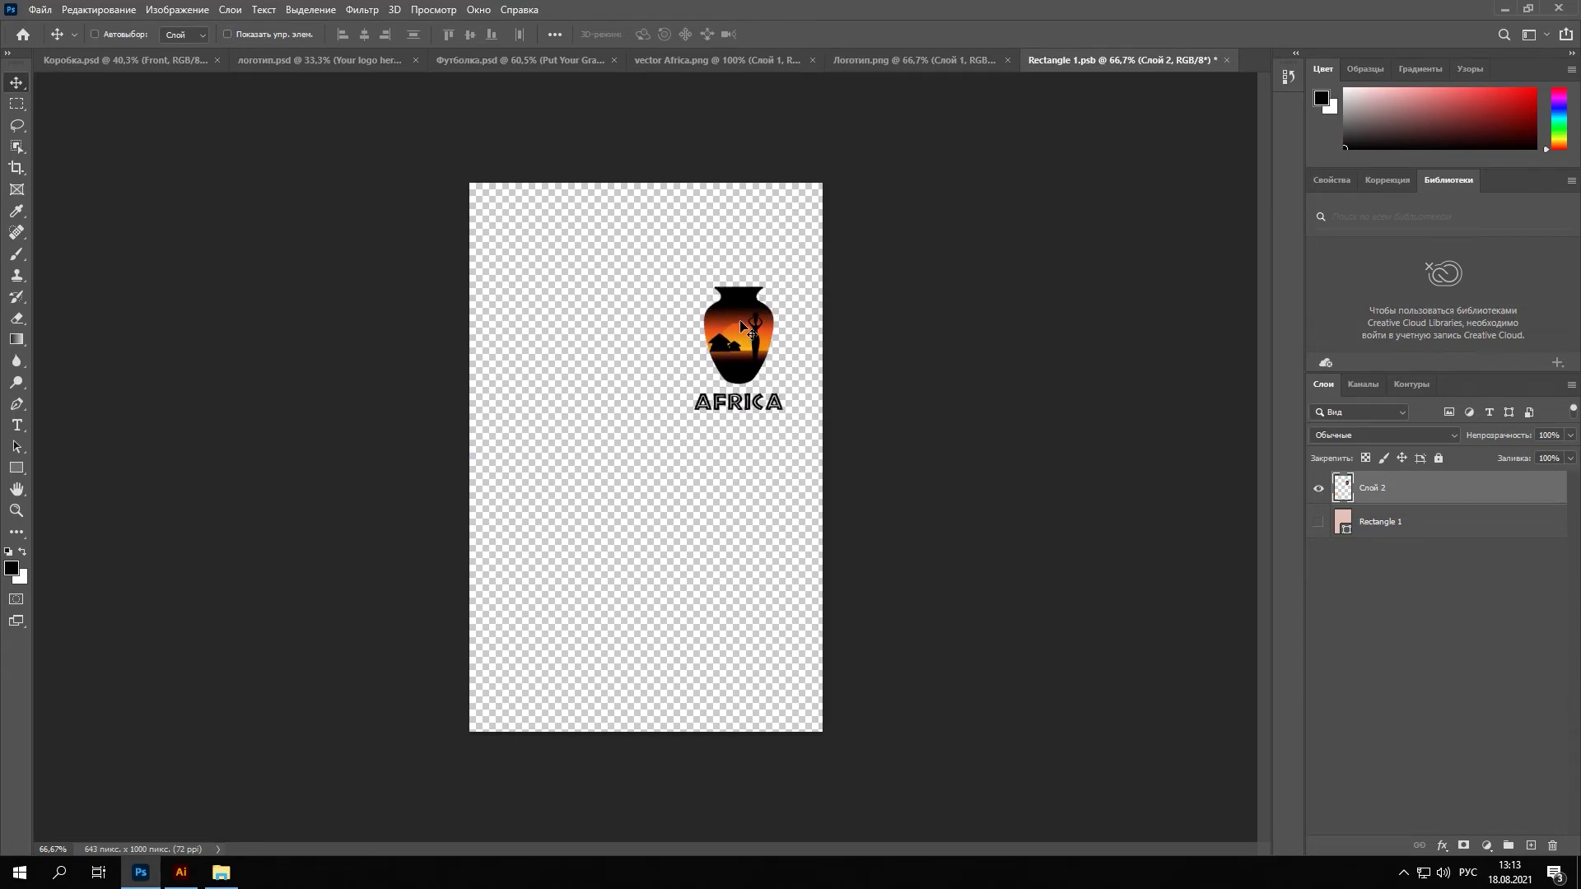
key(ctrl+t)
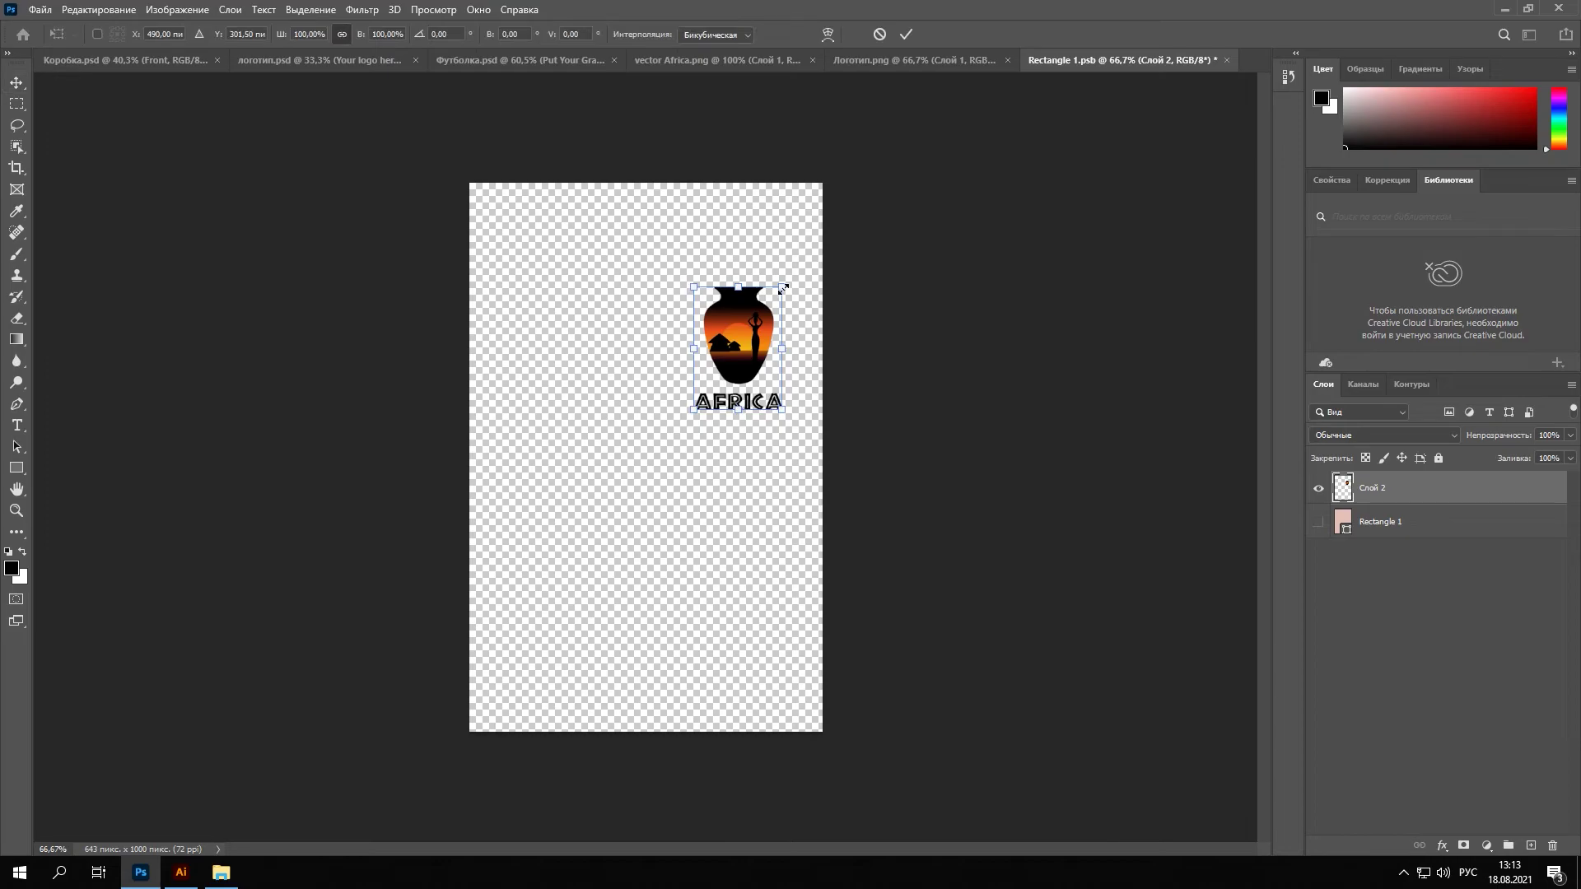
mouse_move(782, 288)
mouse_down()
mouse_move(755, 290)
mouse_move(743, 346)
mouse_up()
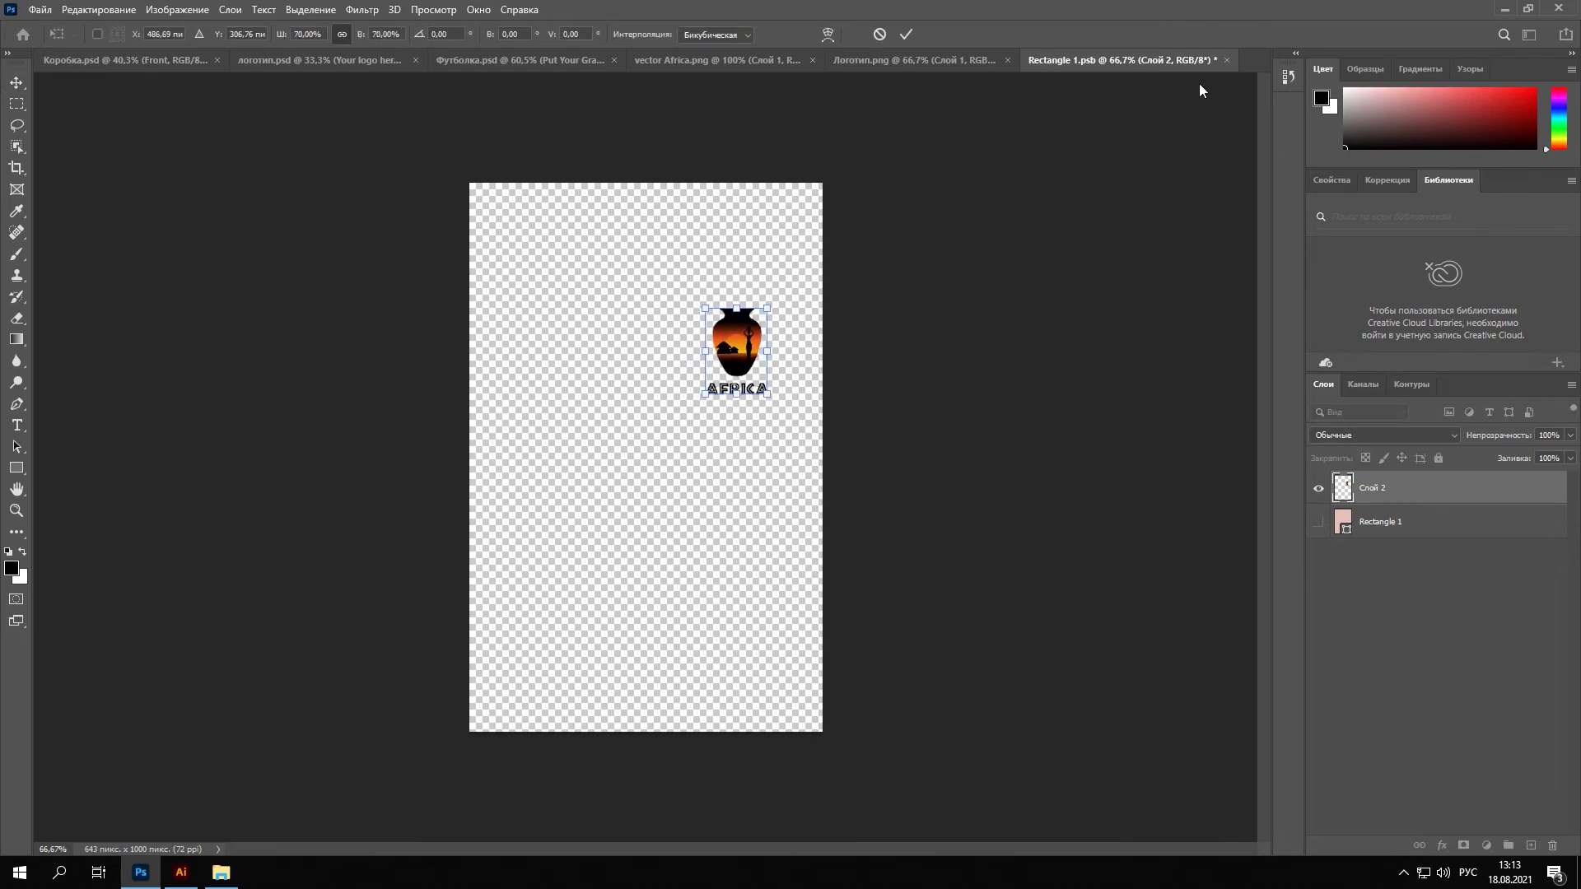
key(Return)
click(1225, 64)
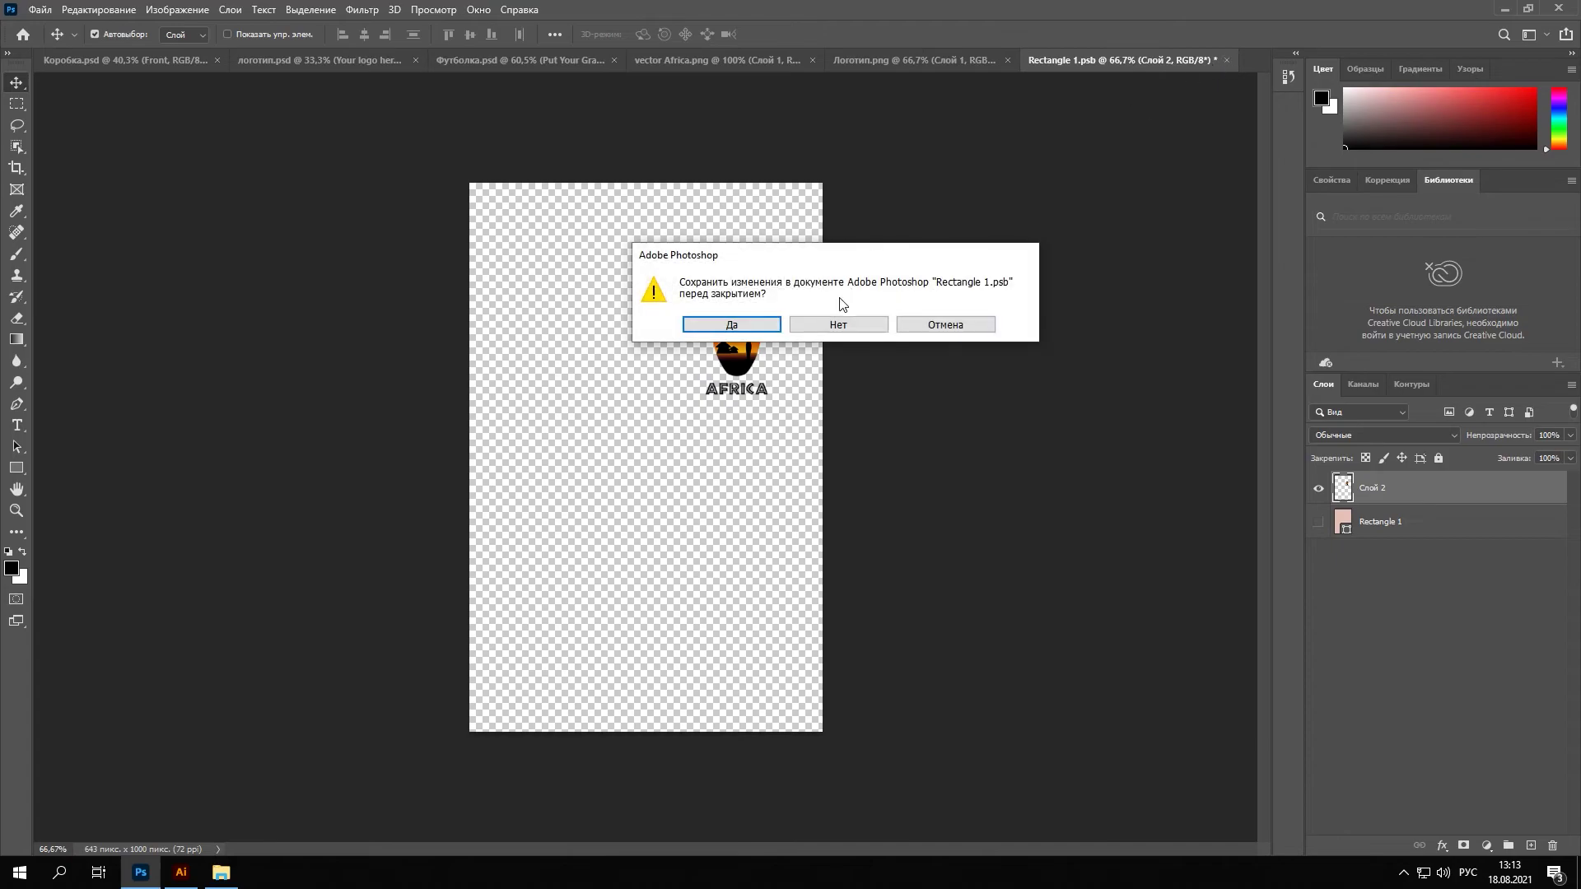
click(766, 328)
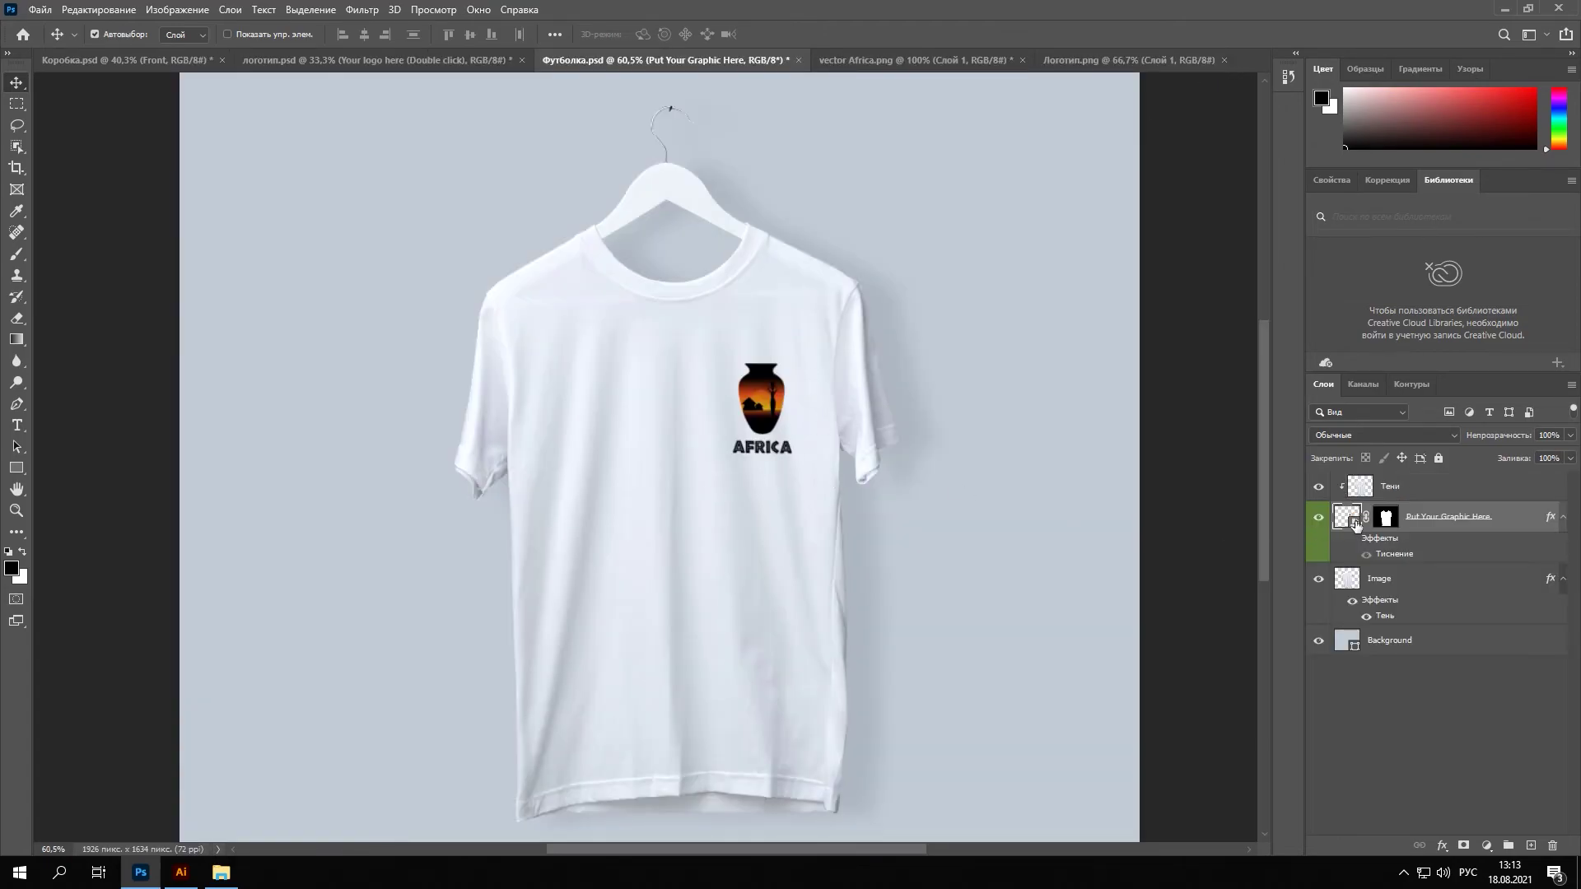
- In the reopened smart object, enlarge the AFRICA logo to 339.56% and centre it on the canvas
double_click(1348, 521)
key(Return)
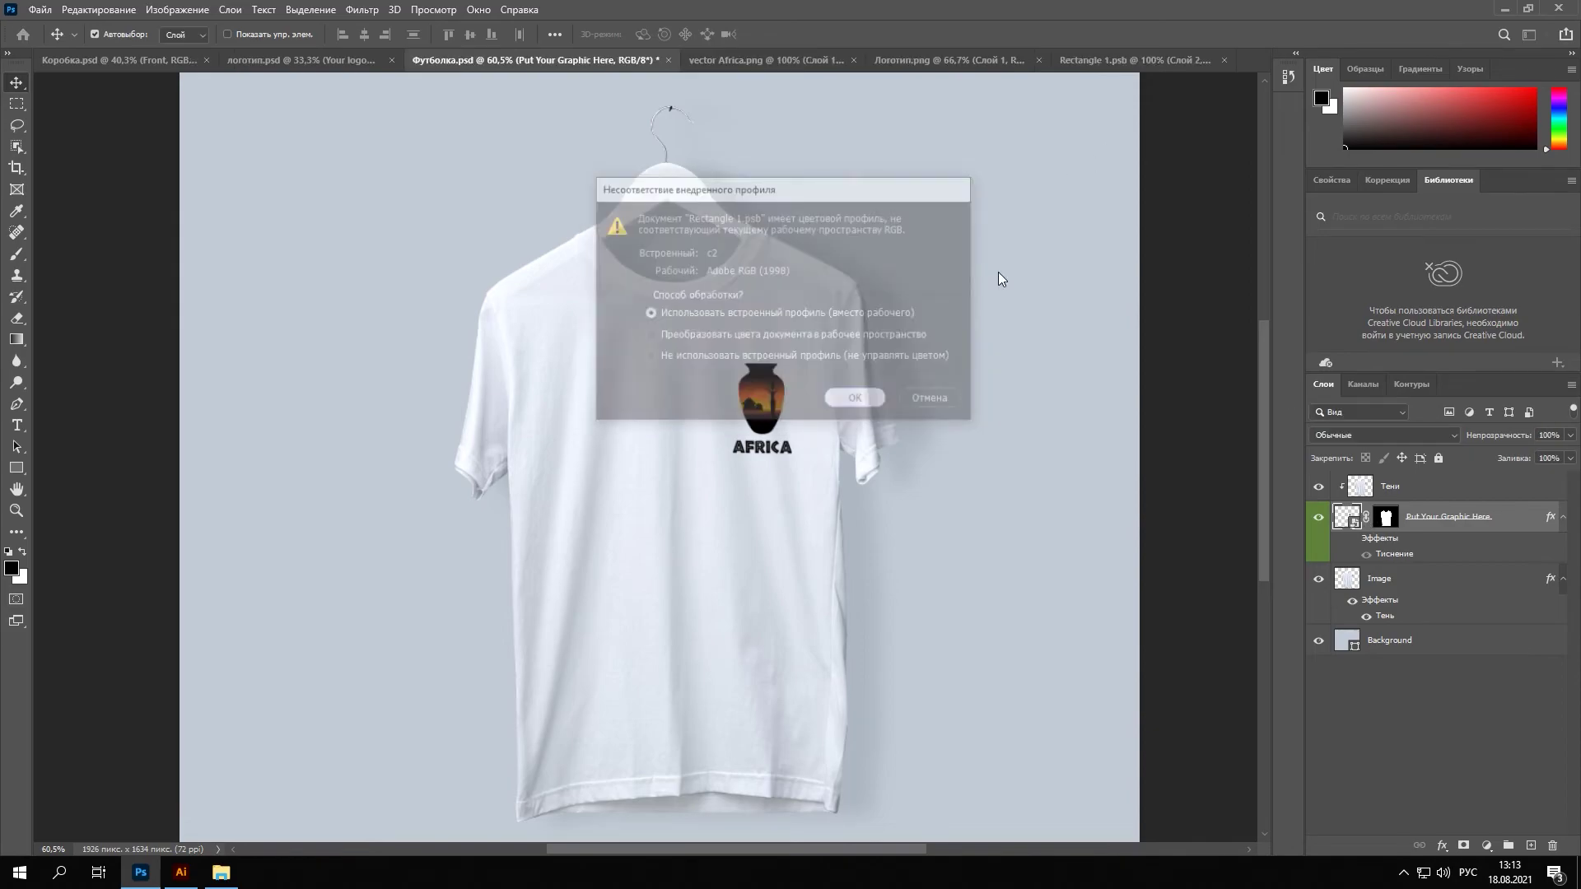
key(ctrl+t)
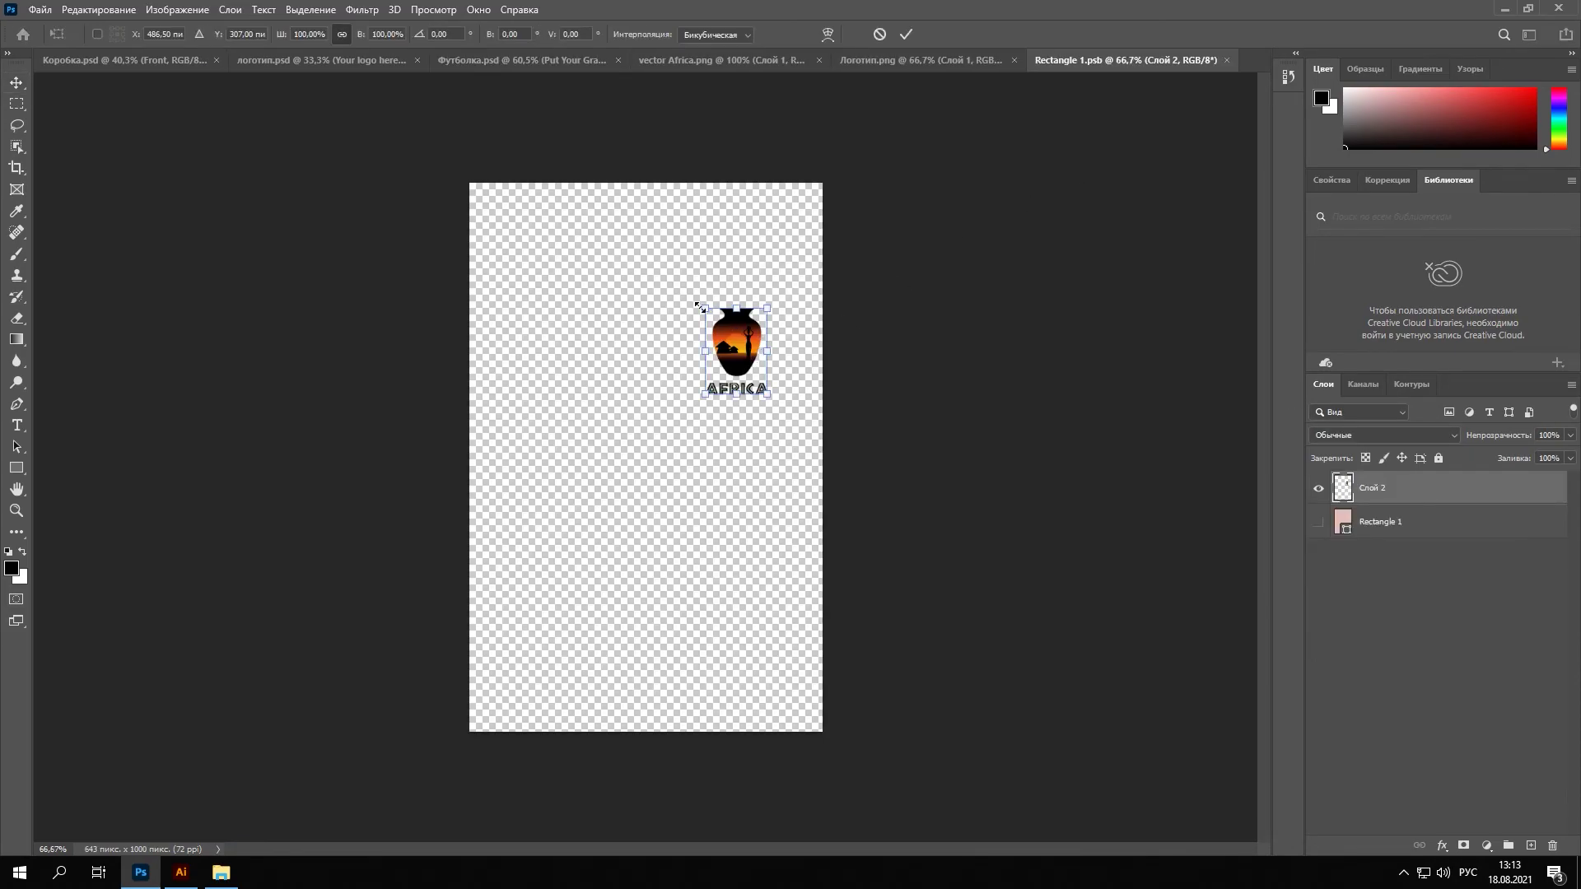
drag(699, 307, 557, 100)
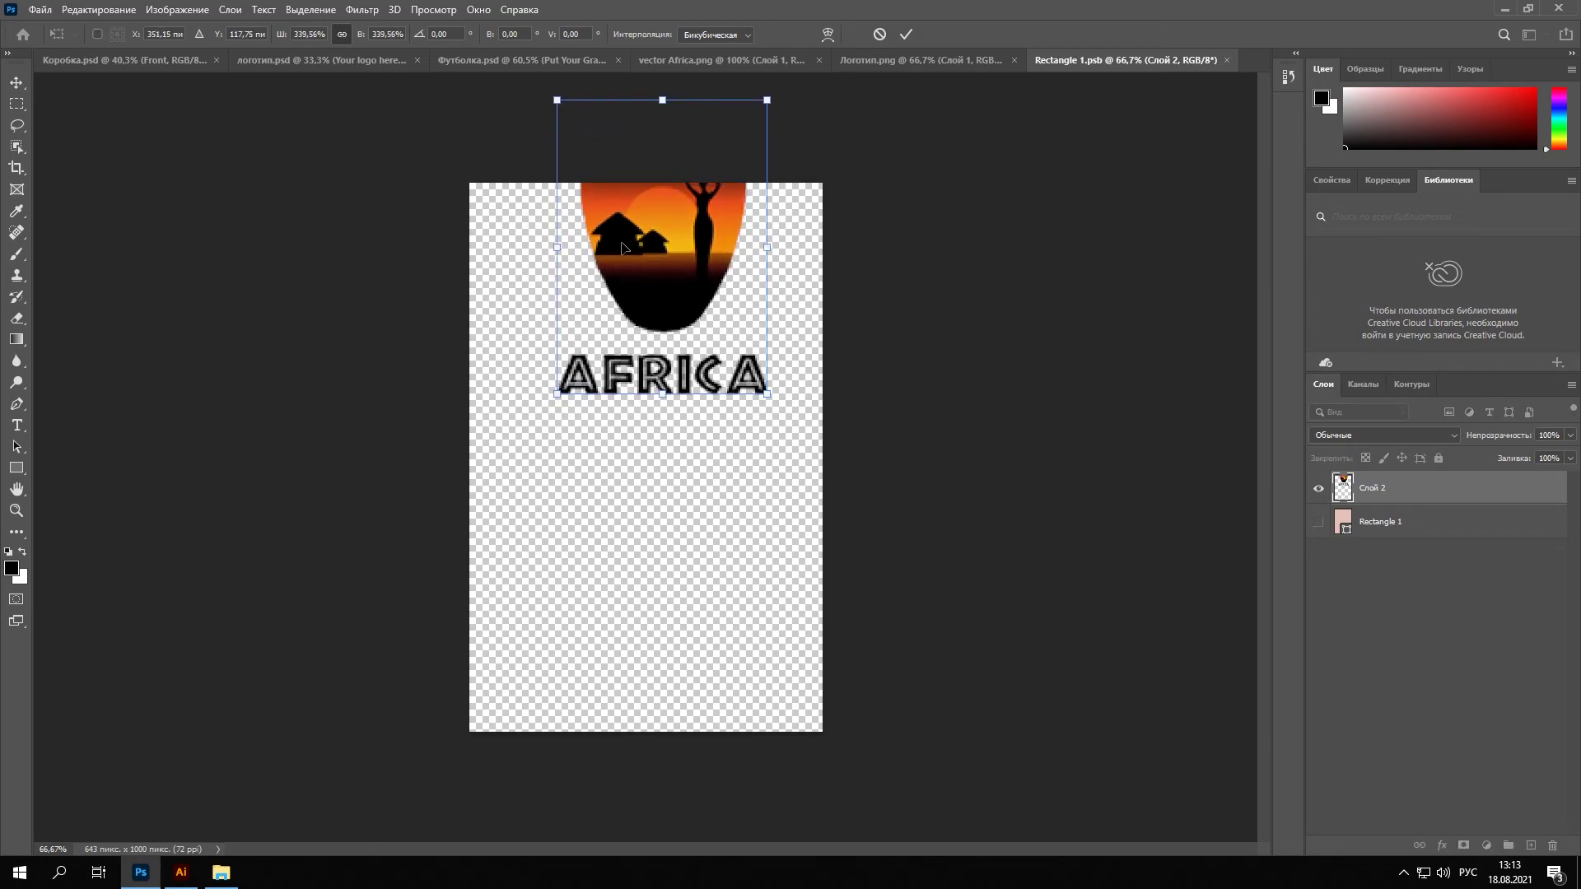
drag(659, 294, 657, 472)
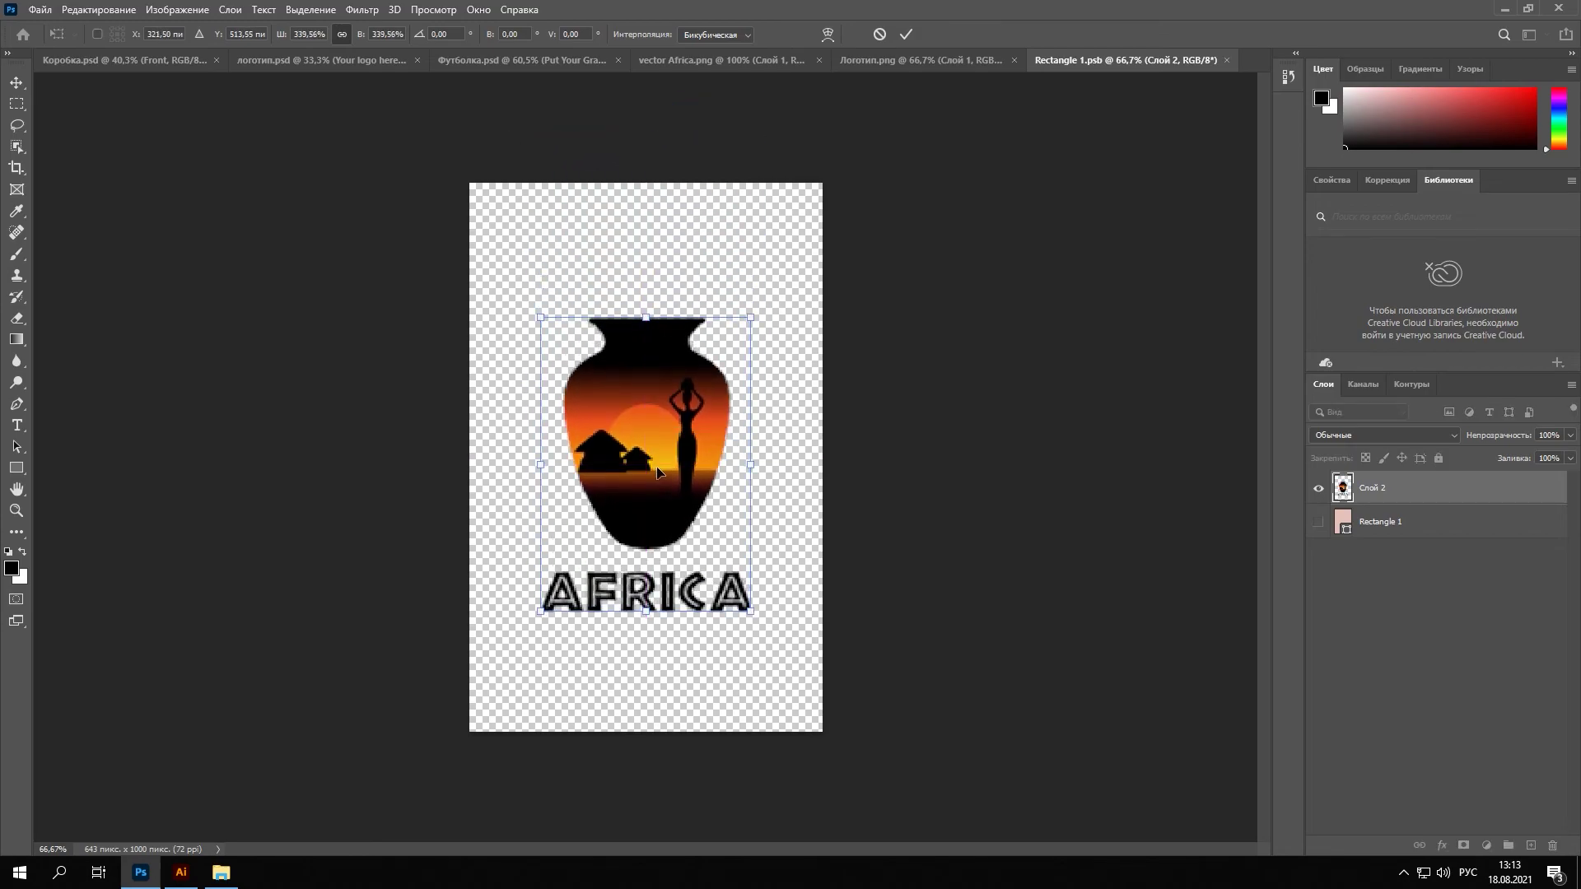
key(Return)
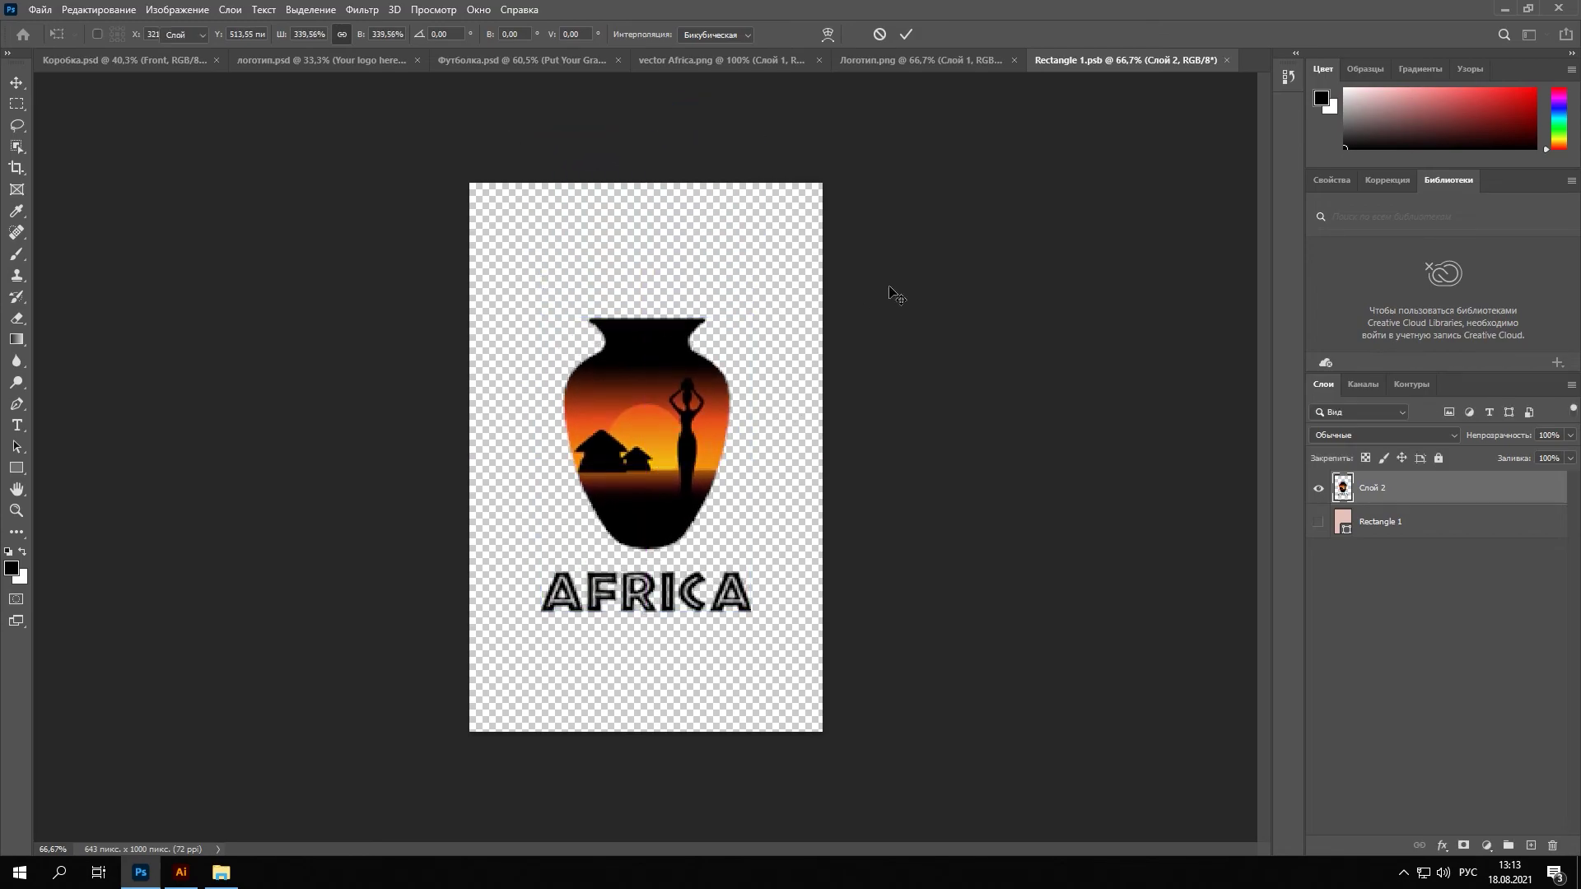
- Save the enlarged logo back to the T-shirt, then switch to the Коробка.psd box mockup
click(1226, 60)
click(768, 330)
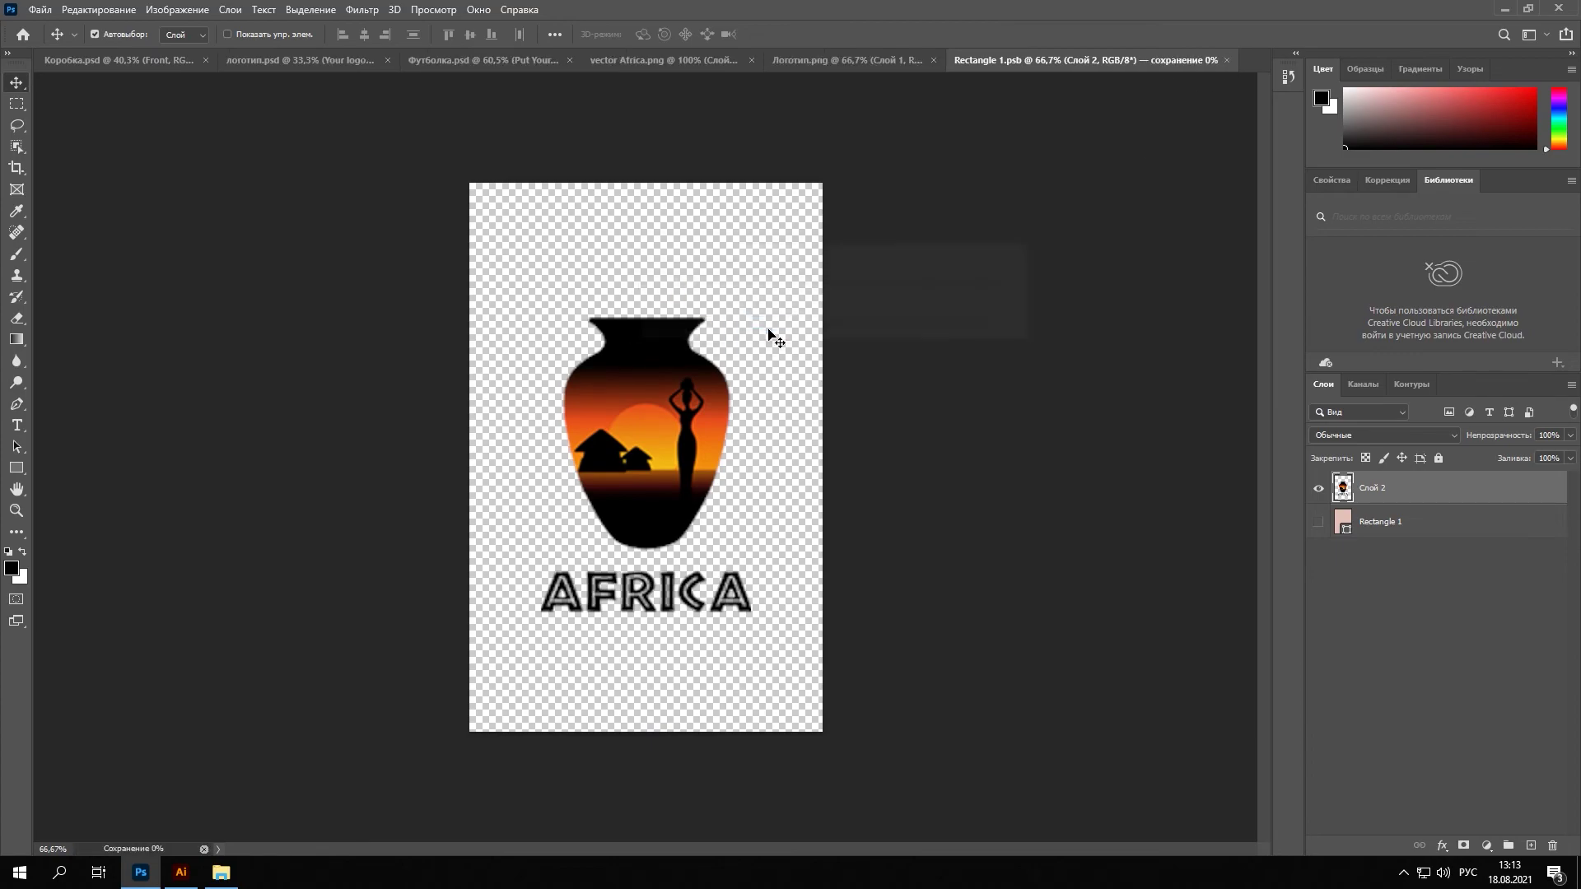
click(1042, 357)
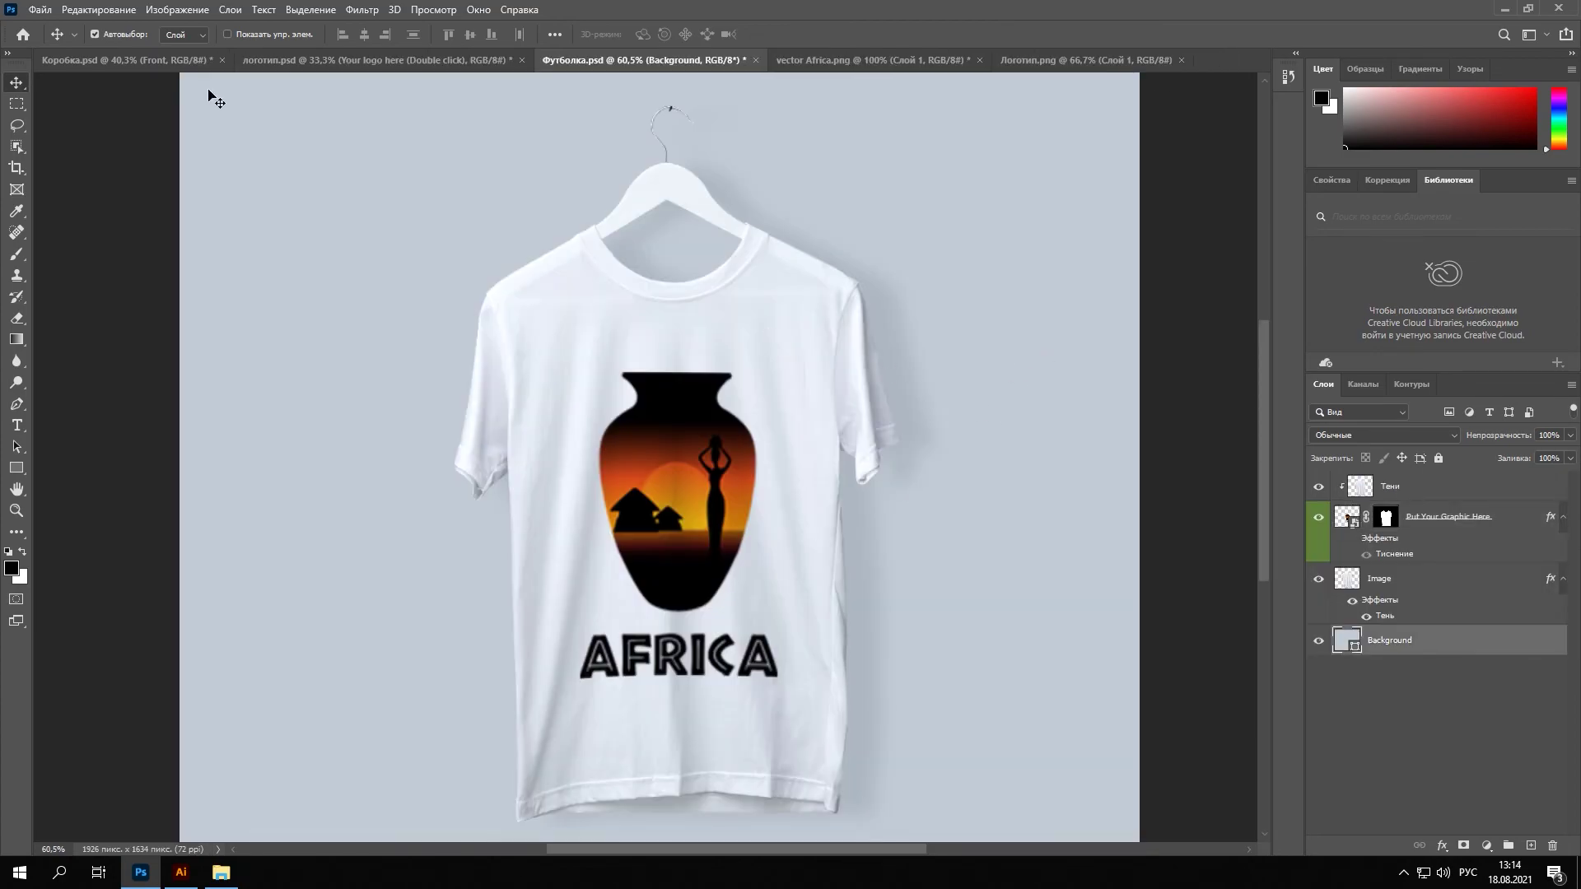
click(138, 64)
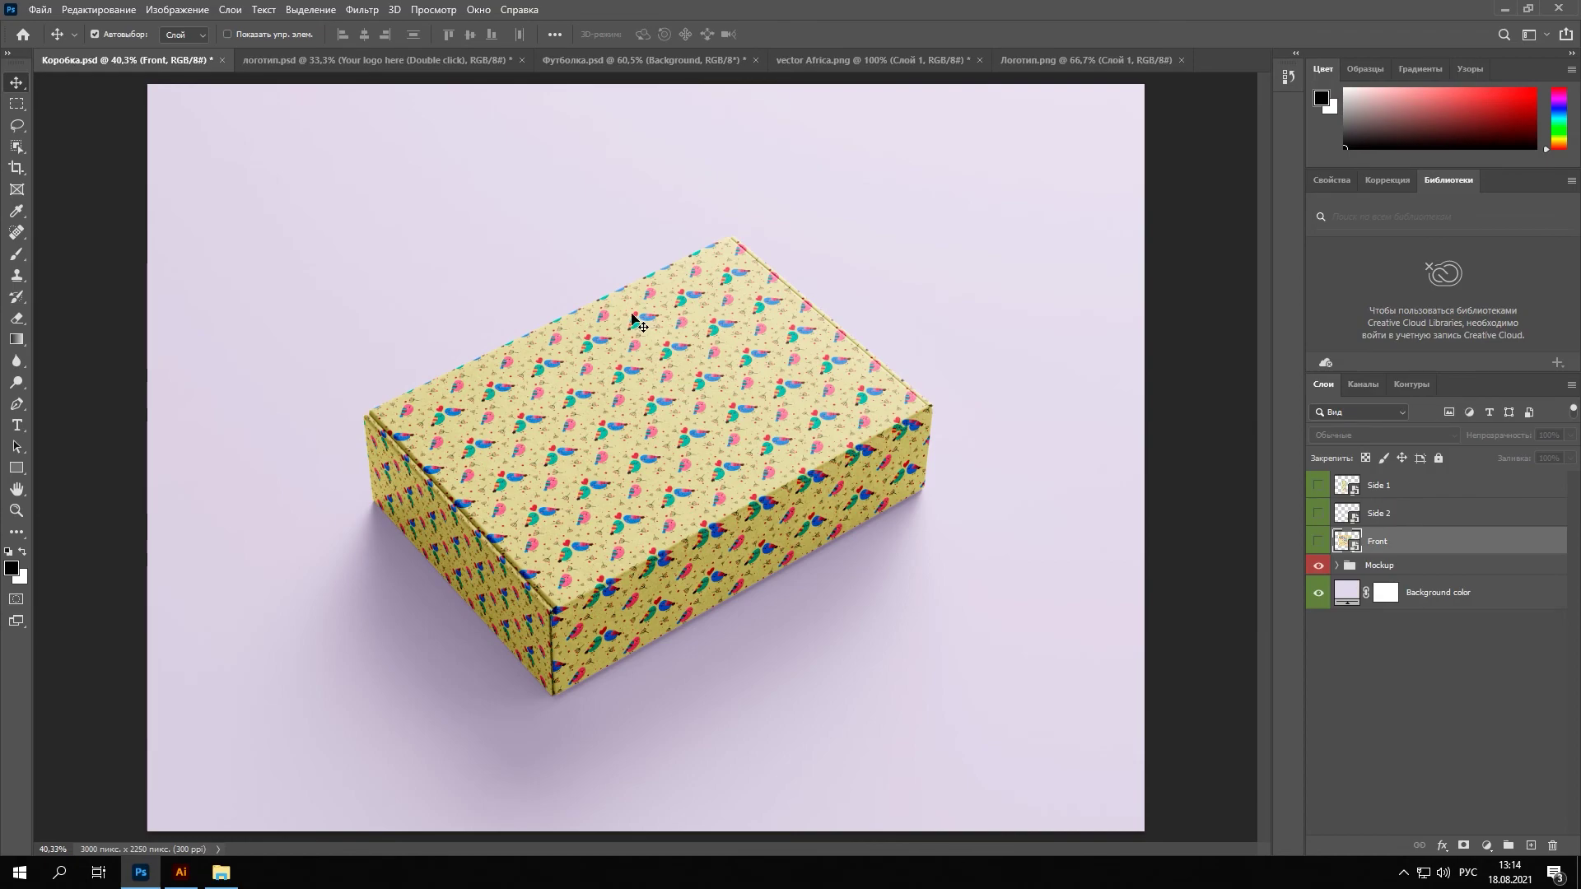
click(388, 67)
click(642, 60)
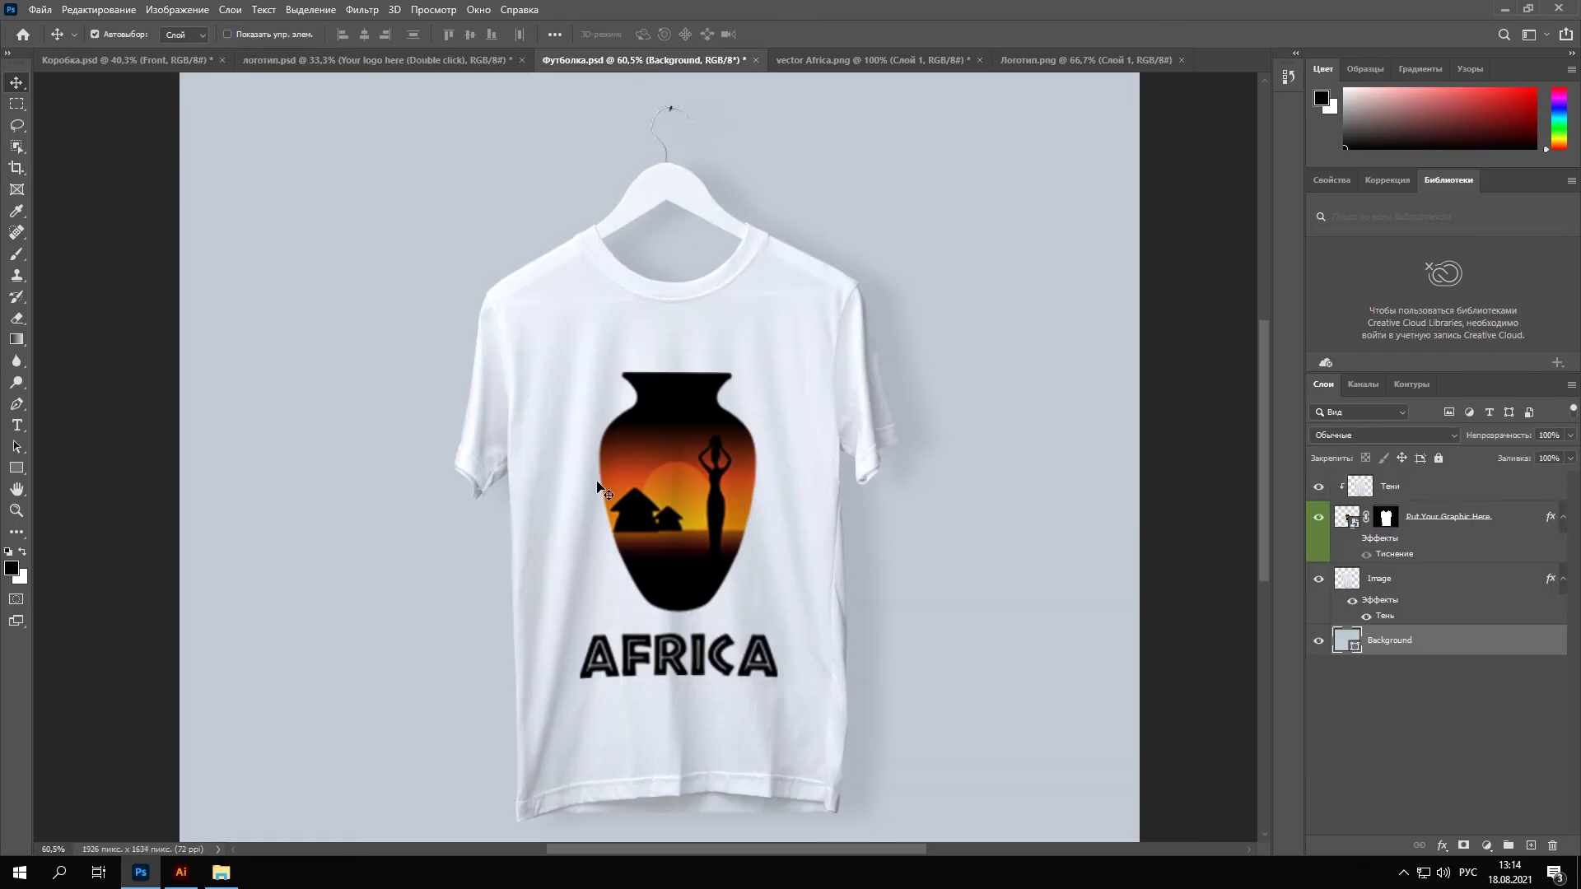
click(365, 66)
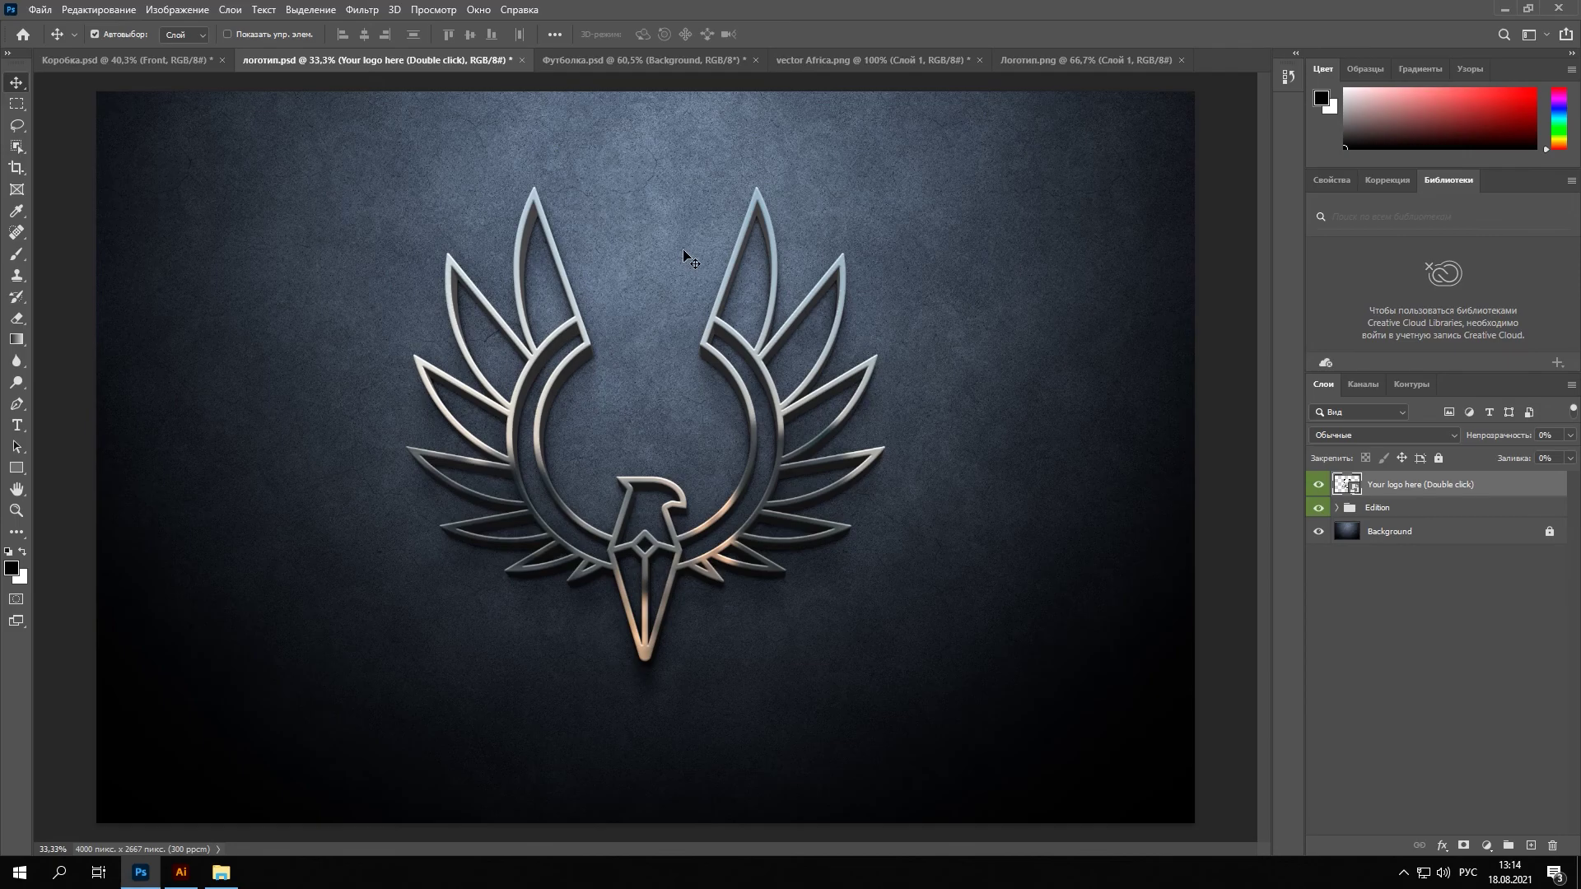
click(164, 61)
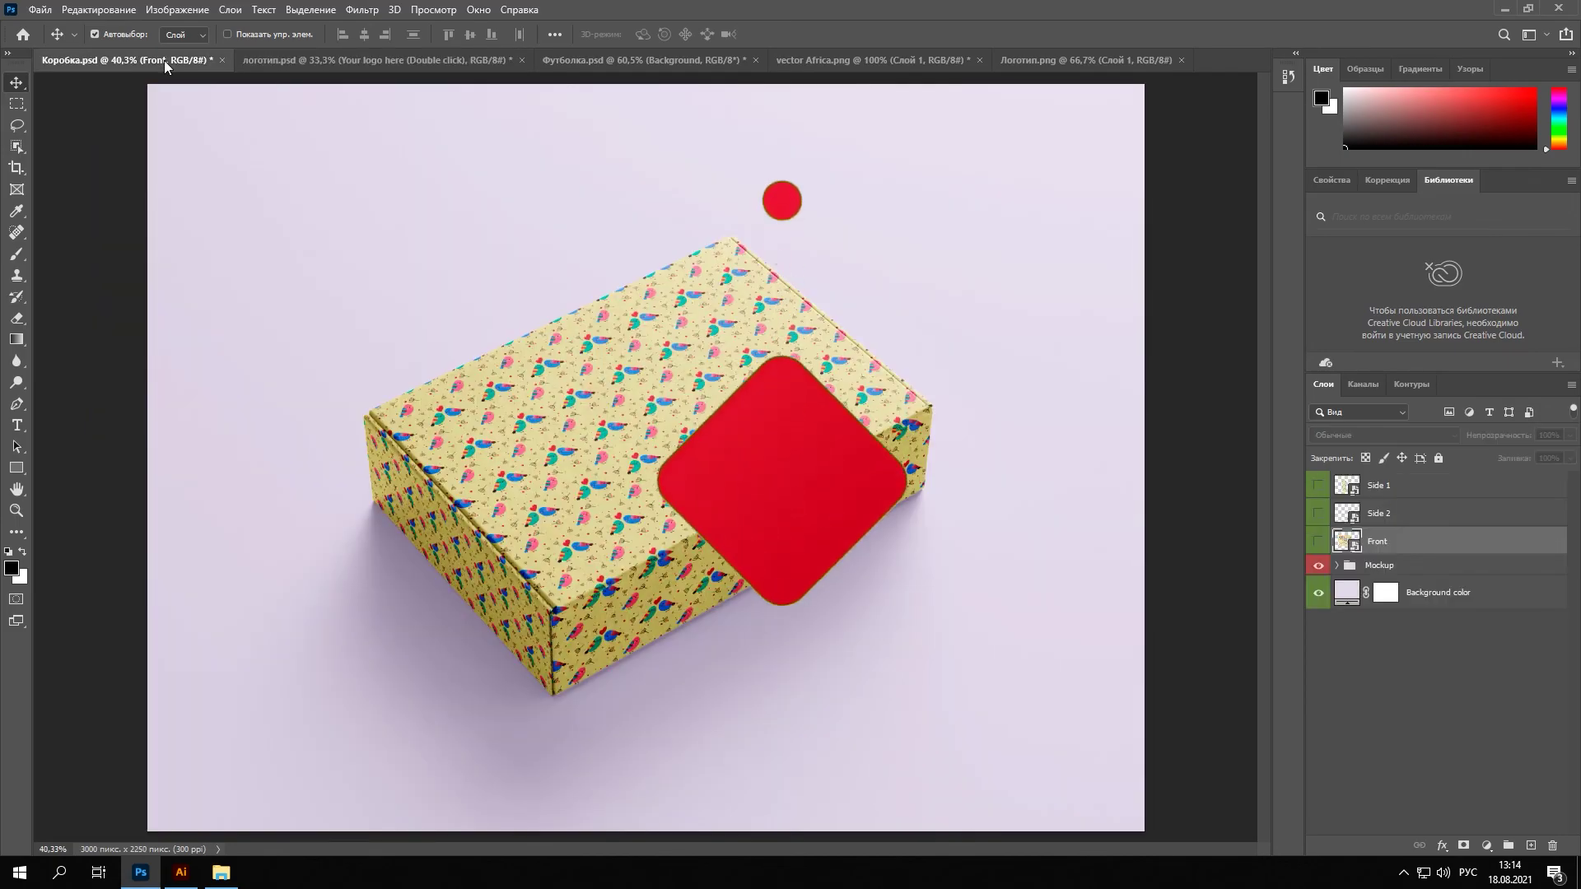